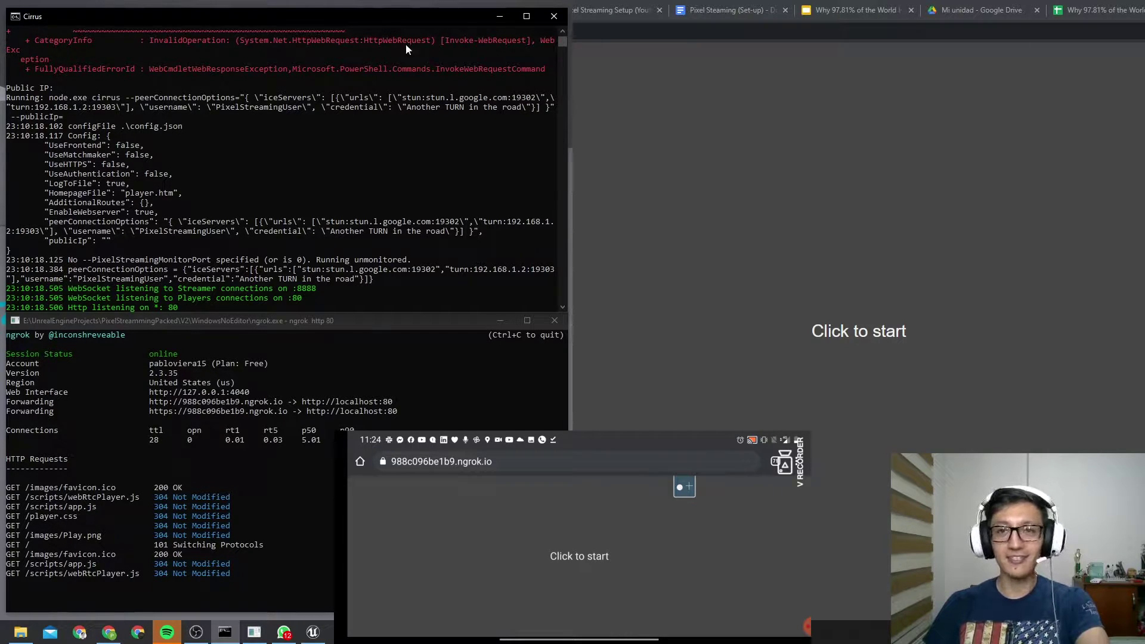
# Hide the Cirrus and ngrok terminals, then run and jump the character through the packaged game
pyautogui.click(495, 22)
pyautogui.click(500, 320)
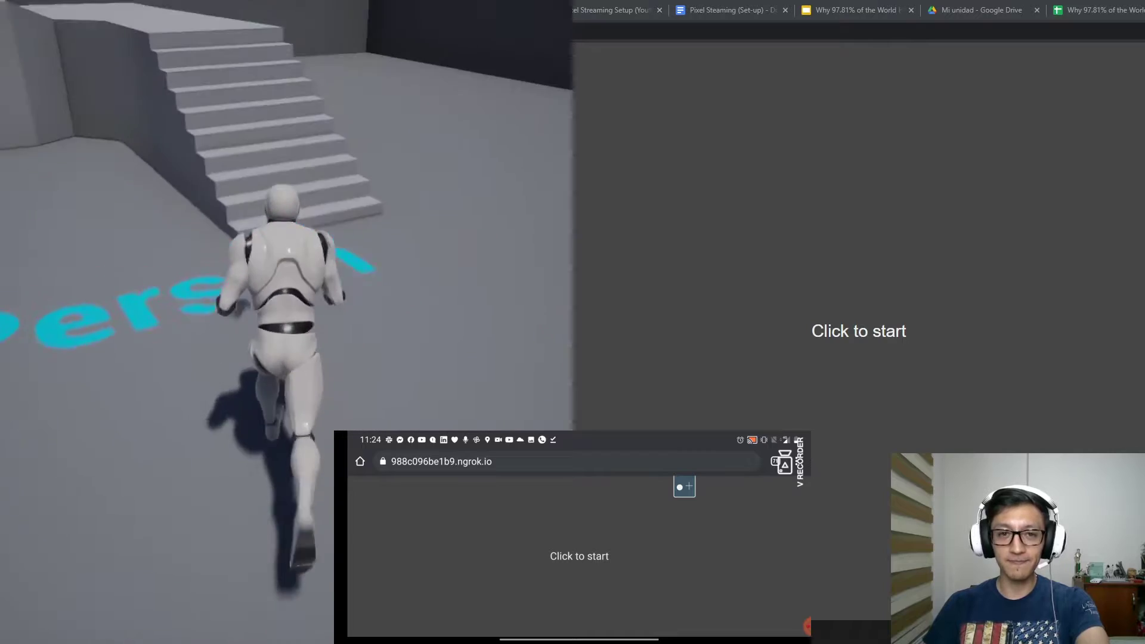
pyautogui.press('space')
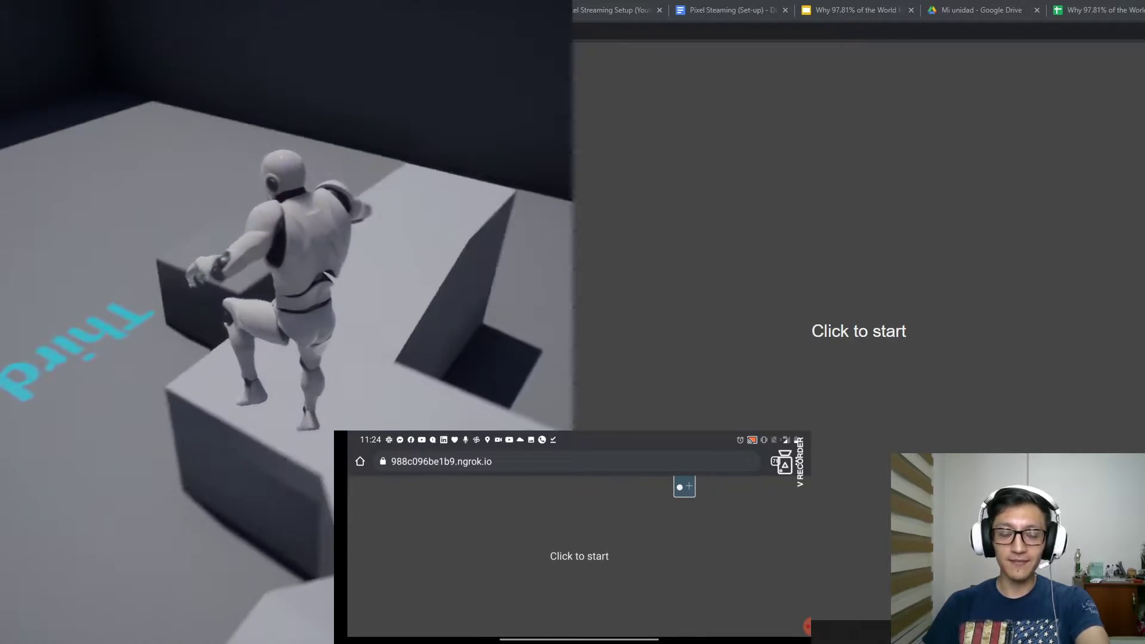
pyautogui.press('w')
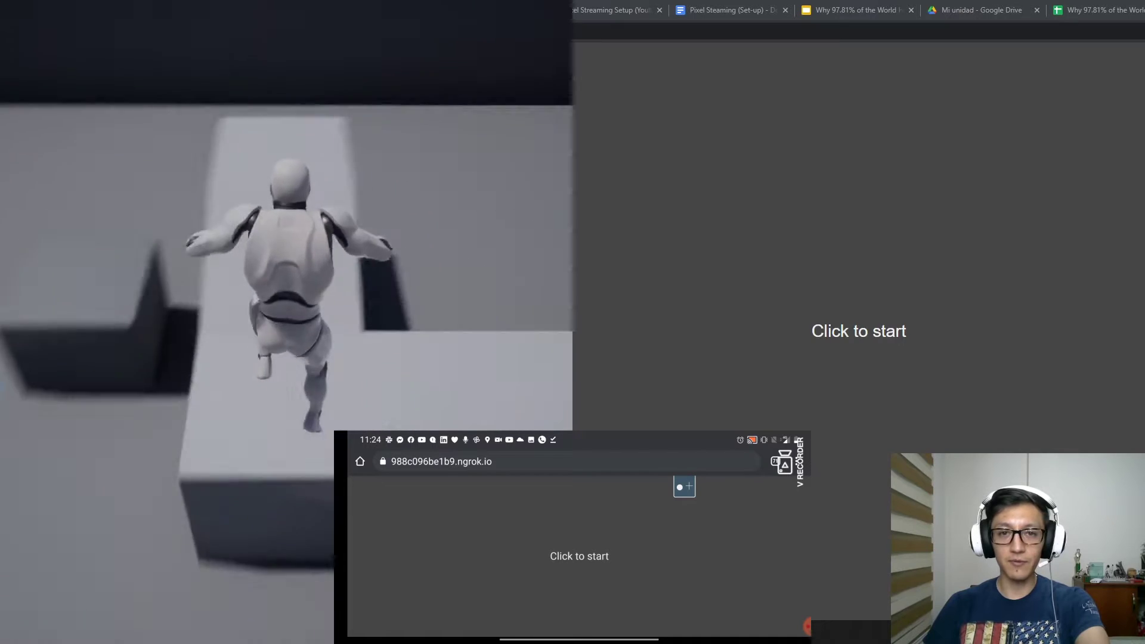
pyautogui.press('space')
pyautogui.press('w')
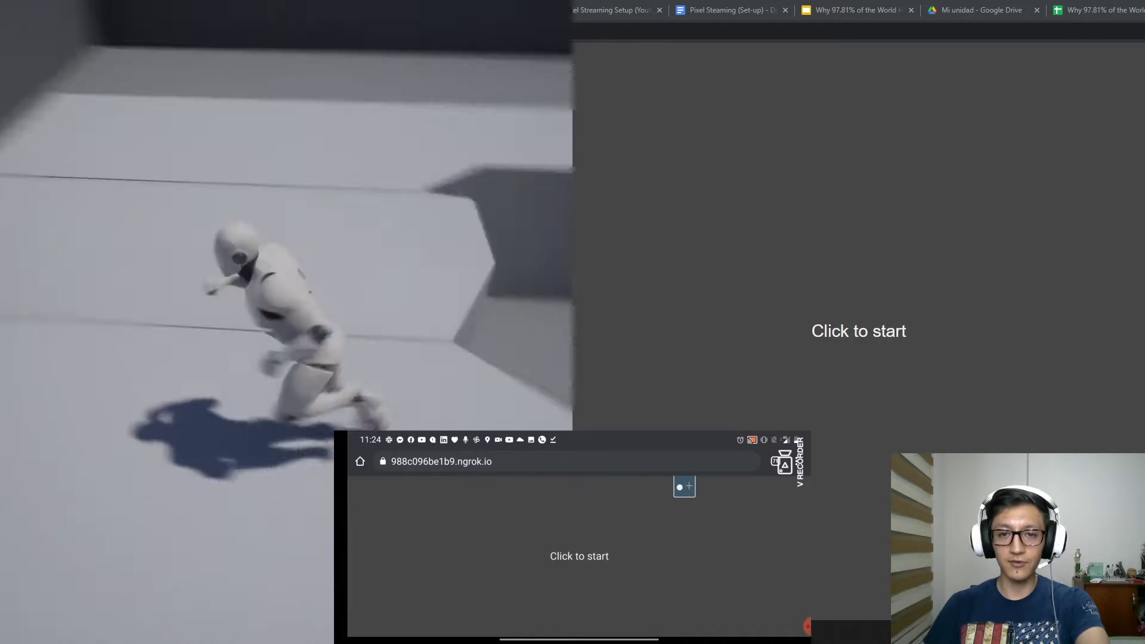
# Connect the desktop browser to the game stream and run the character there
pyautogui.press('super')
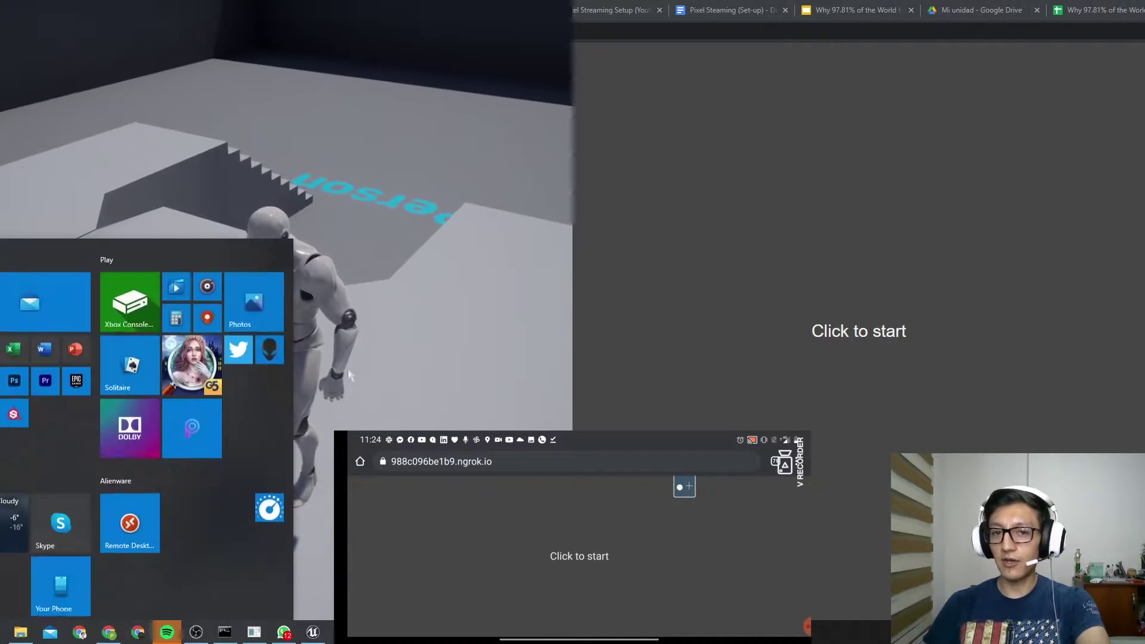
pyautogui.click(811, 371)
pyautogui.click(835, 328)
pyautogui.click(831, 340)
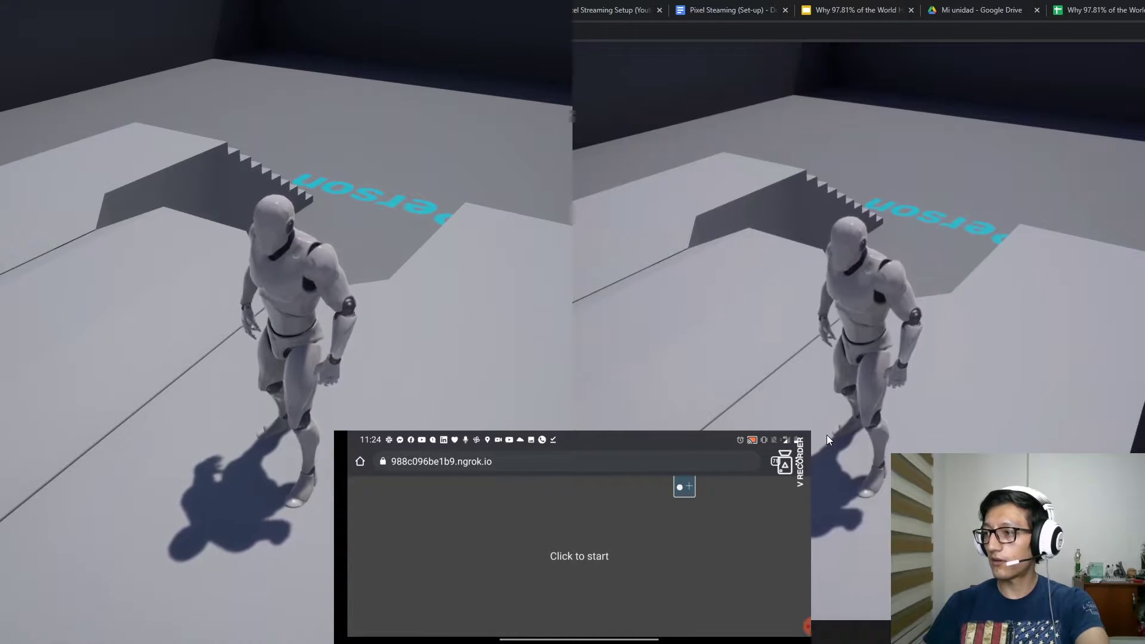
pyautogui.press('w')
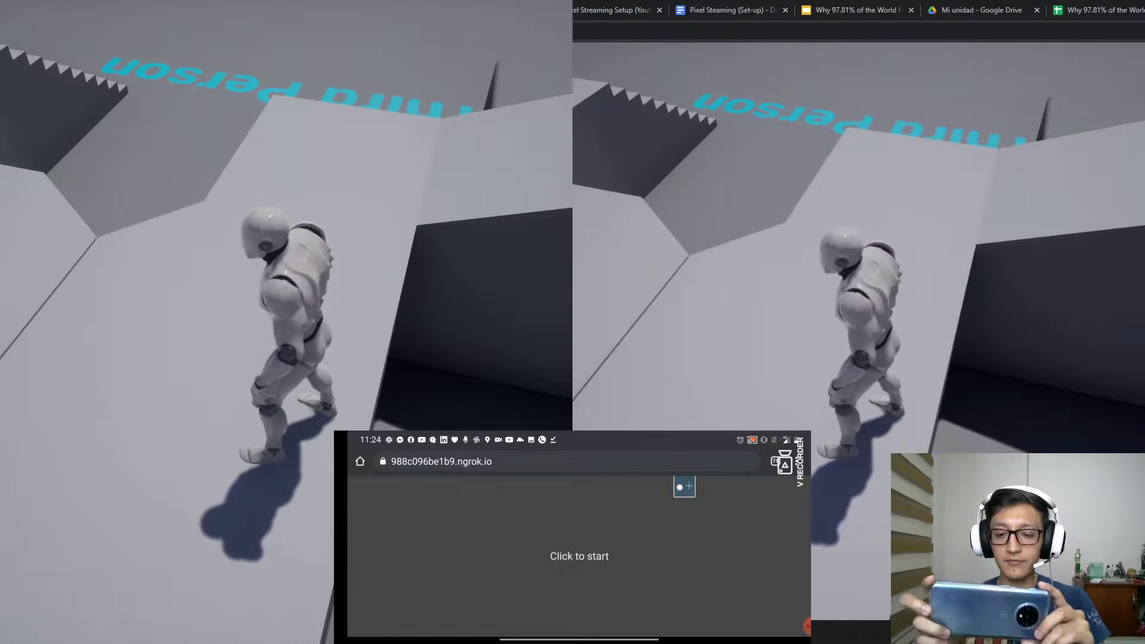
# Start the stream in the phone's browser and run the character with the touch joystick
pyautogui.click(579, 555)
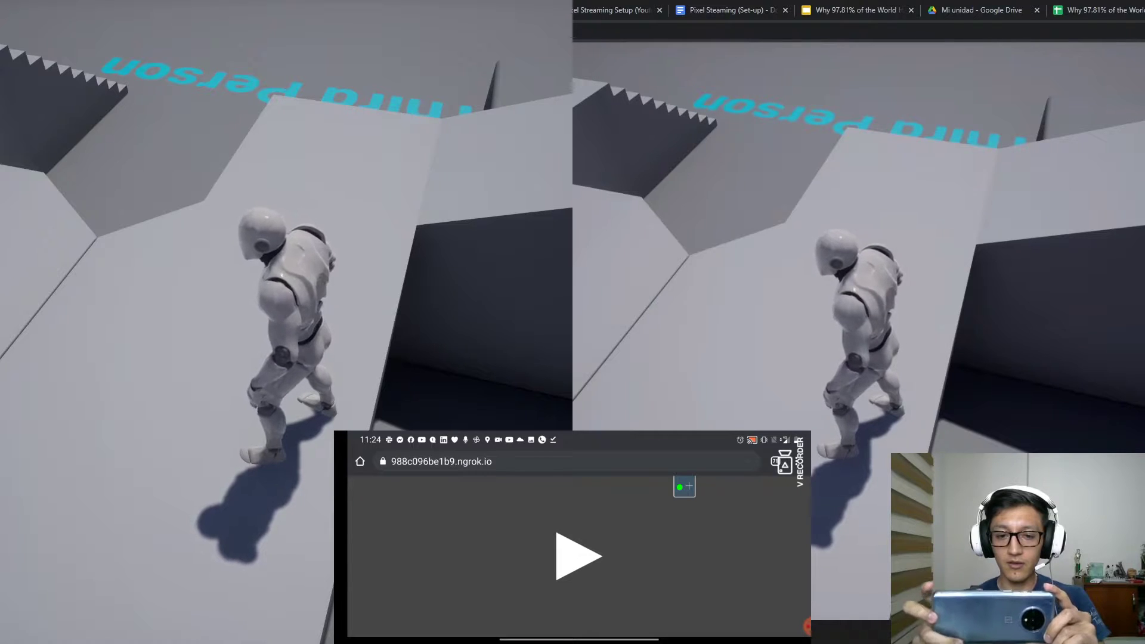
pyautogui.click(577, 554)
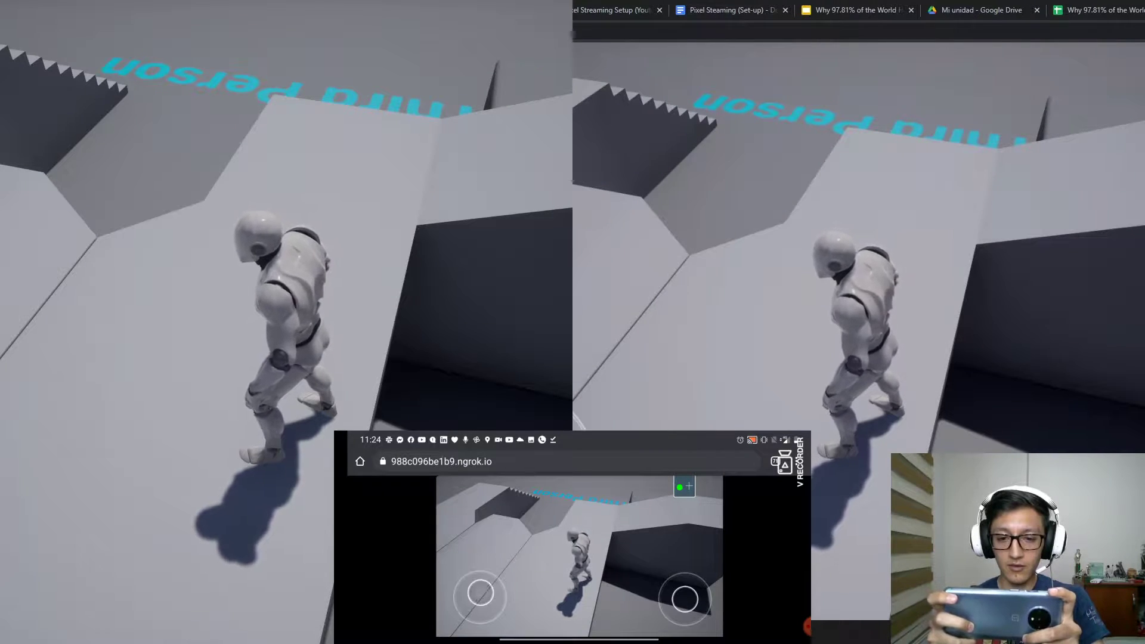
pyautogui.moveTo(473, 598); pyautogui.dragTo(481, 570)
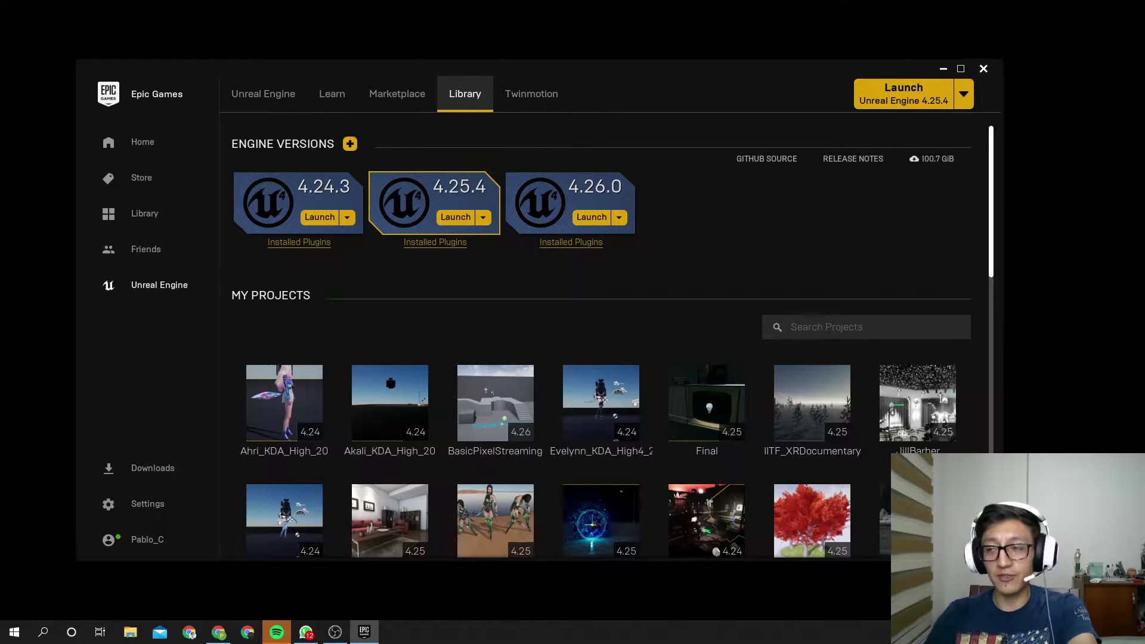
# Launch engine 4.26.0 and pick the Games category with the Third Person template
pyautogui.click(595, 220)
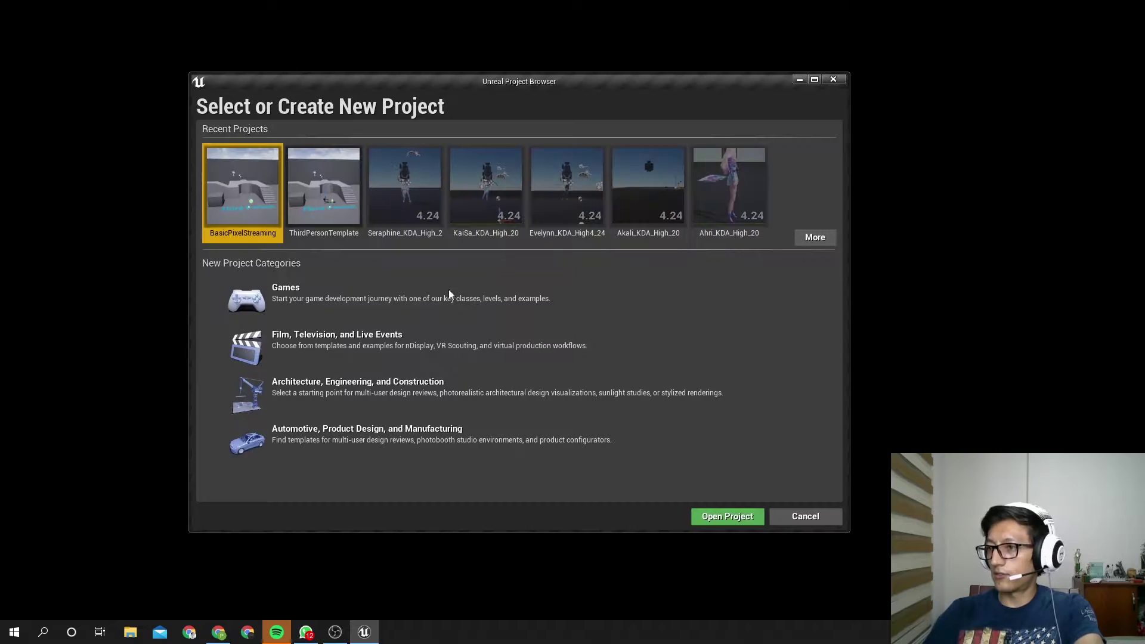
pyautogui.click(355, 309)
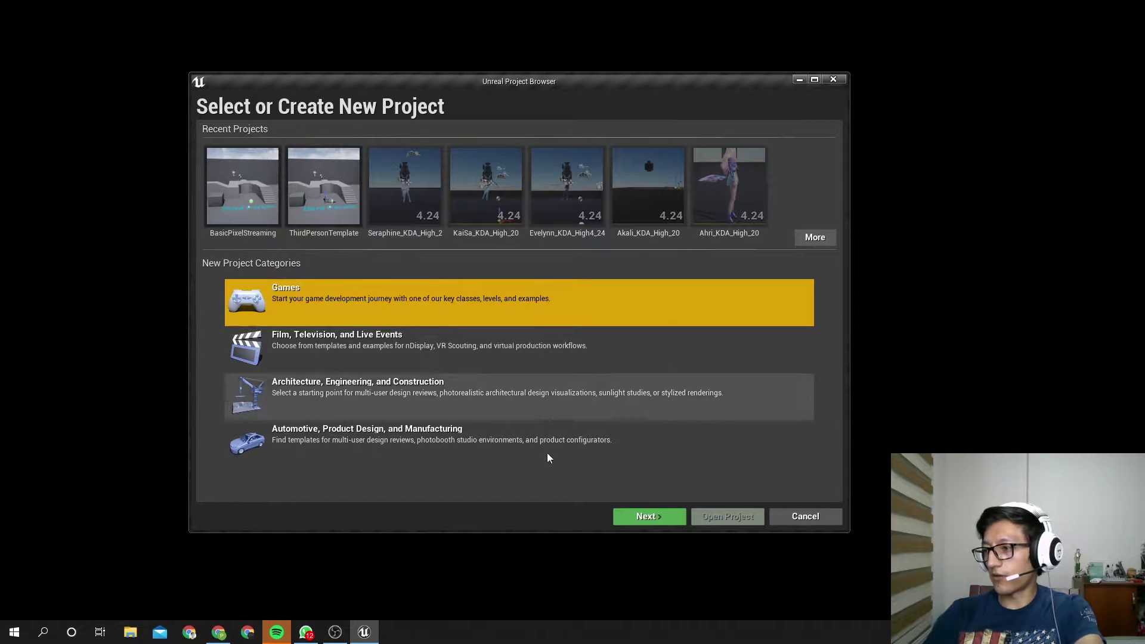
pyautogui.click(656, 521)
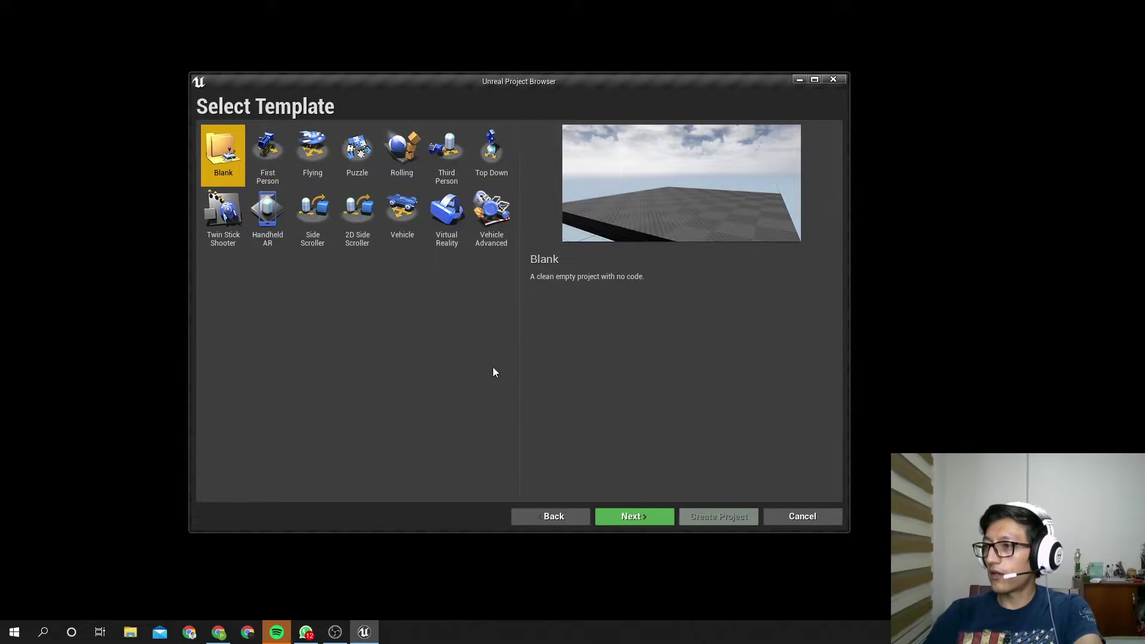
pyautogui.click(456, 167)
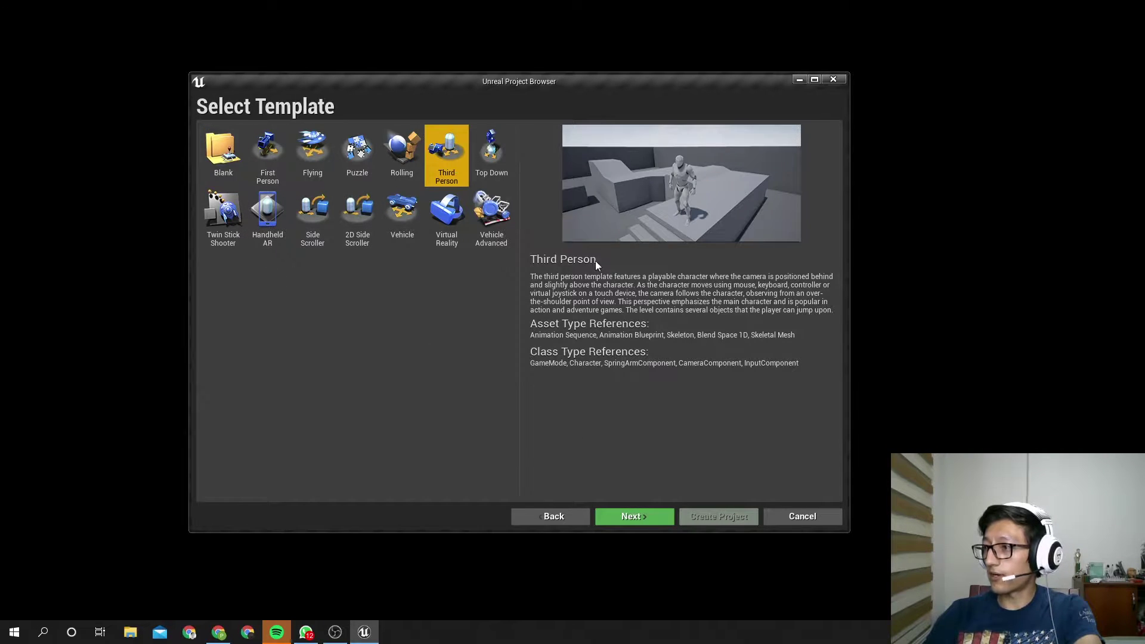
pyautogui.click(644, 519)
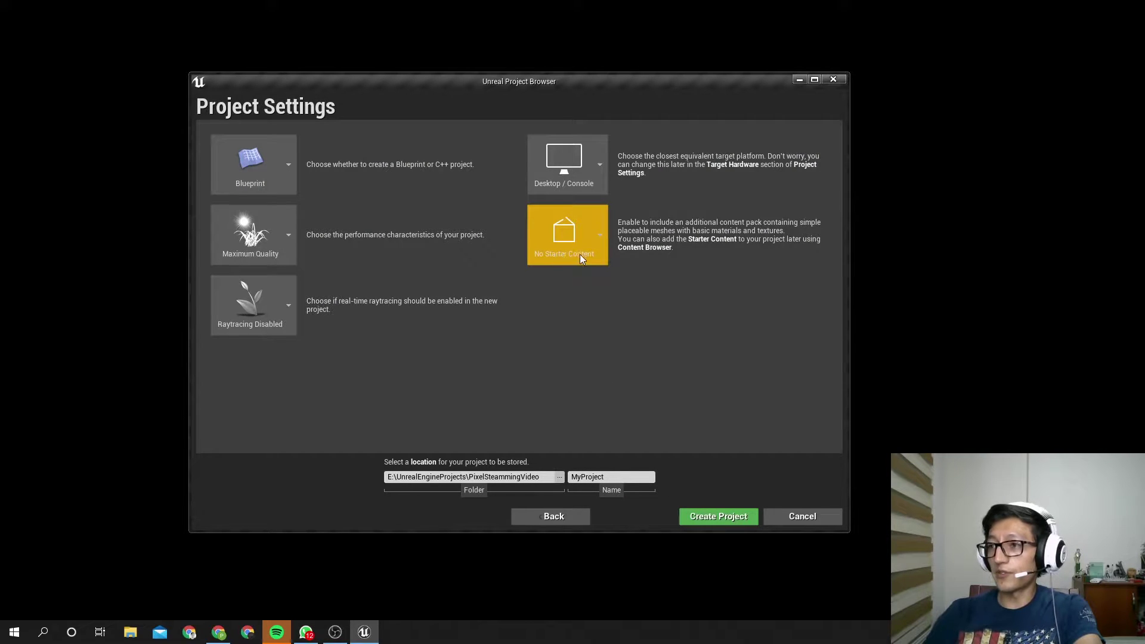
# Create a PixelStreaming_Tutorial folder under UnrealEngineProjects and choose it as the project location
pyautogui.click(559, 477)
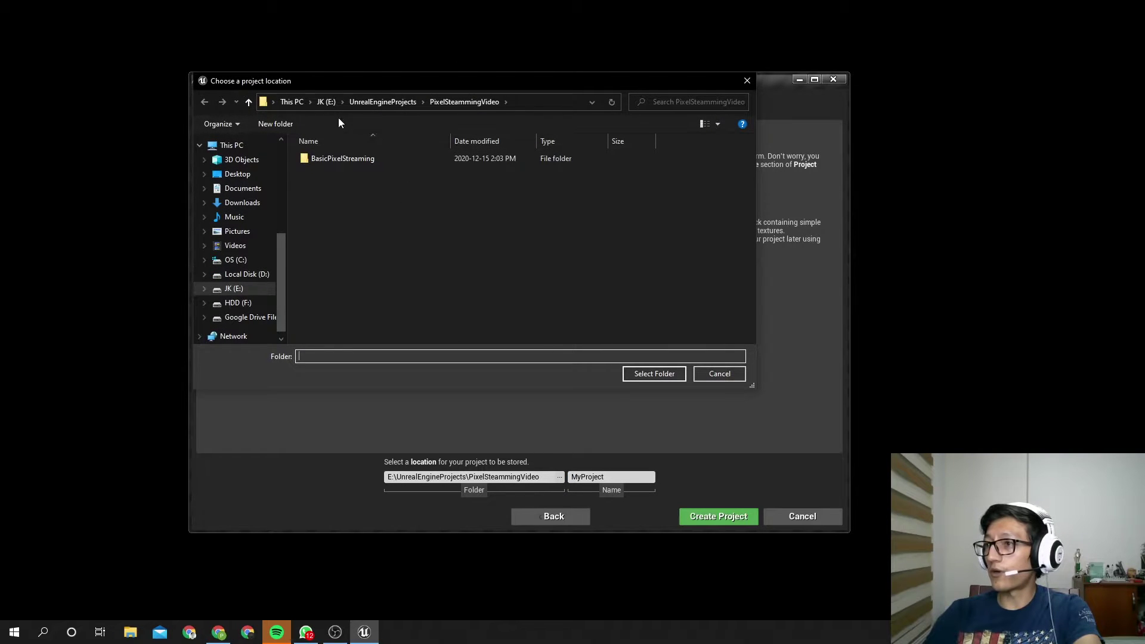
pyautogui.click(371, 103)
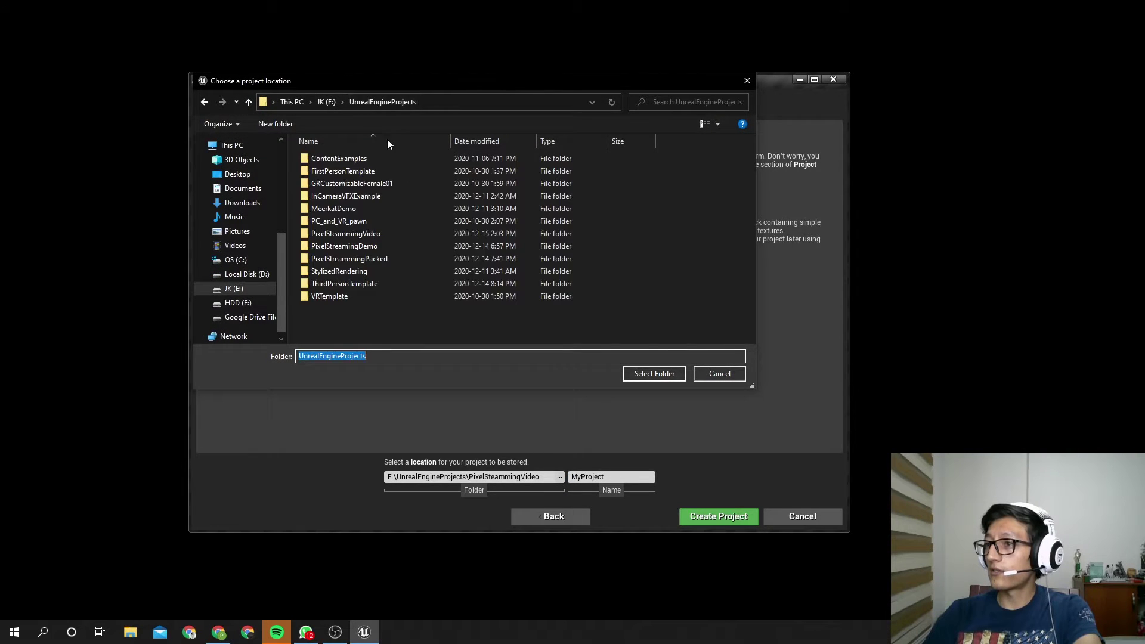
pyautogui.rightClick(362, 322)
pyautogui.moveTo(432, 516)
pyautogui.click(533, 518)
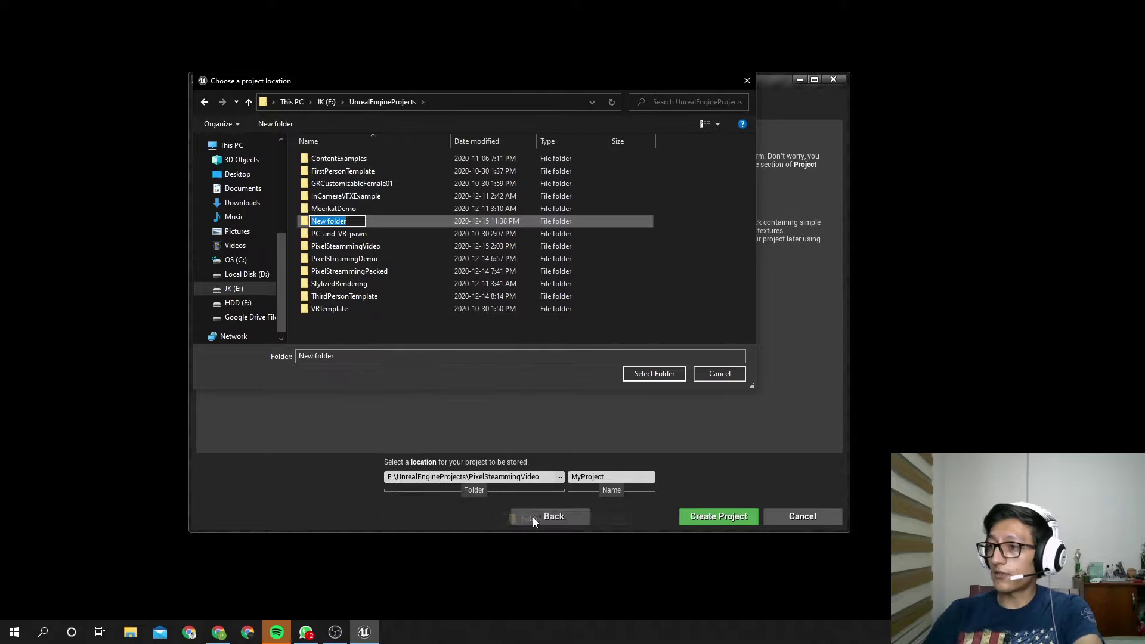
pyautogui.write('pi')
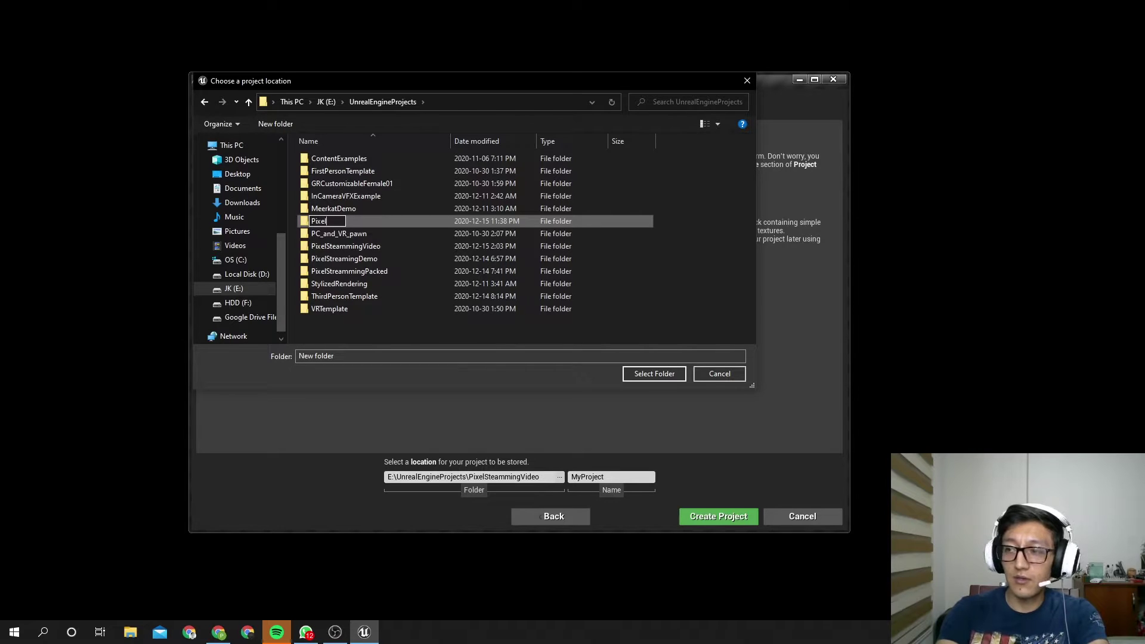
pyautogui.write('xelStreaming_Tutorial')
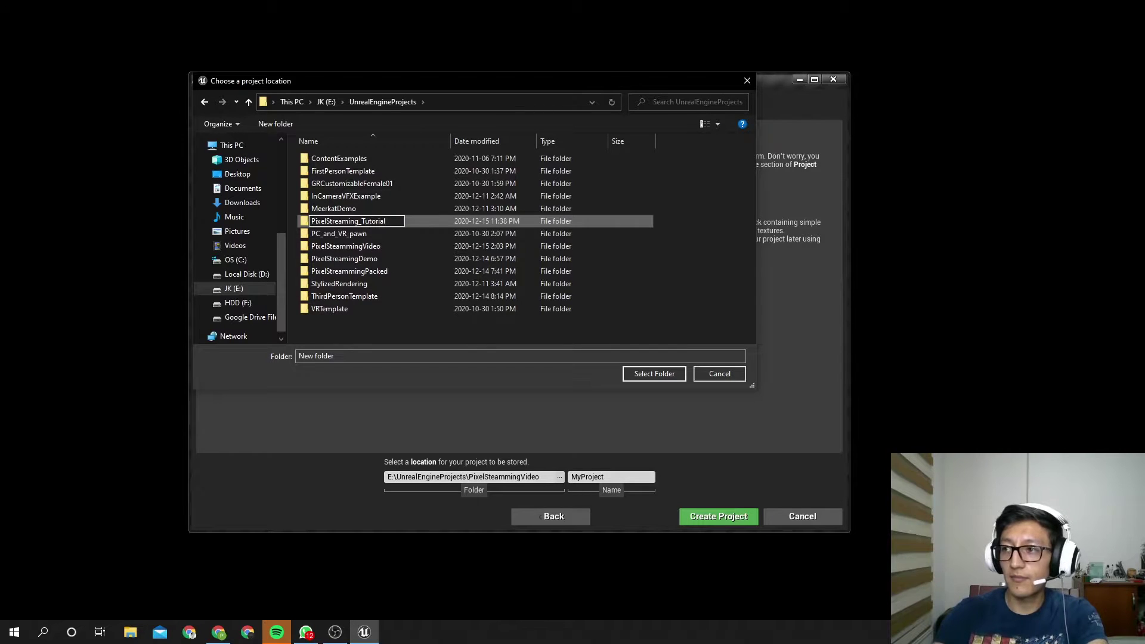
pyautogui.press('Return')
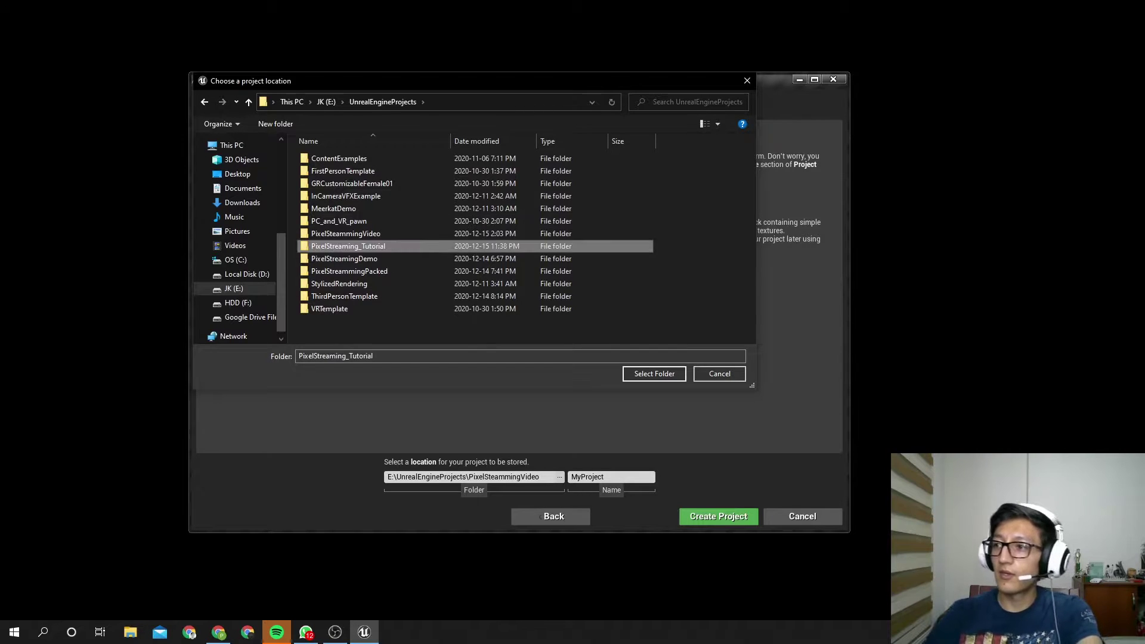
pyautogui.doubleClick(363, 244)
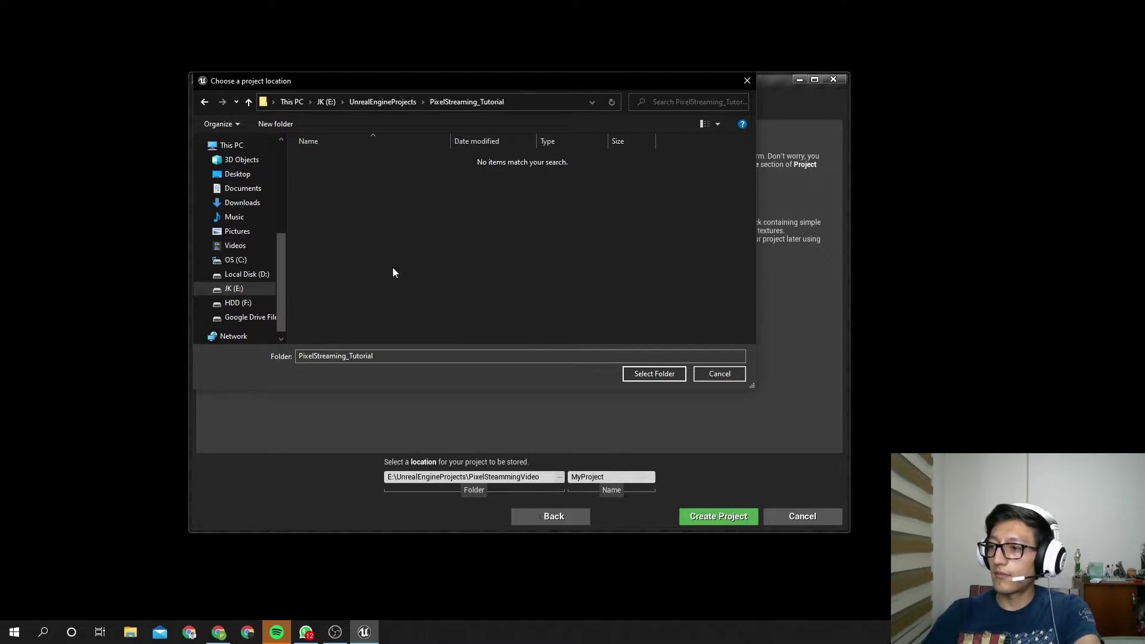
pyautogui.click(654, 378)
# Name the project PixelStreamingTut and create it
pyautogui.click(628, 477)
pyautogui.write('PixelStreamingTut')
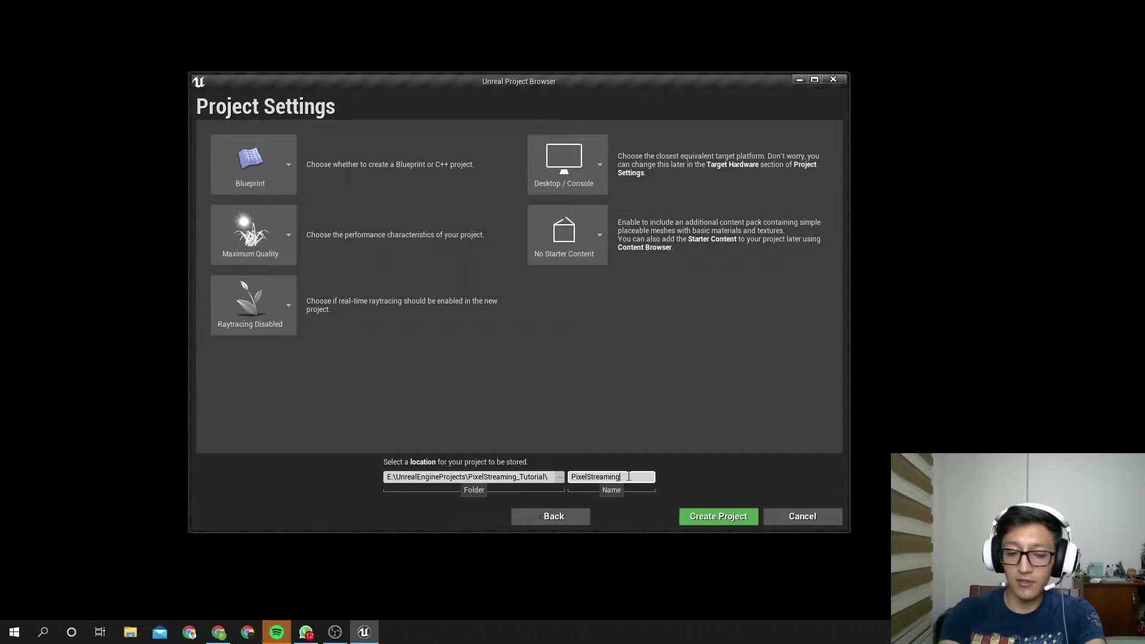
pyautogui.click(732, 520)
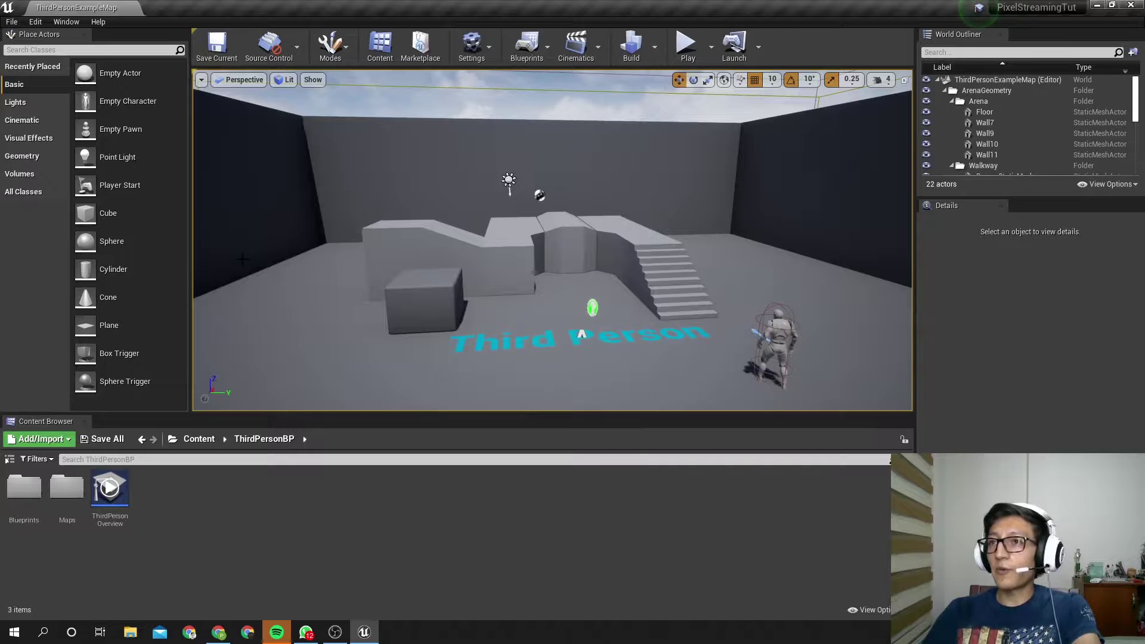
# Find 'pixel' in Plugins, enable the beta Pixel Streaming plugin, and restart the editor
pyautogui.click(28, 22)
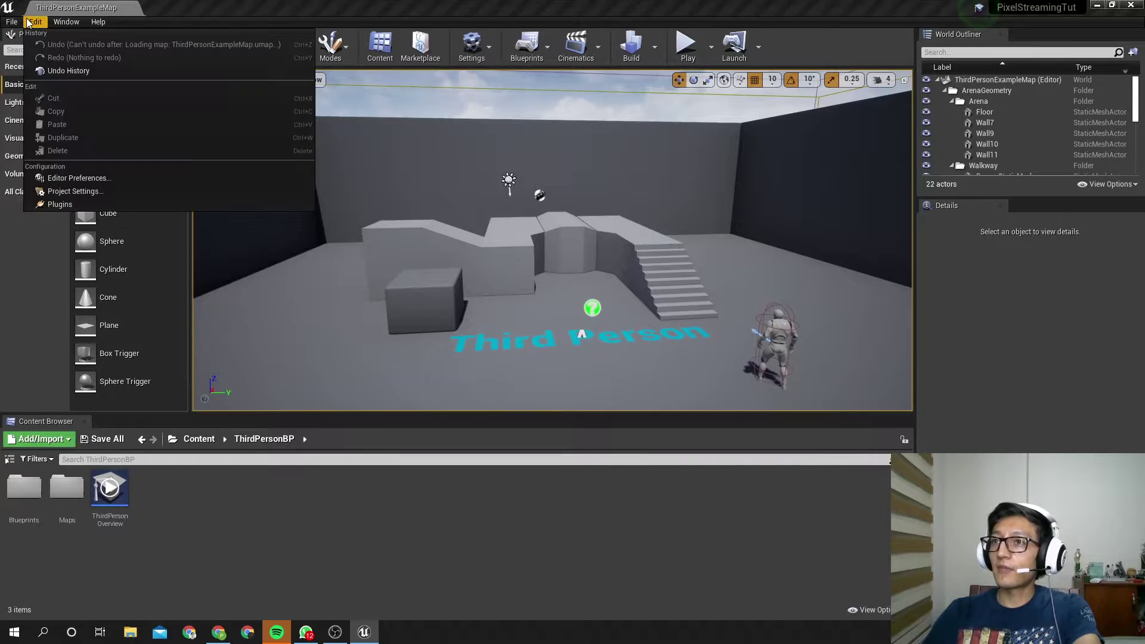
pyautogui.click(66, 199)
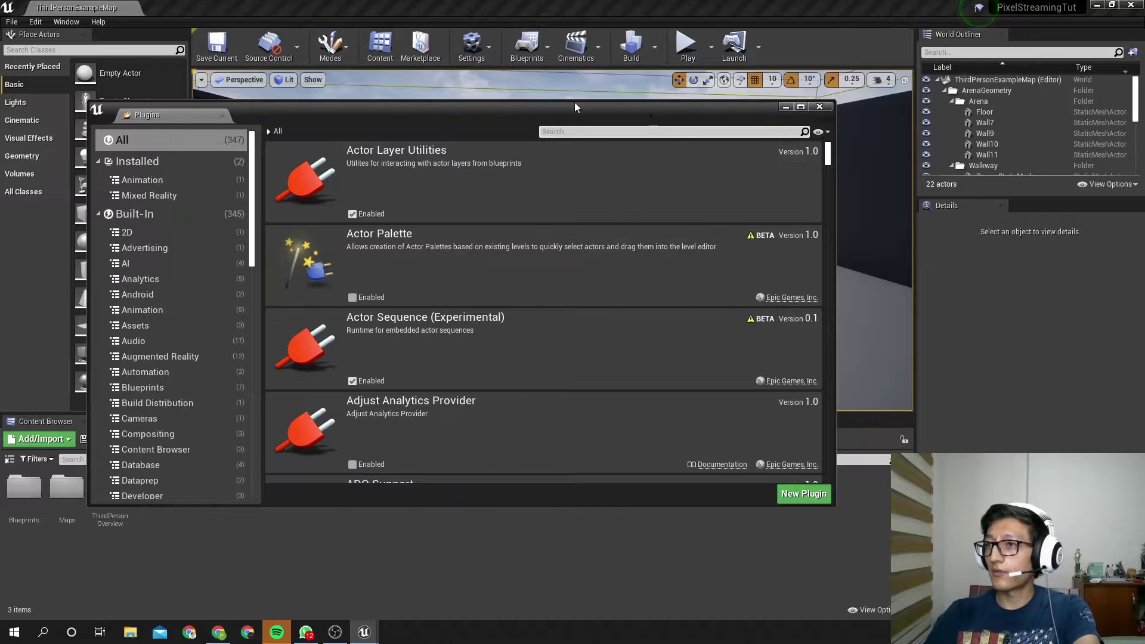
pyautogui.click(66, 22)
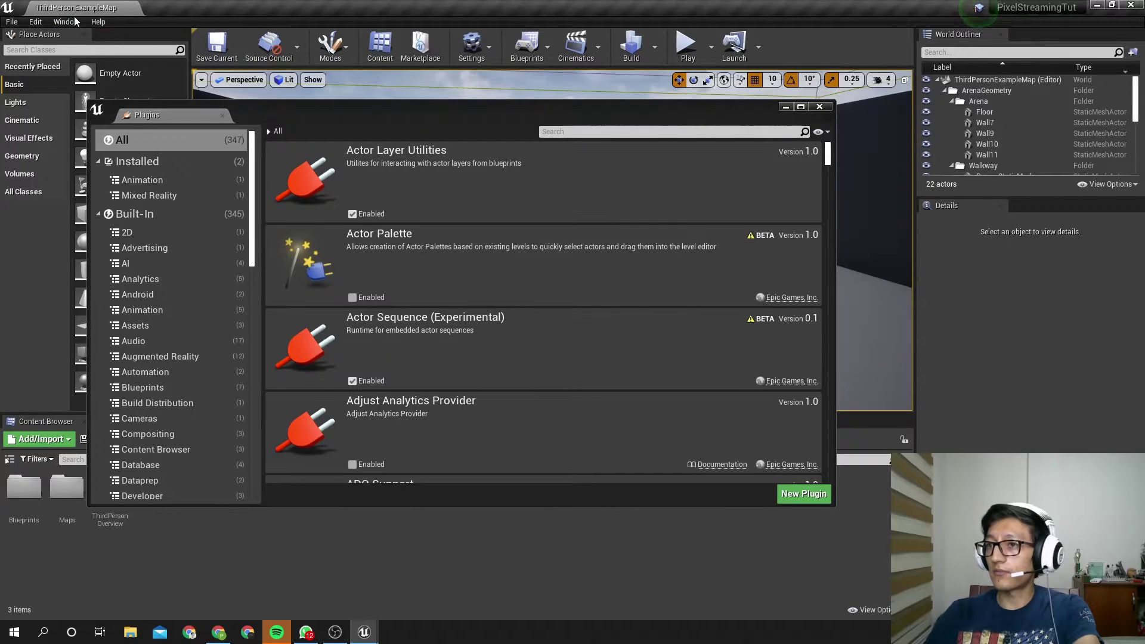
pyautogui.click(66, 22)
pyautogui.click(45, 24)
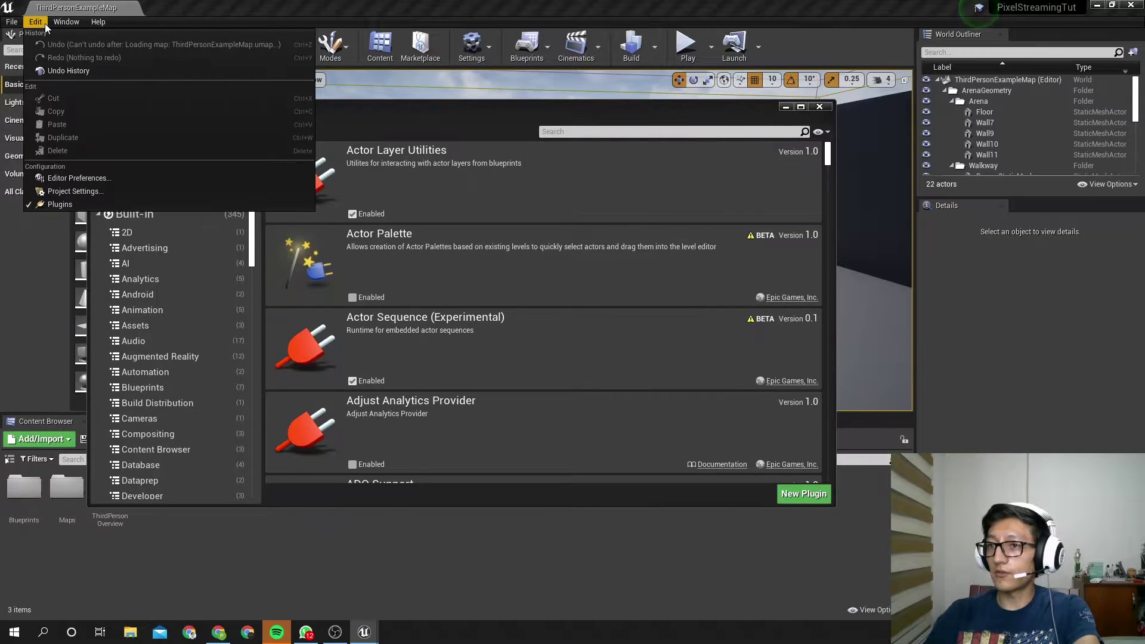
pyautogui.click(582, 130)
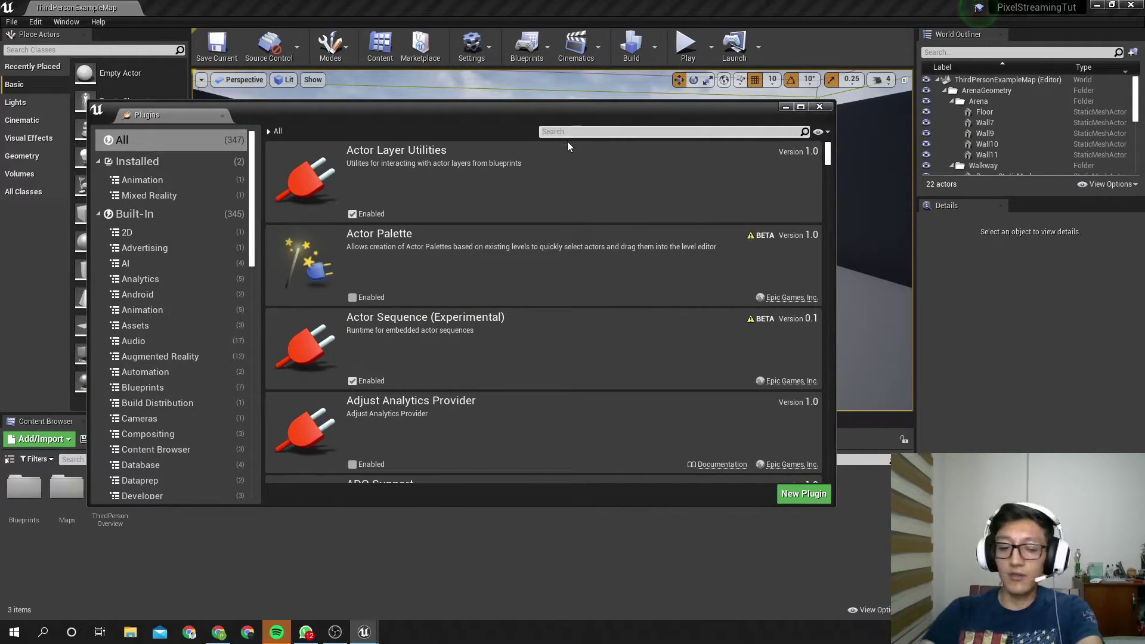
pyautogui.write('pixel')
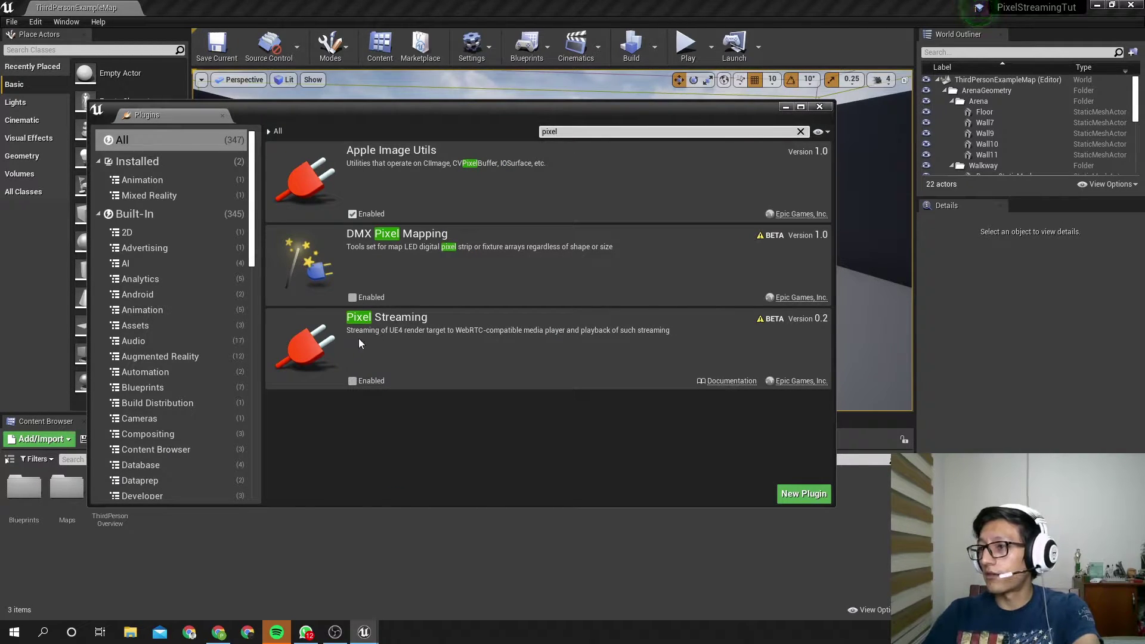
pyautogui.click(352, 381)
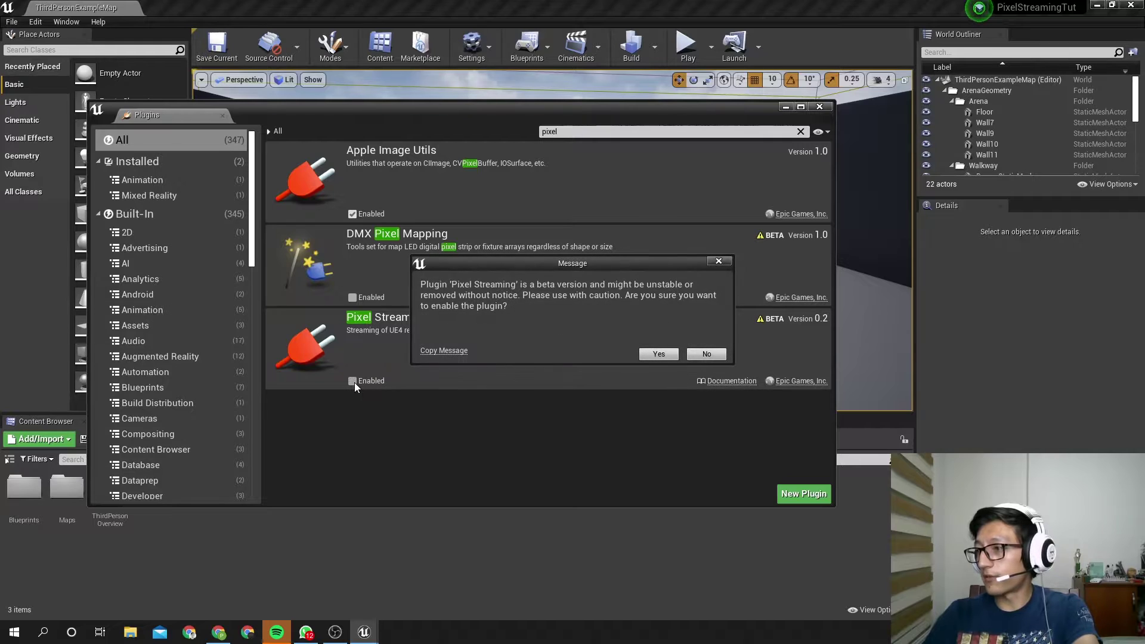
pyautogui.click(658, 356)
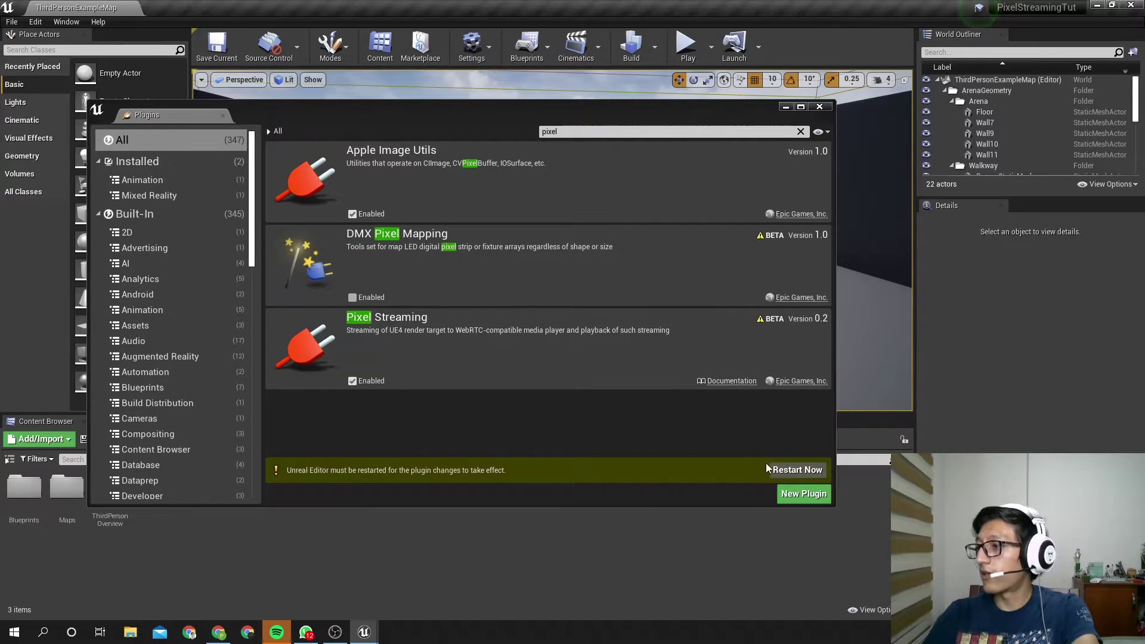
pyautogui.click(792, 467)
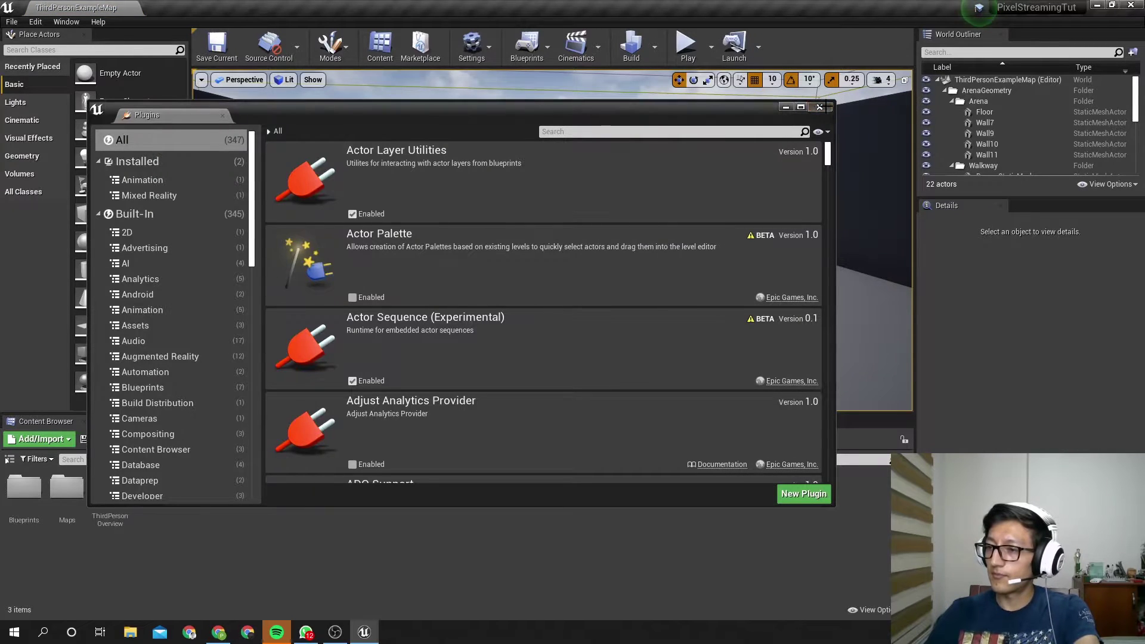
pyautogui.click(819, 107)
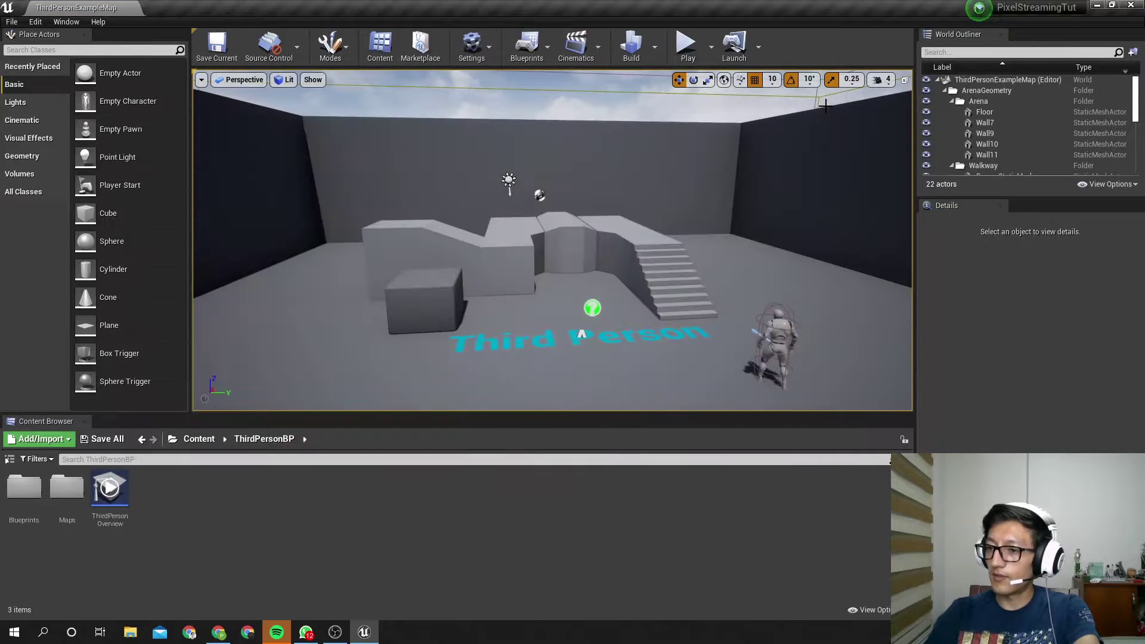
# Tick Always Show Touch Interface under Project Settings > Engine > Input
pyautogui.click(36, 22)
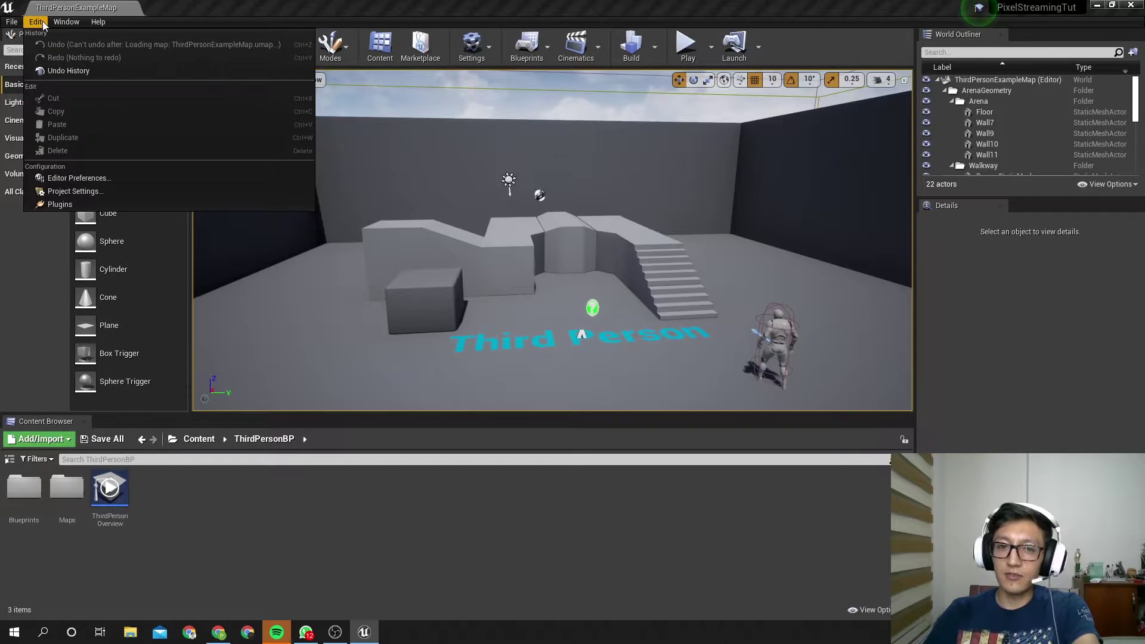
pyautogui.click(73, 190)
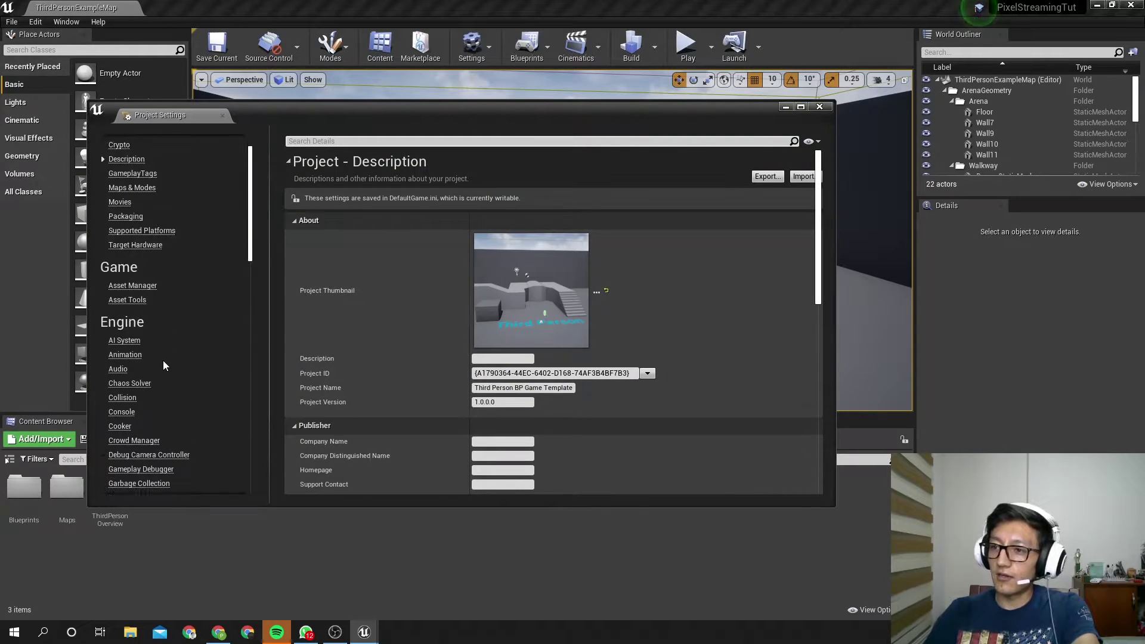
pyautogui.scroll(-3, 163, 360)
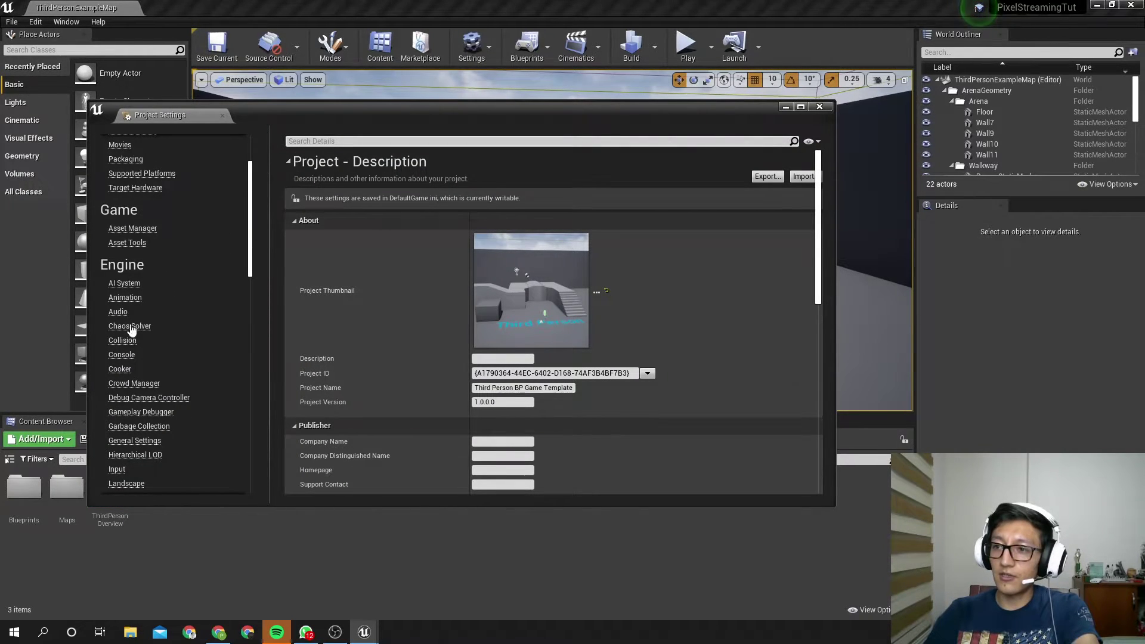
pyautogui.scroll(-1, 139, 367)
pyautogui.click(117, 431)
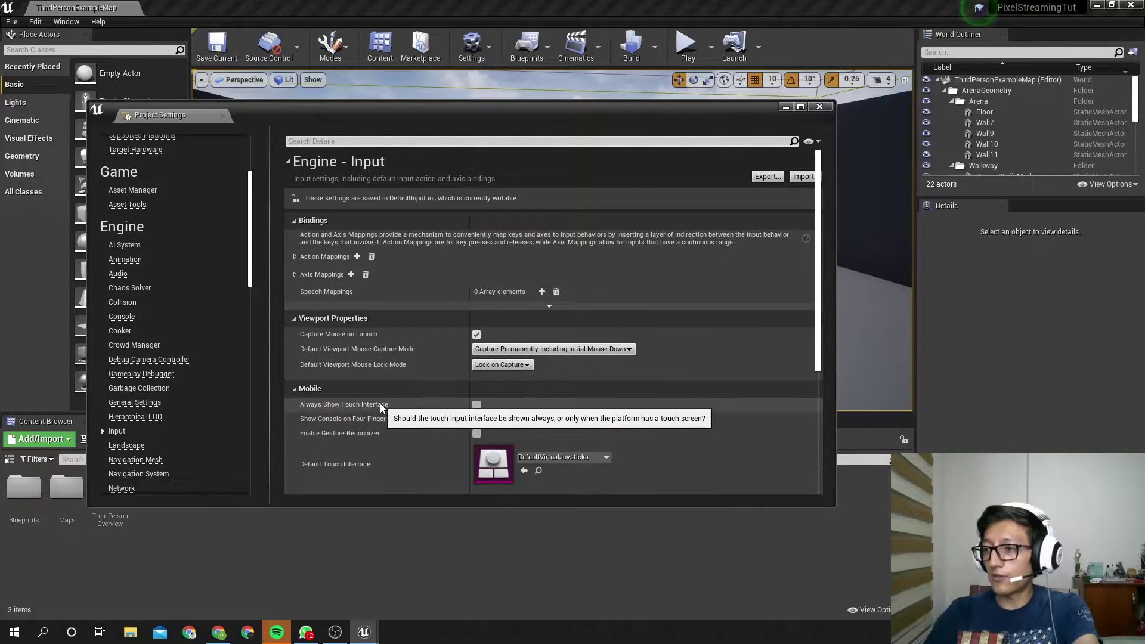
pyautogui.click(476, 405)
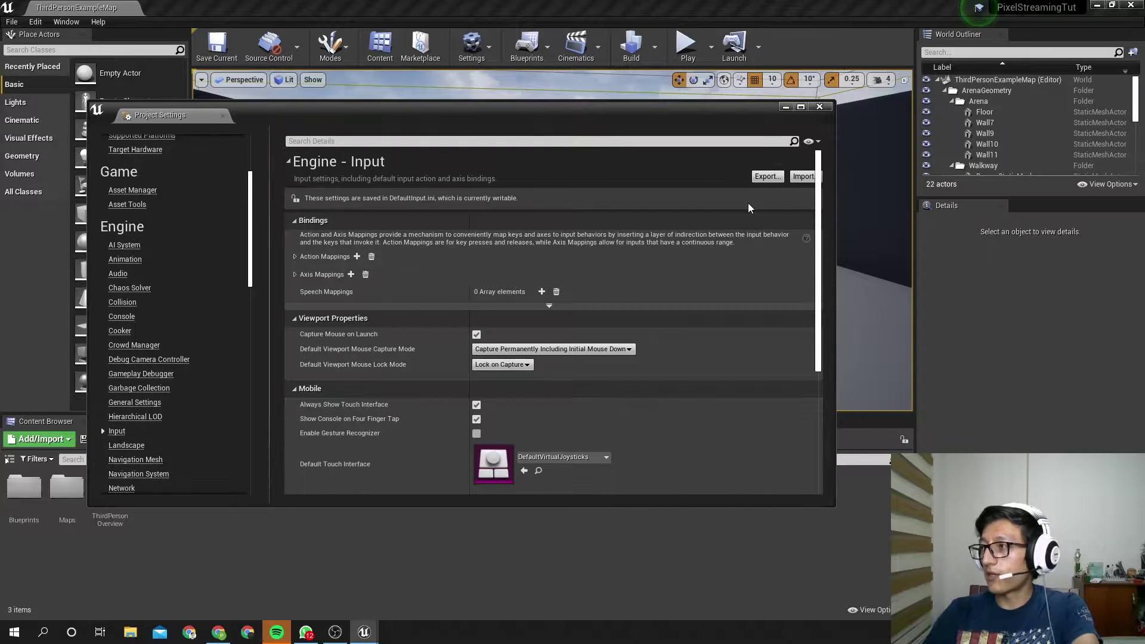
pyautogui.click(820, 108)
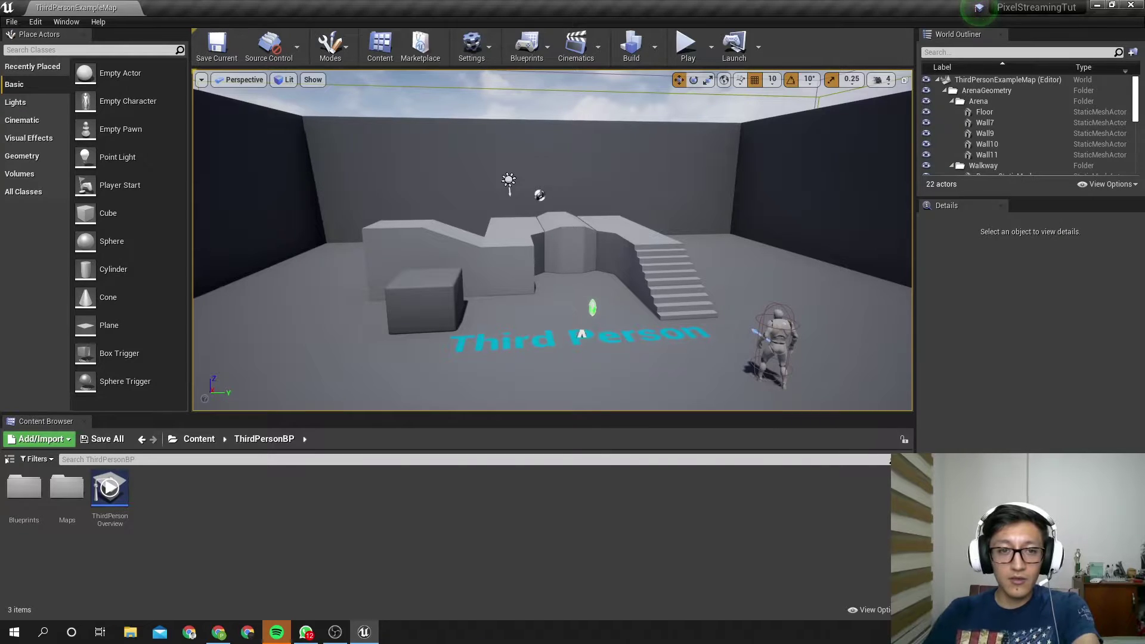
# Paste -AudioMixer -PixelStreamingIP=localhost -PixelStreamingPort=8888 into Play's Additional Launch Parameters
pyautogui.click(35, 21)
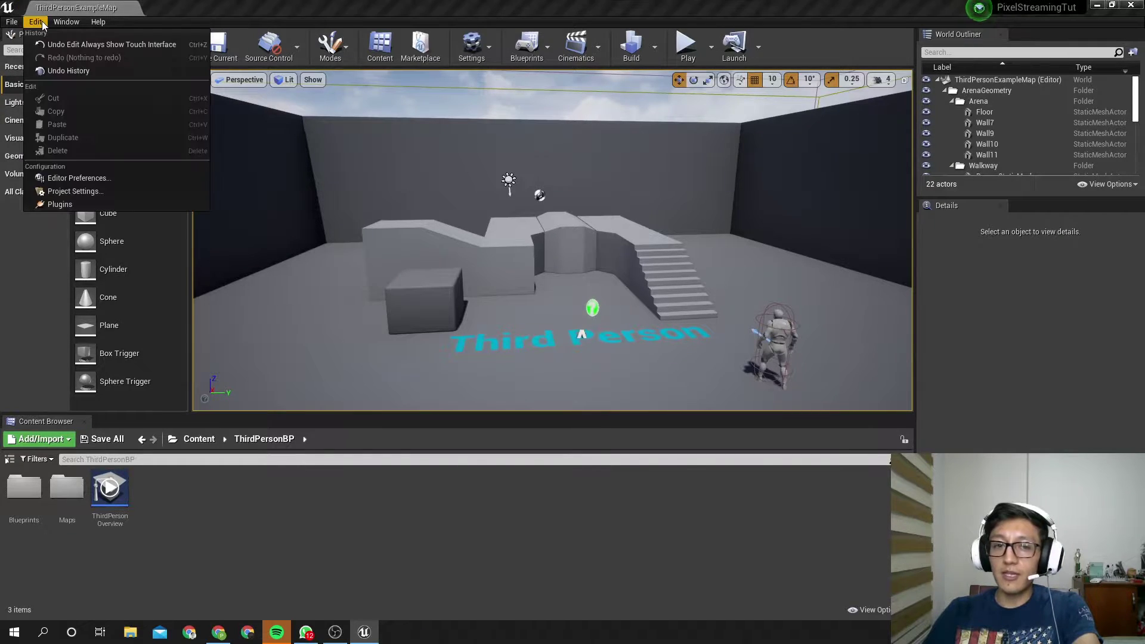
pyautogui.click(86, 178)
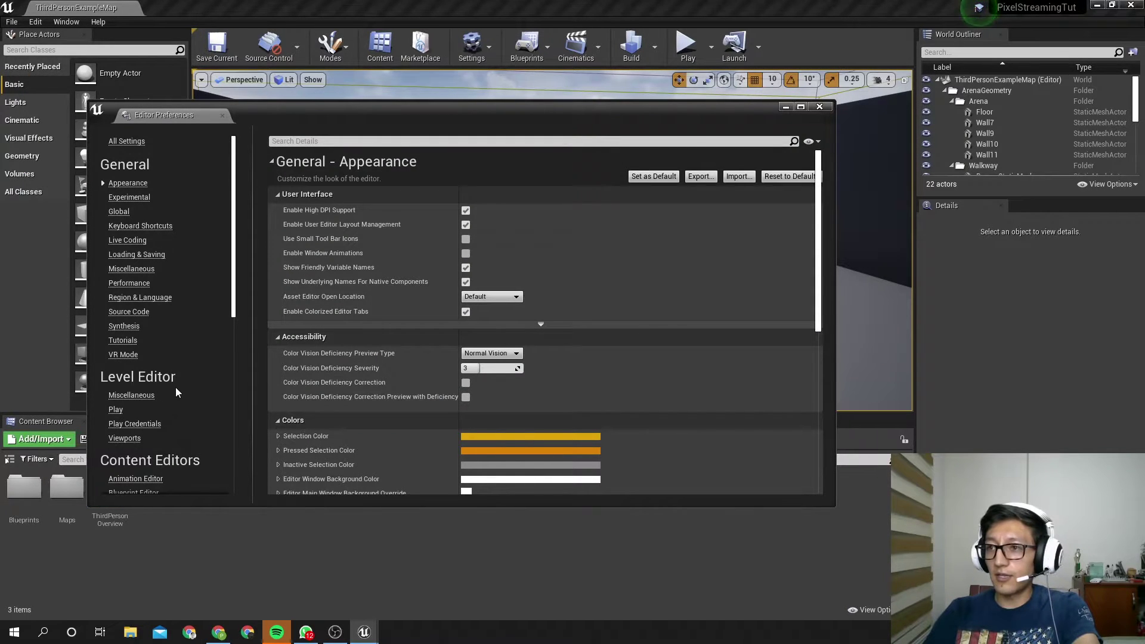
pyautogui.click(117, 411)
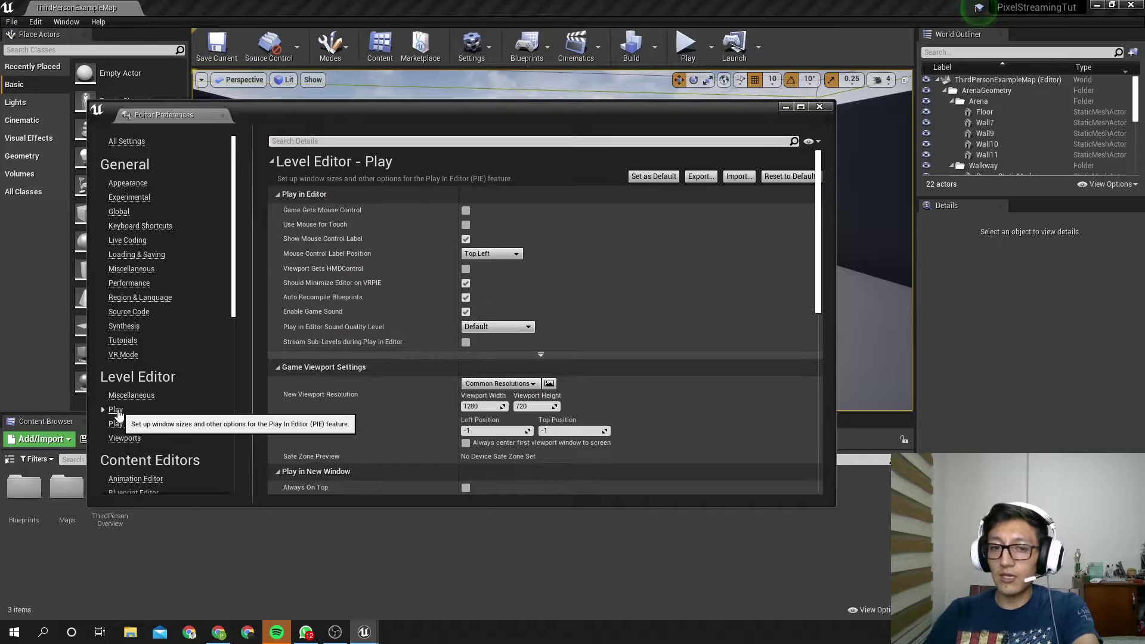
pyautogui.scroll(-5, 370, 395)
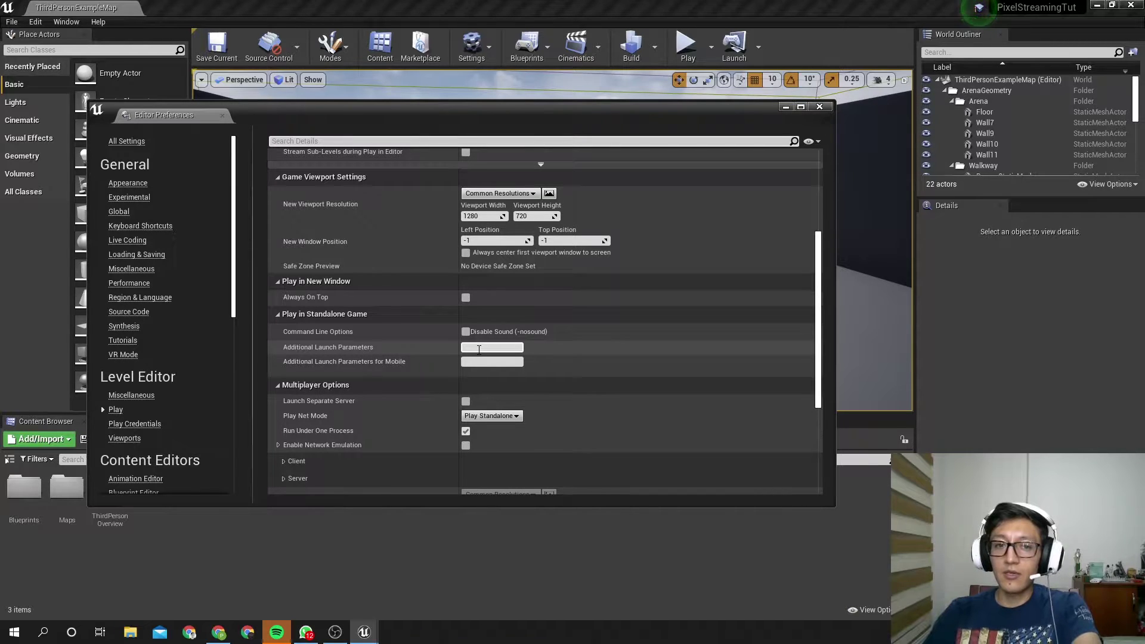
pyautogui.click(479, 350)
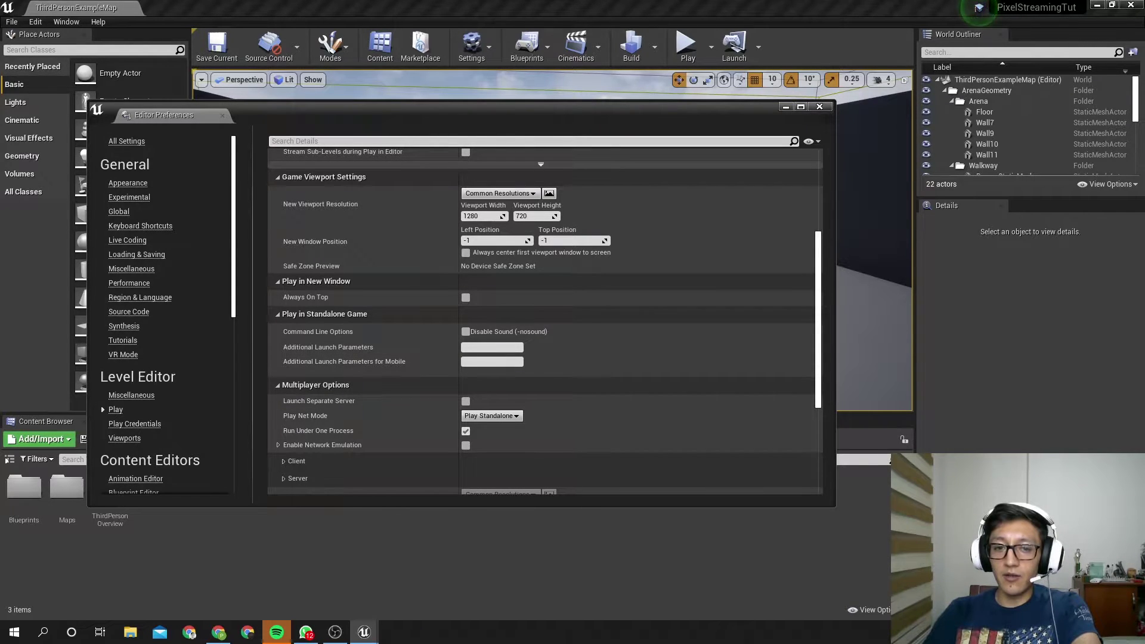
pyautogui.hotkey('alt', 'Tab')
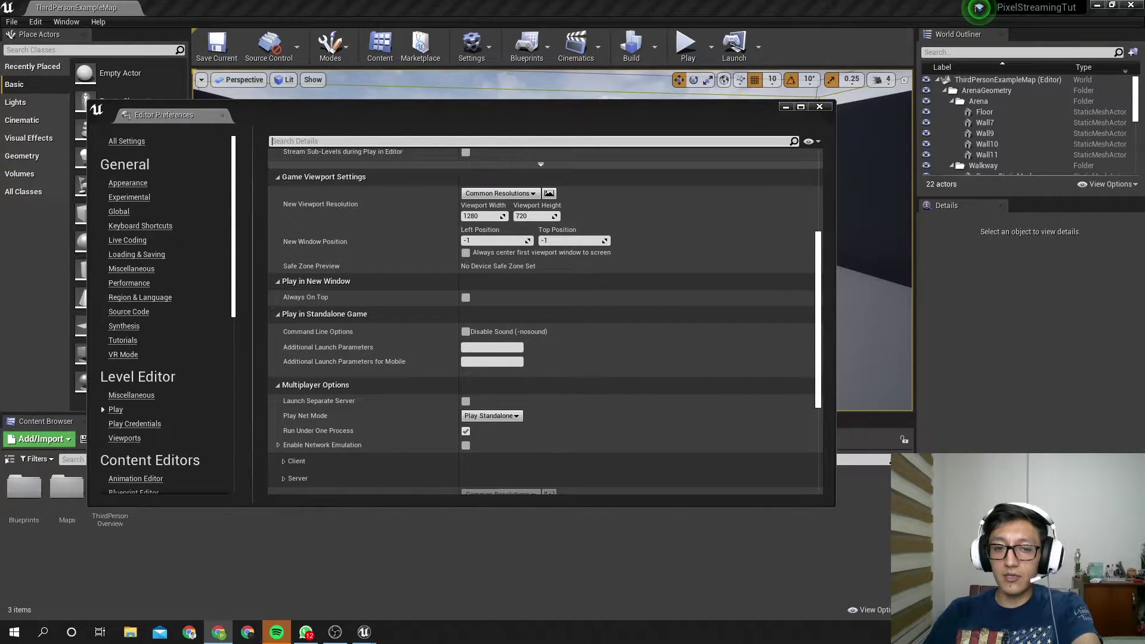
pyautogui.click(197, 433)
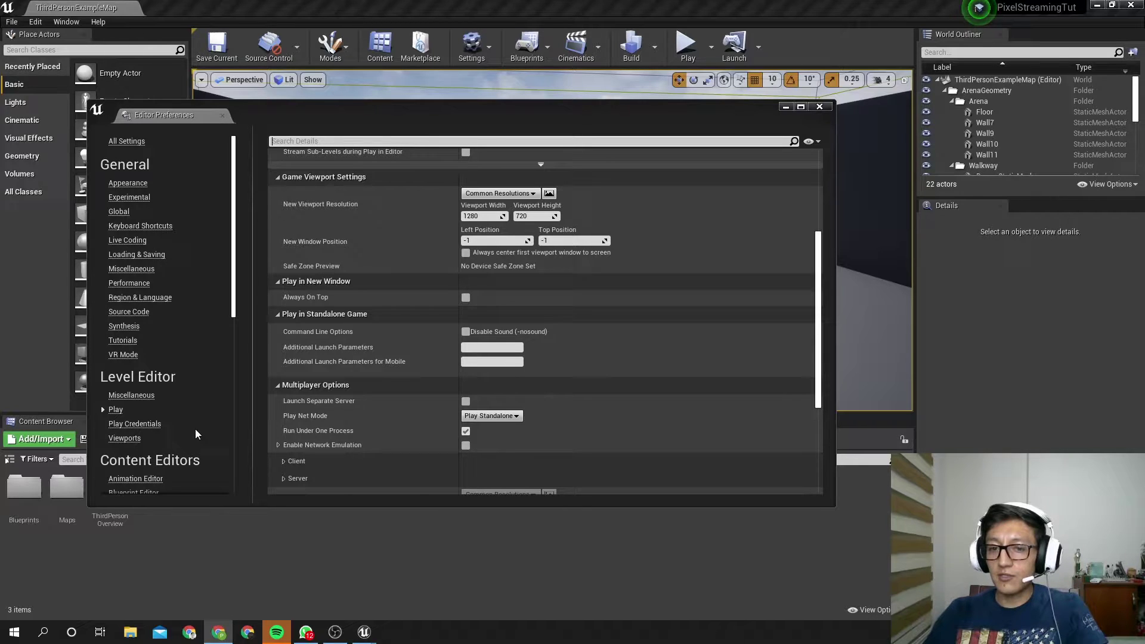
pyautogui.click(485, 346)
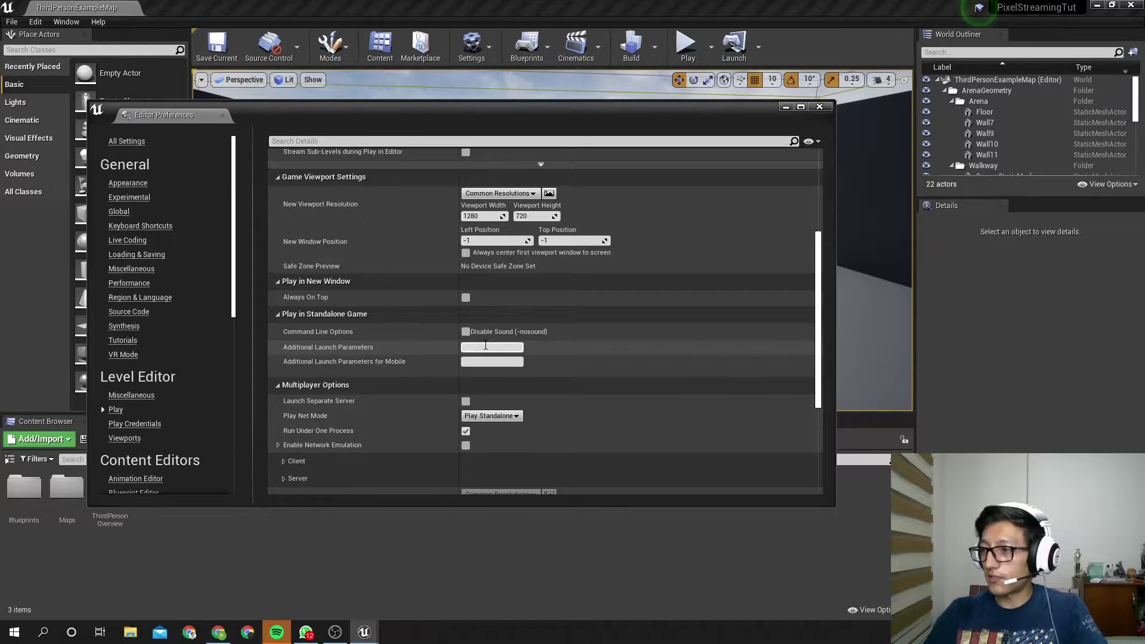
pyautogui.write('-AudioMixer -PixelStreamingIP=localhost -PixelStreamingPort=8888')
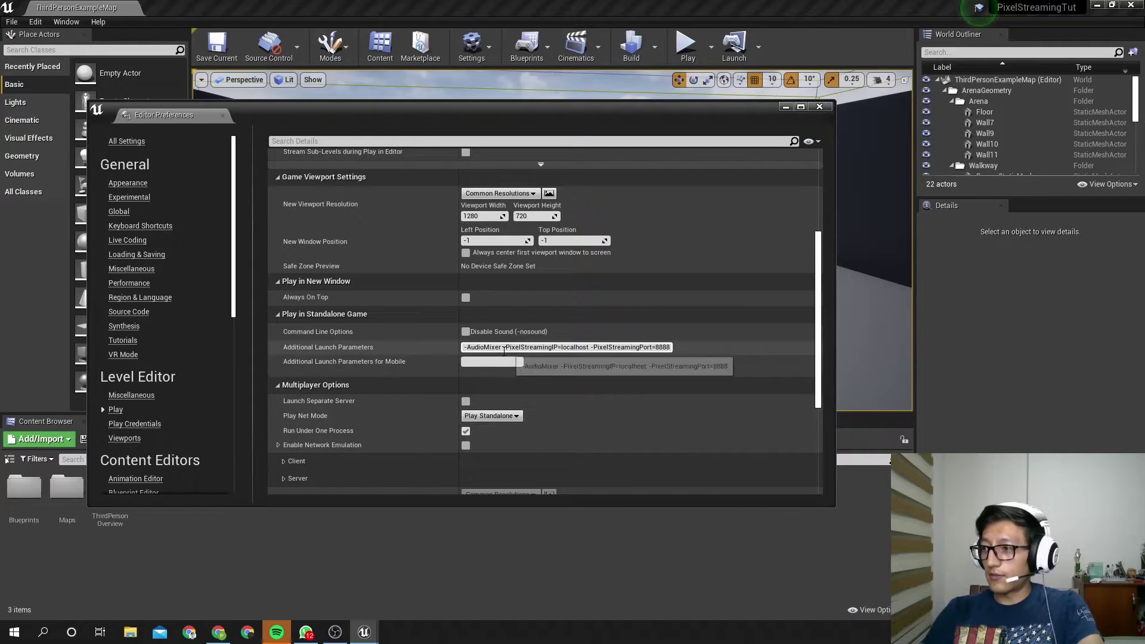
pyautogui.moveTo(502, 347); pyautogui.dragTo(682, 351)
pyautogui.doubleClick(667, 348)
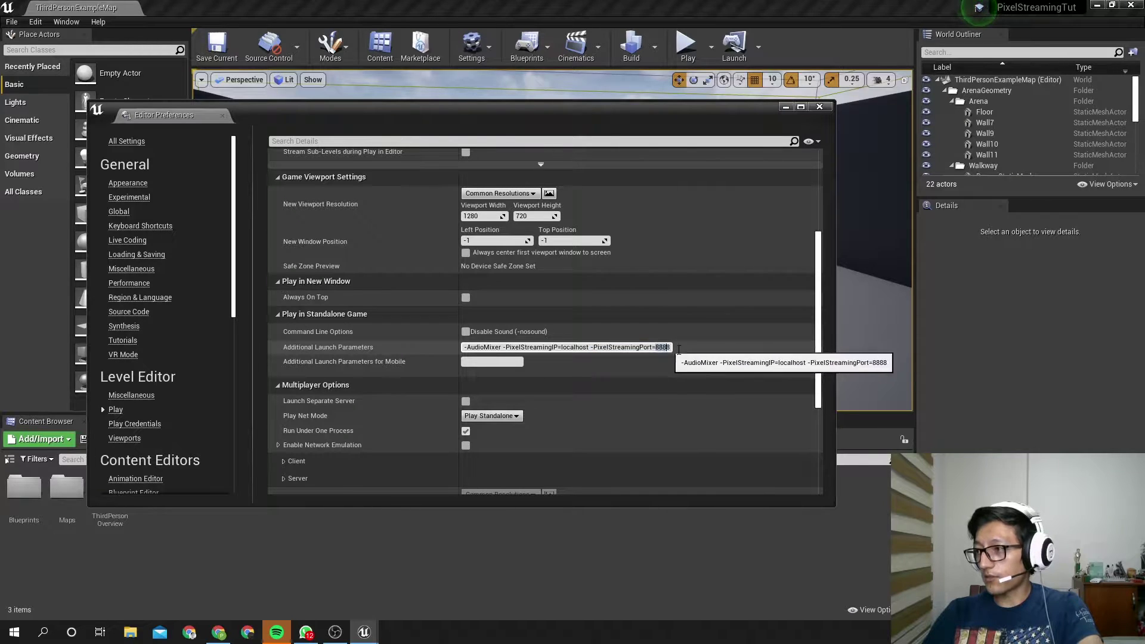
# Find Visual Studio Community 2019 in Add or remove programs by filtering for 'visu'
pyautogui.click(820, 107)
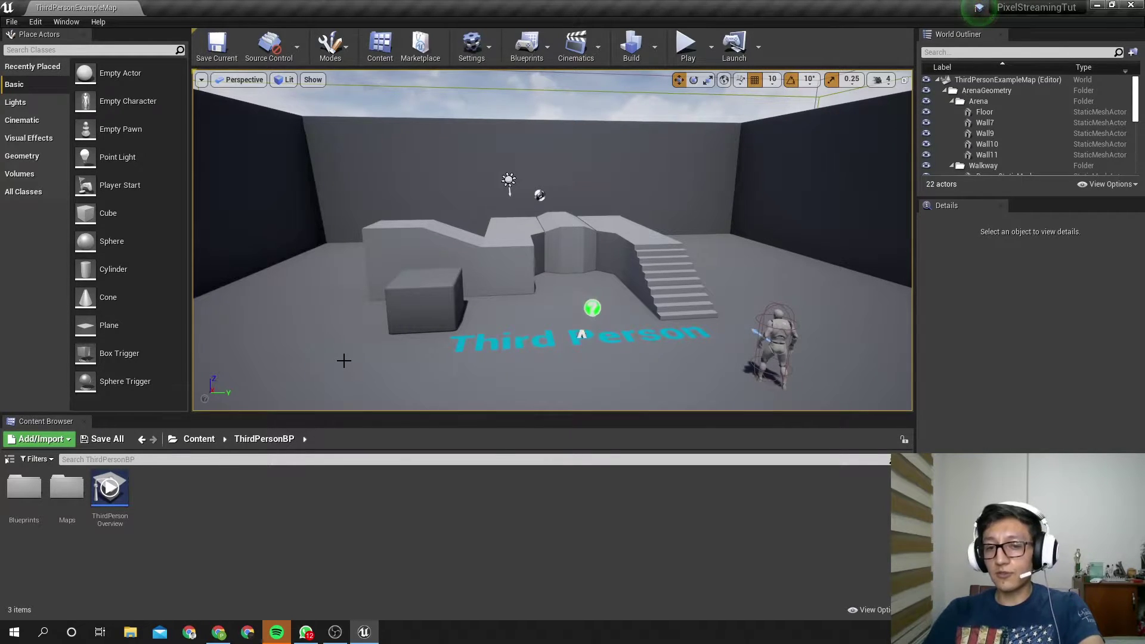
pyautogui.click(14, 631)
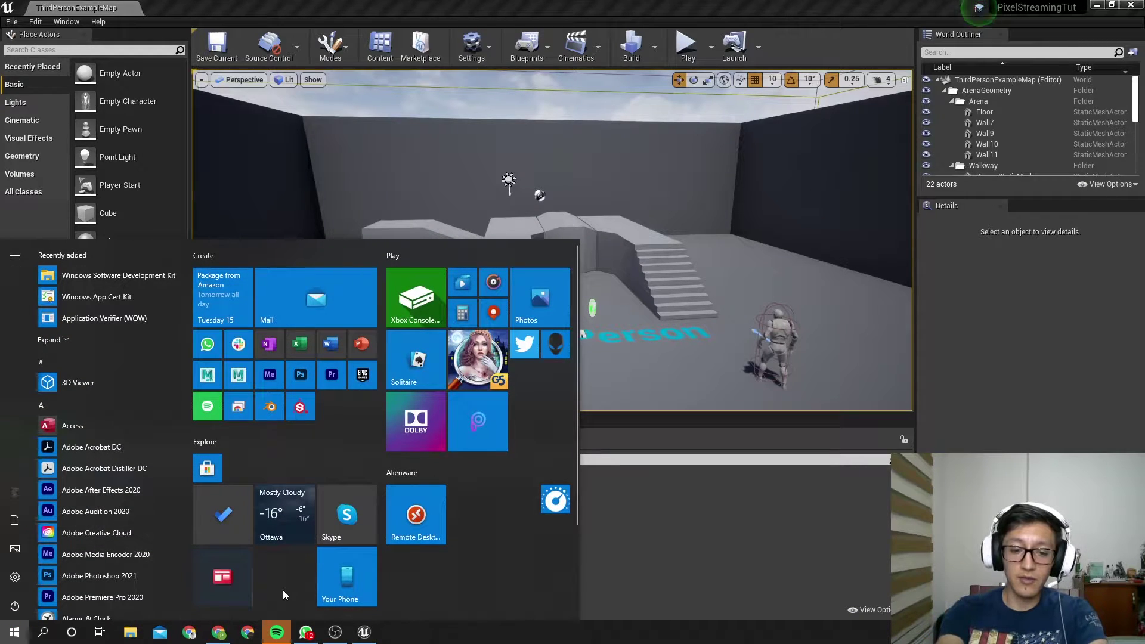
pyautogui.write('remo')
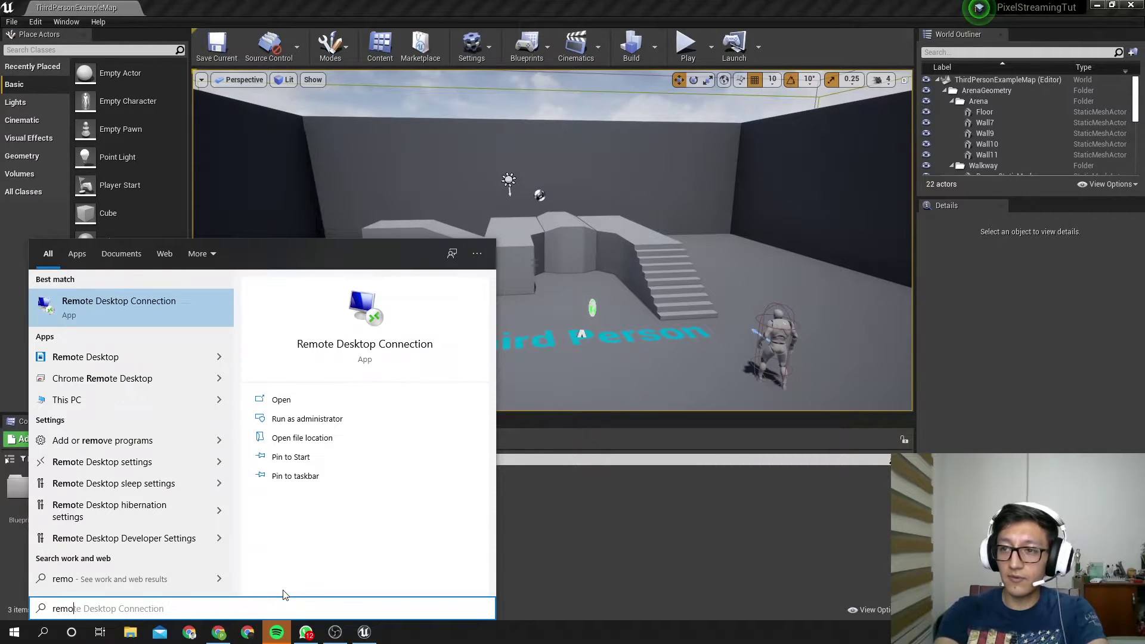
pyautogui.write('ve')
pyautogui.press('Escape')
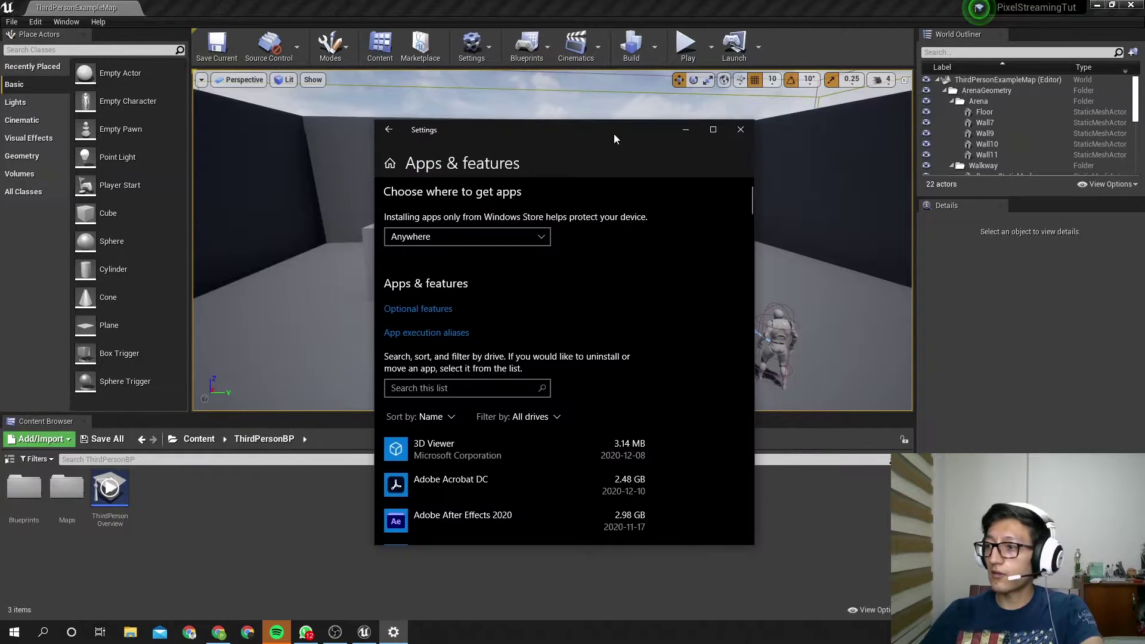
pyautogui.write('visual stu')
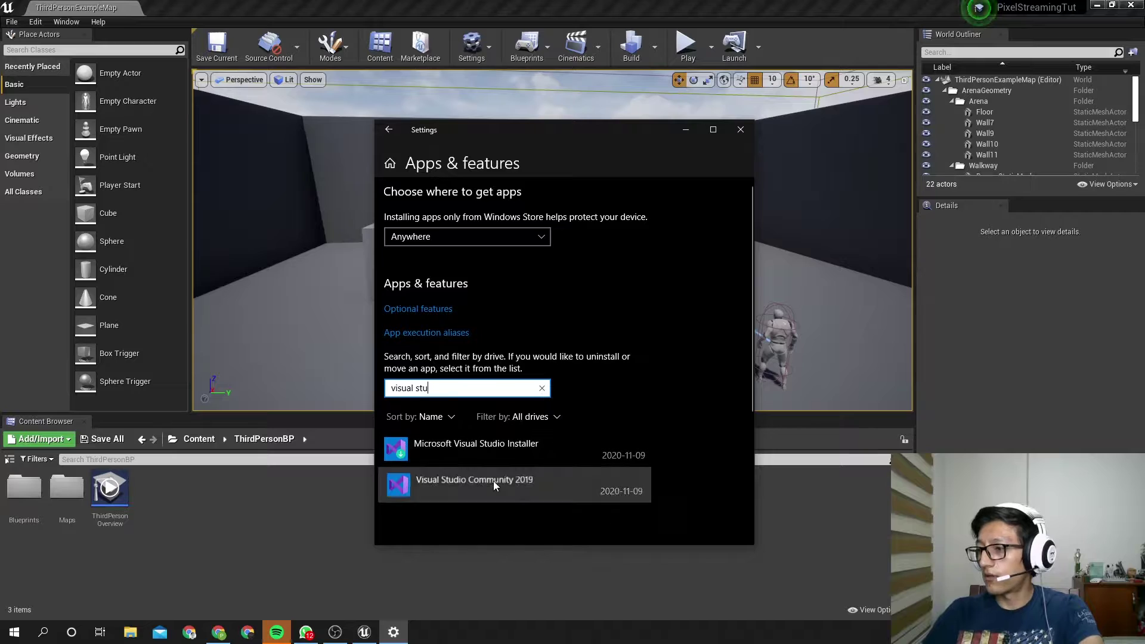
pyautogui.click(493, 481)
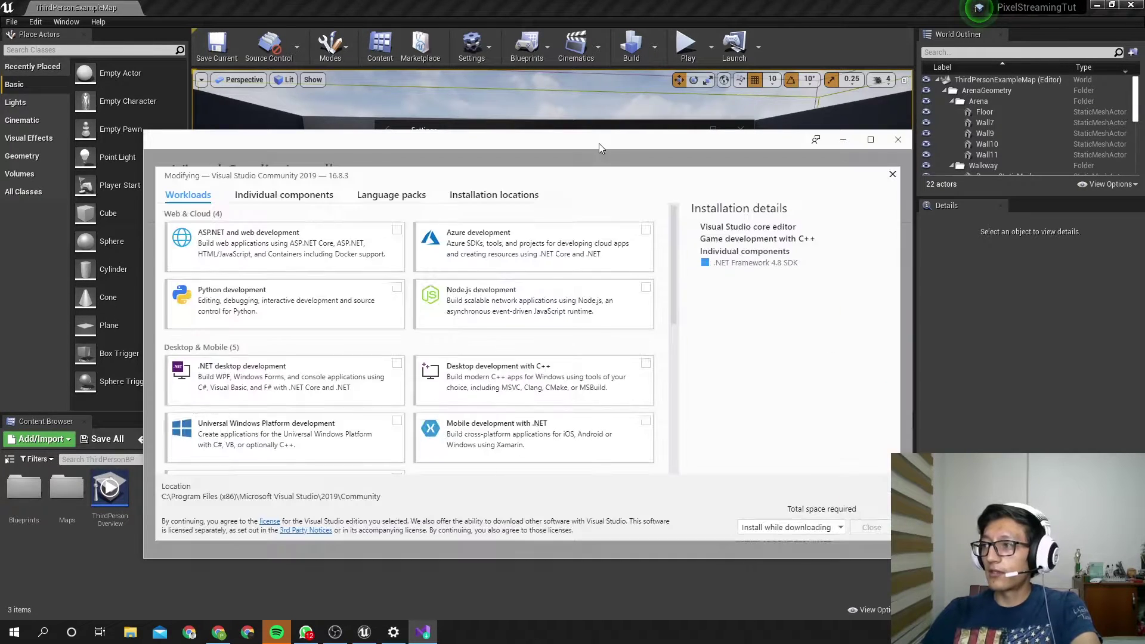
# Verify the Game development with C++ workload and .NET Framework 4.8 SDK component, then close the installer
pyautogui.scroll(-4, 480, 365)
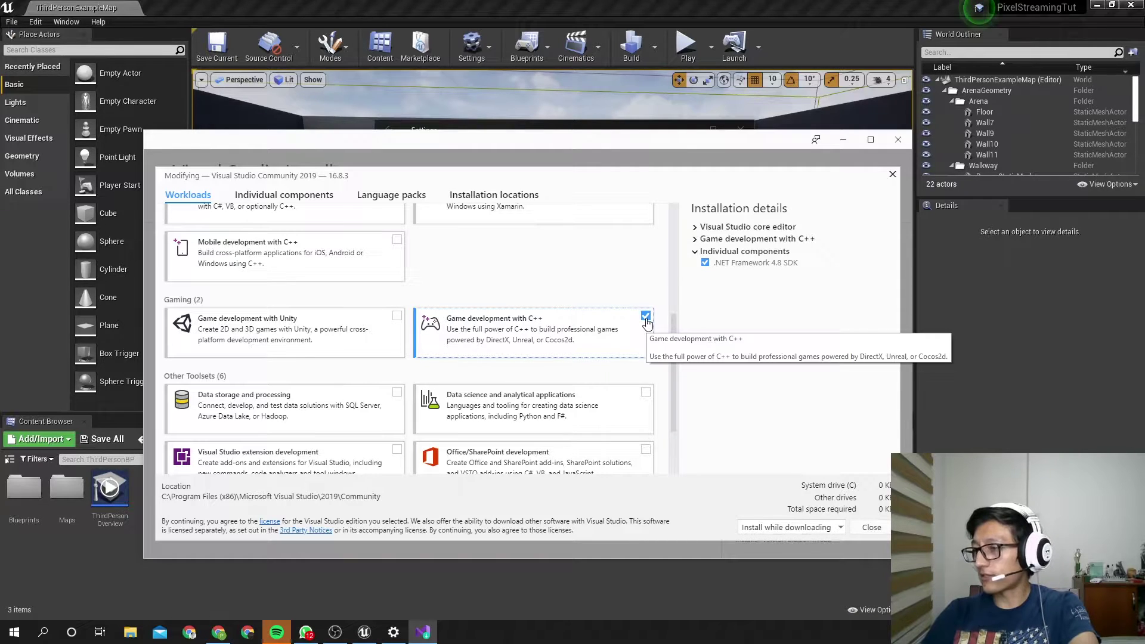
pyautogui.click(314, 199)
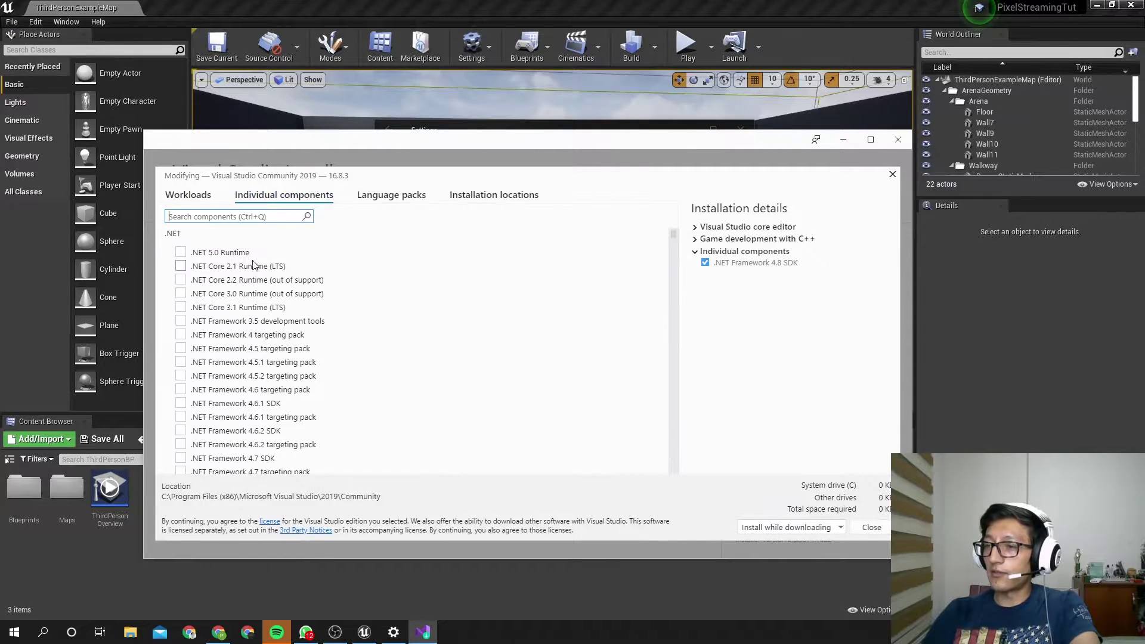
pyautogui.scroll(-5, 260, 298)
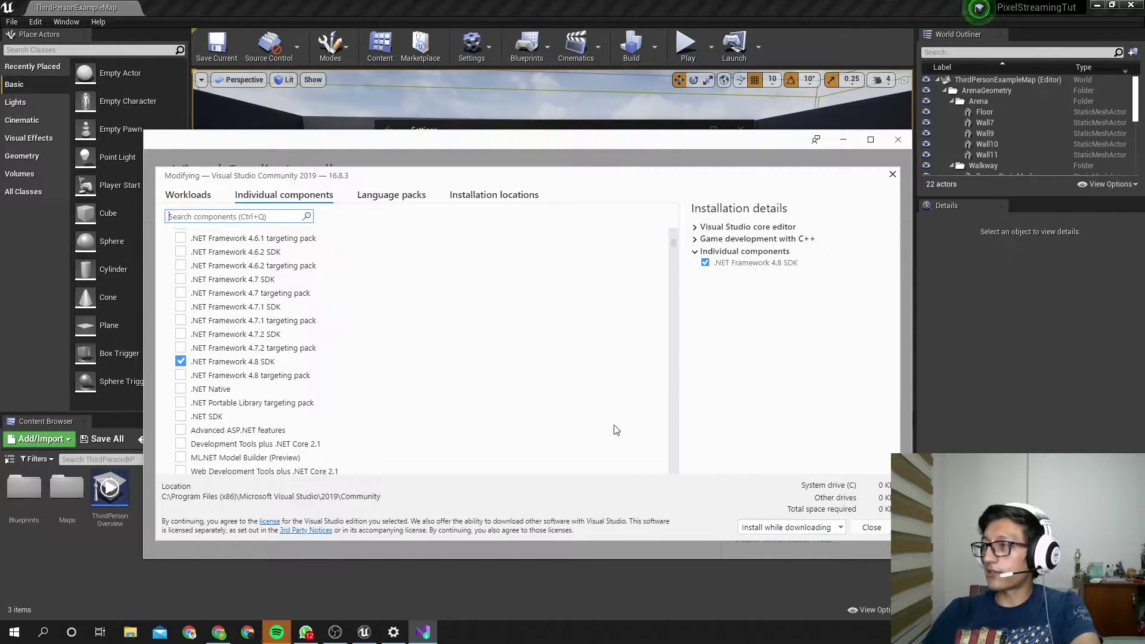
pyautogui.click(898, 141)
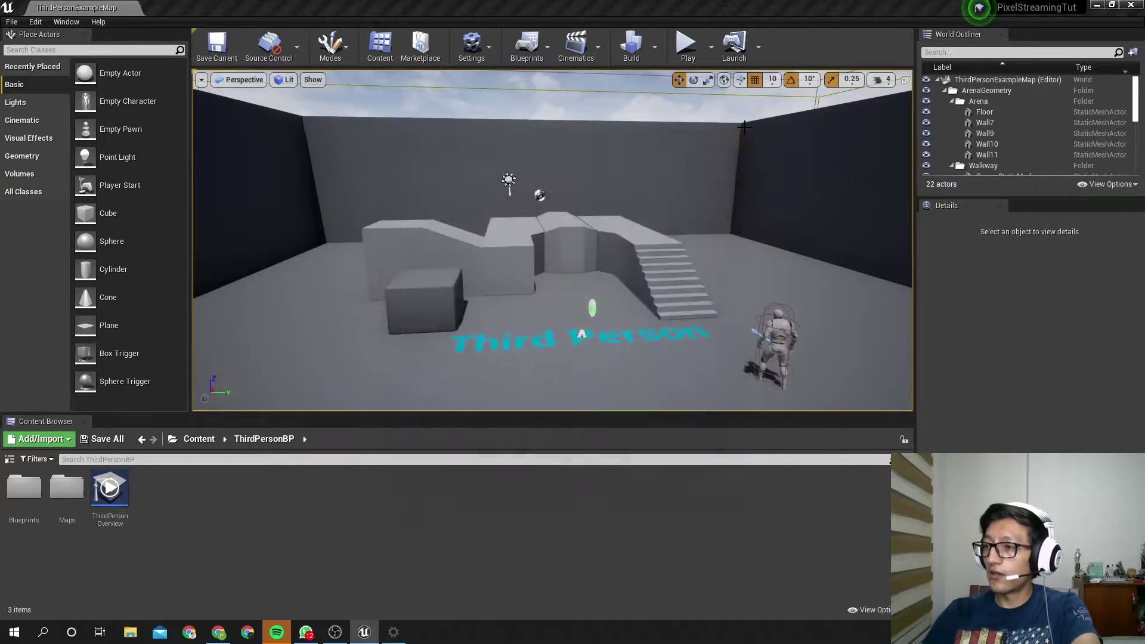
# Download node-v14.15.2-x64.msi from nodejs.org/en/download and launch the installer
pyautogui.click(740, 130)
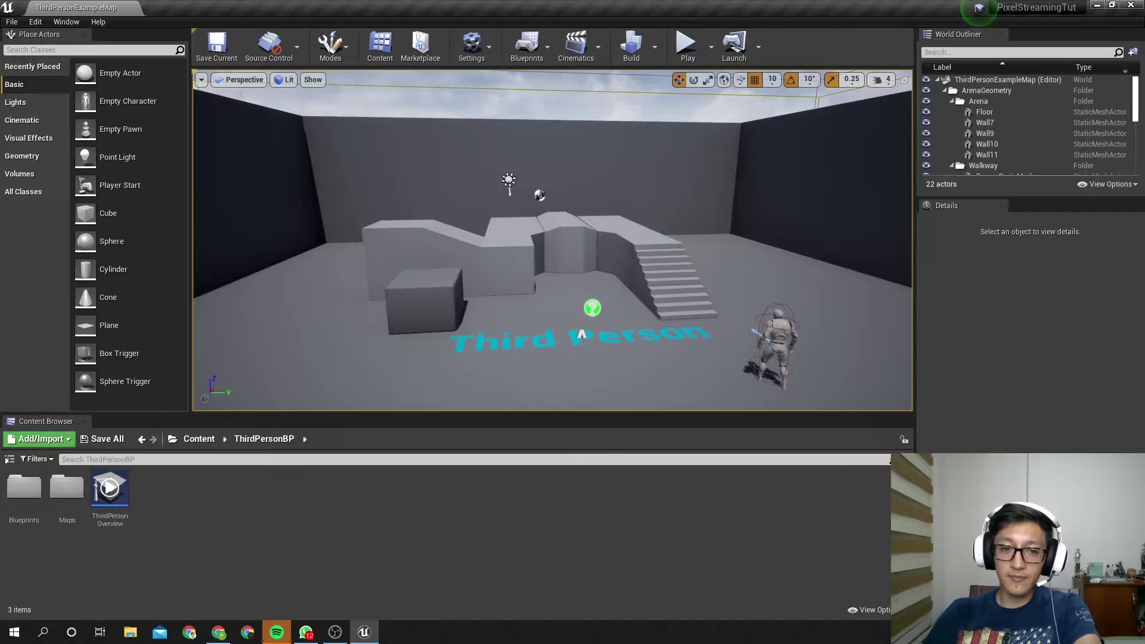
pyautogui.hotkey('alt', 'Tab')
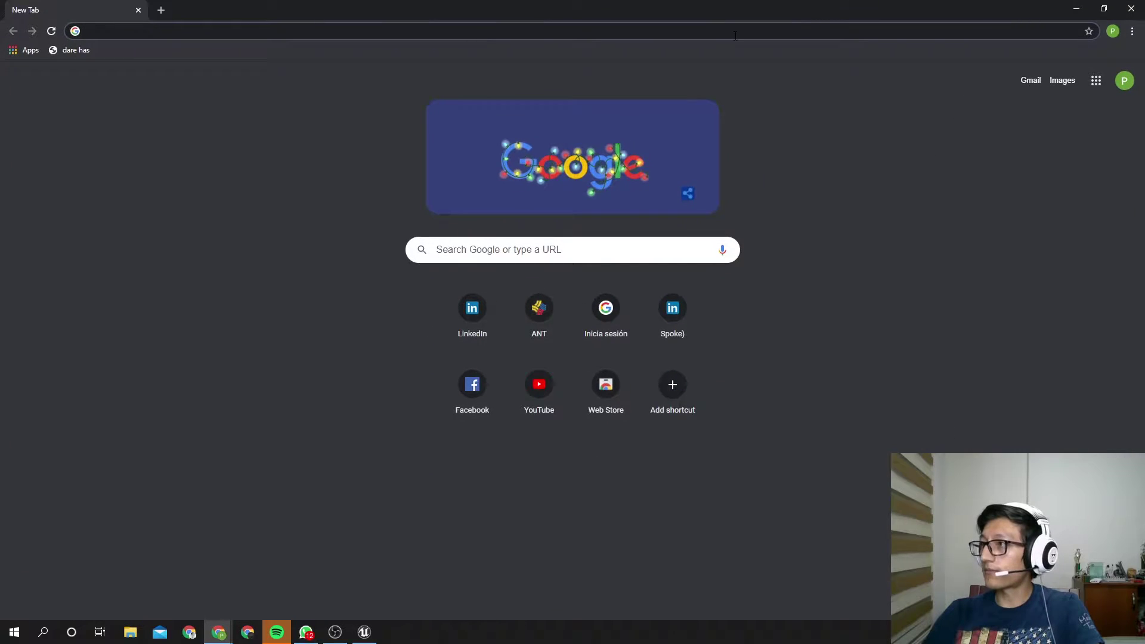
pyautogui.click(735, 36)
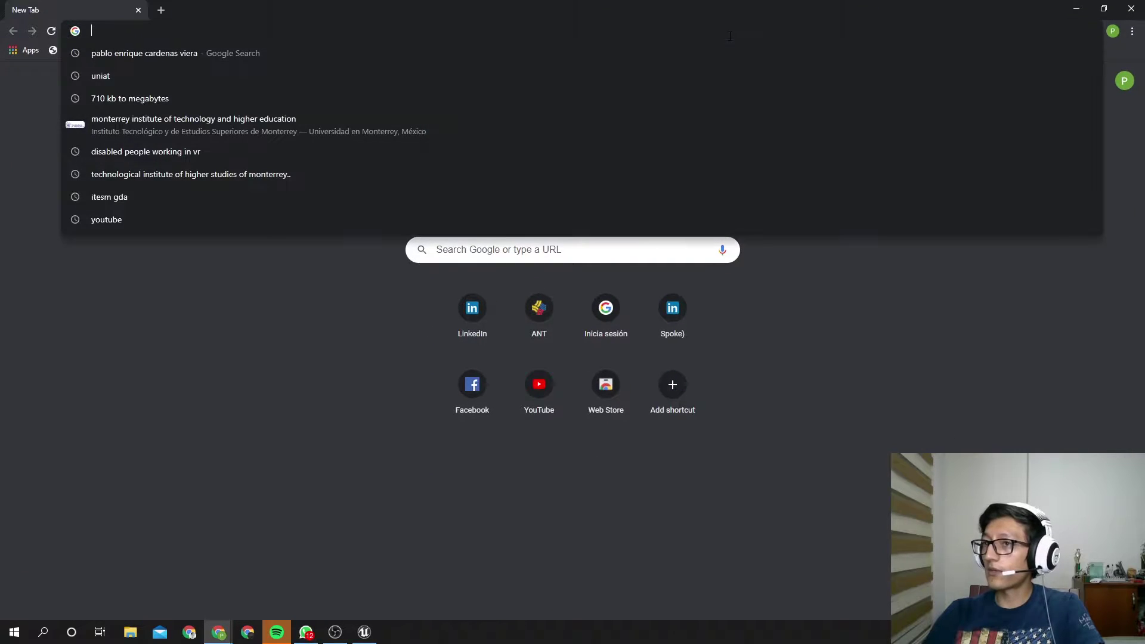
pyautogui.write('https://nodejs.org/en/download/')
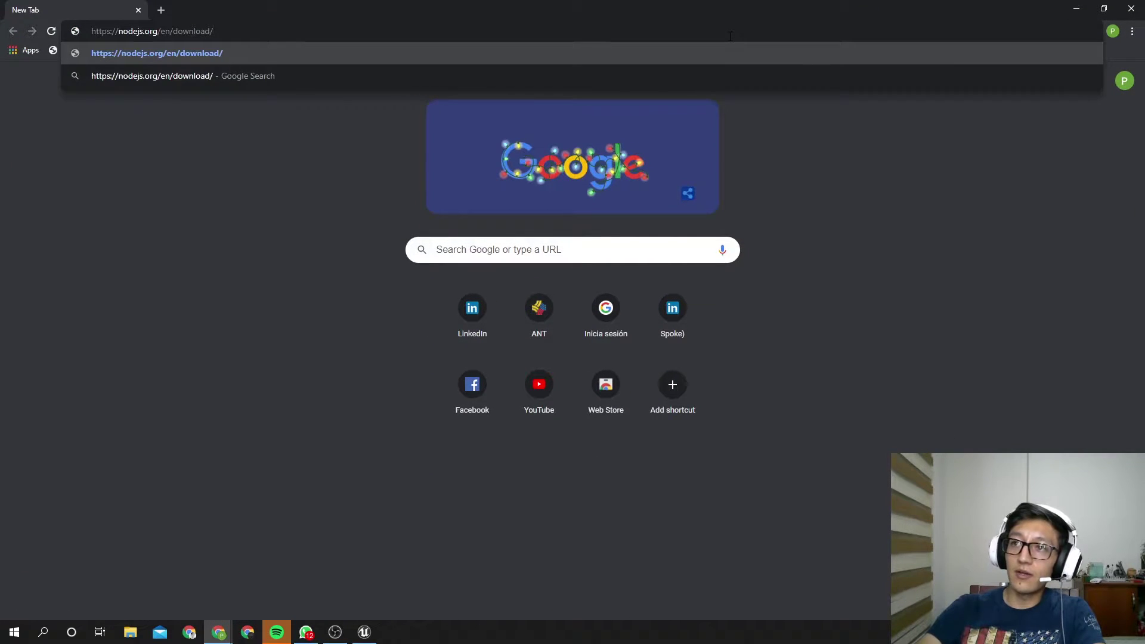
pyautogui.press('Return')
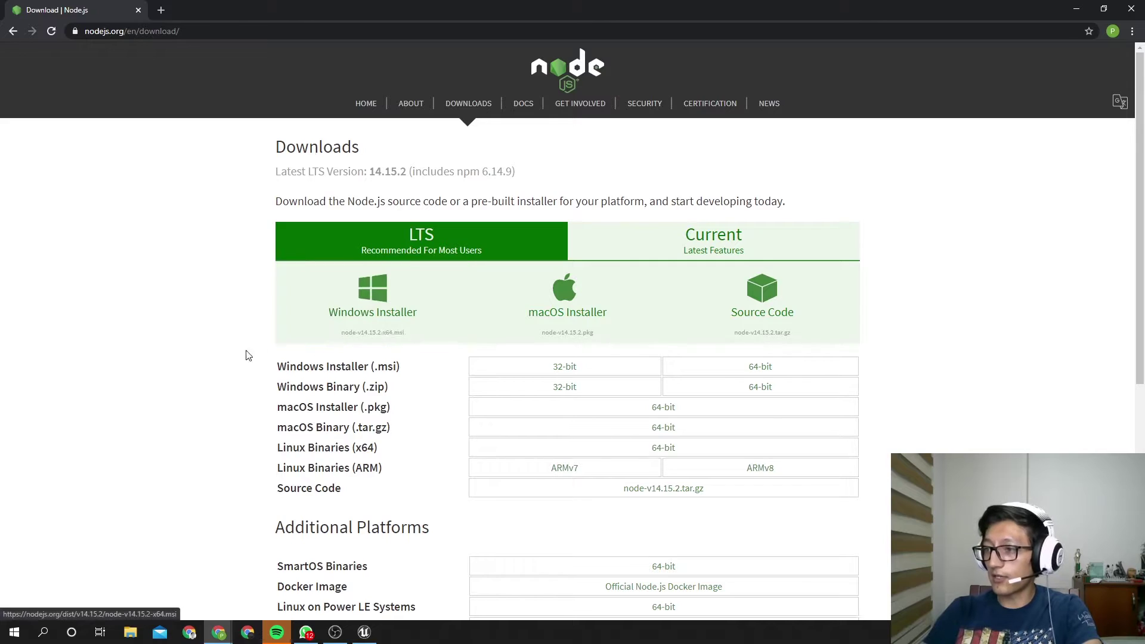
pyautogui.click(366, 308)
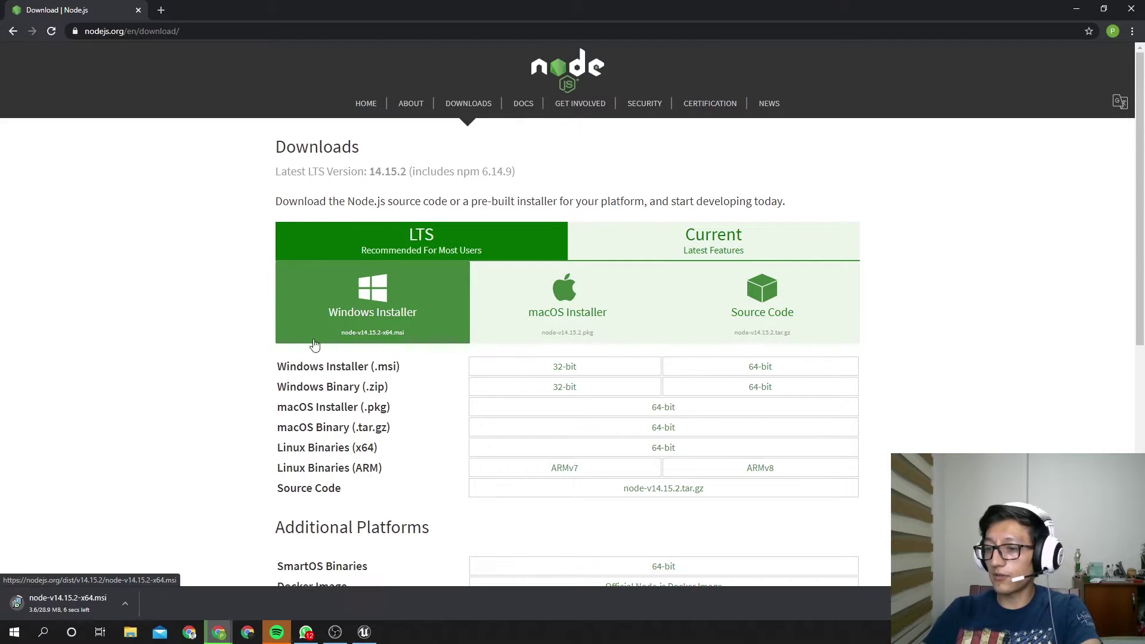
pyautogui.click(69, 605)
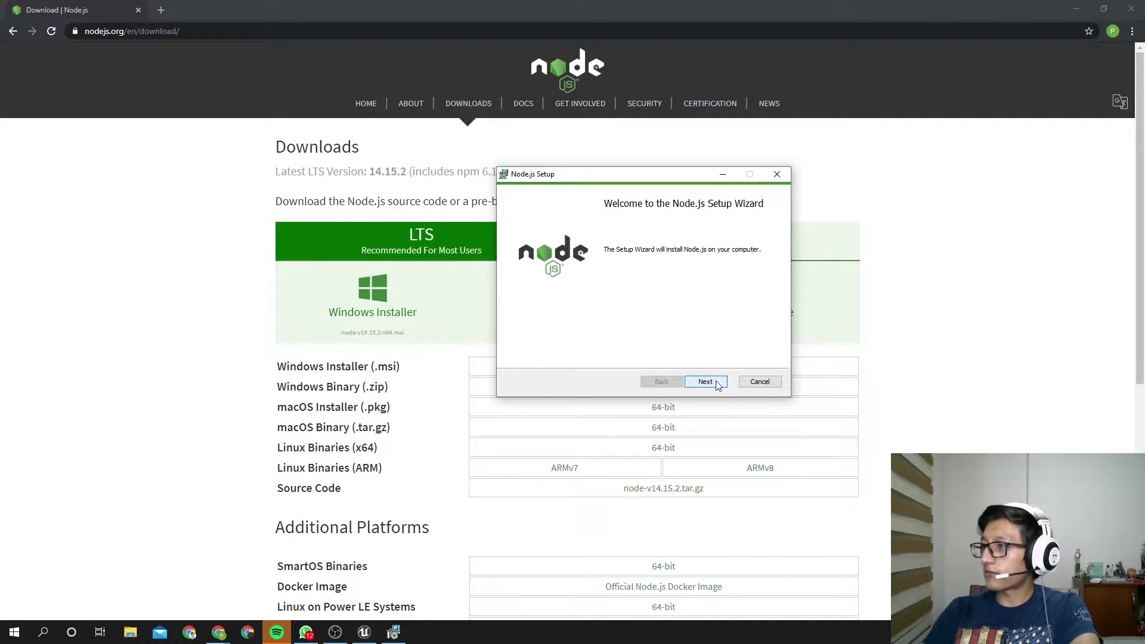
# Step through Node.js Setup with default options, cancel at Ready to install, and close Chrome
pyautogui.click(716, 382)
pyautogui.click(611, 353)
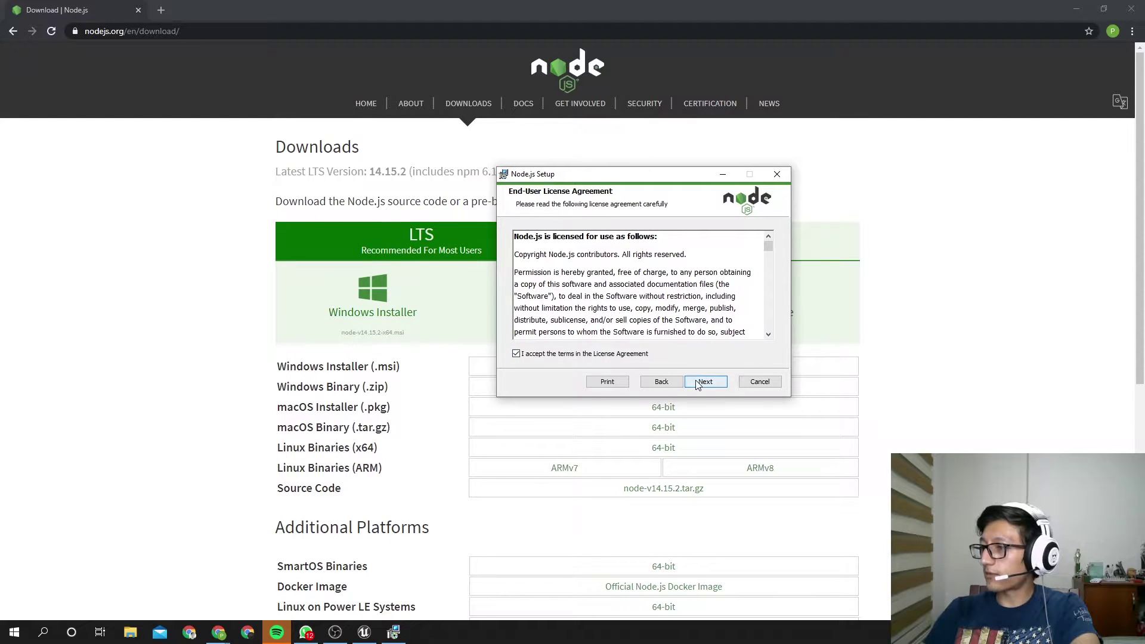
pyautogui.click(700, 386)
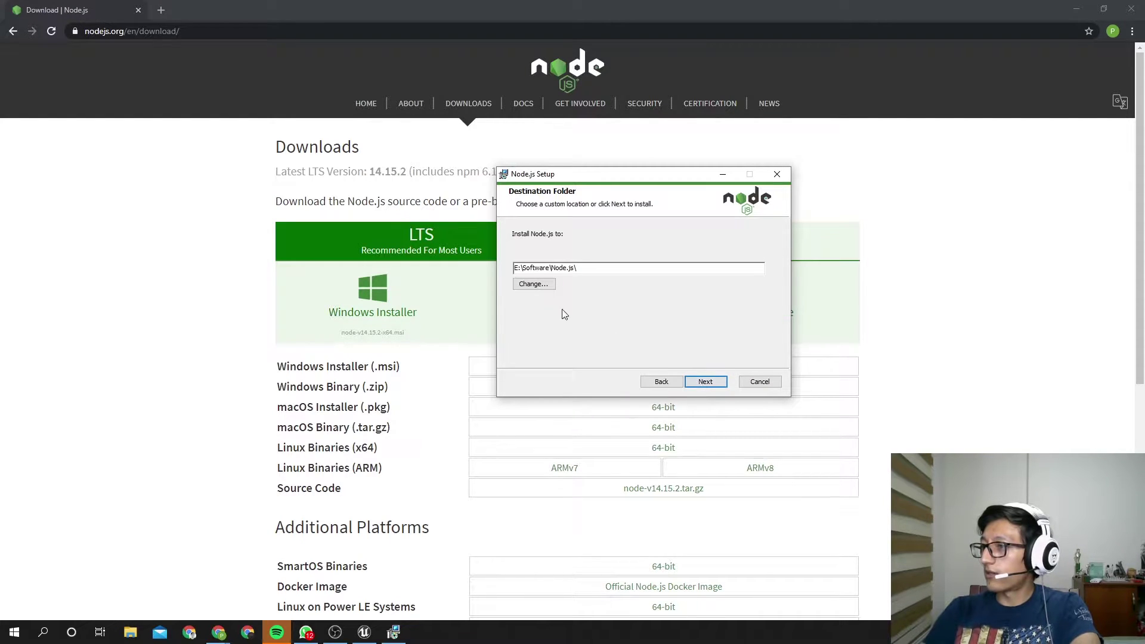
pyautogui.click(721, 385)
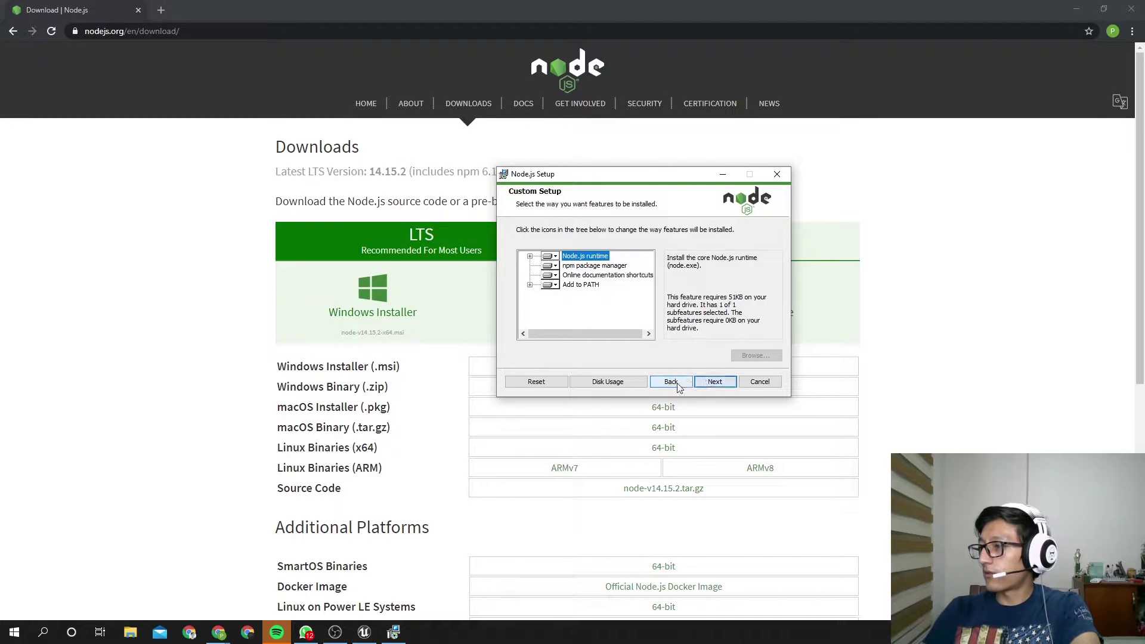
pyautogui.click(715, 382)
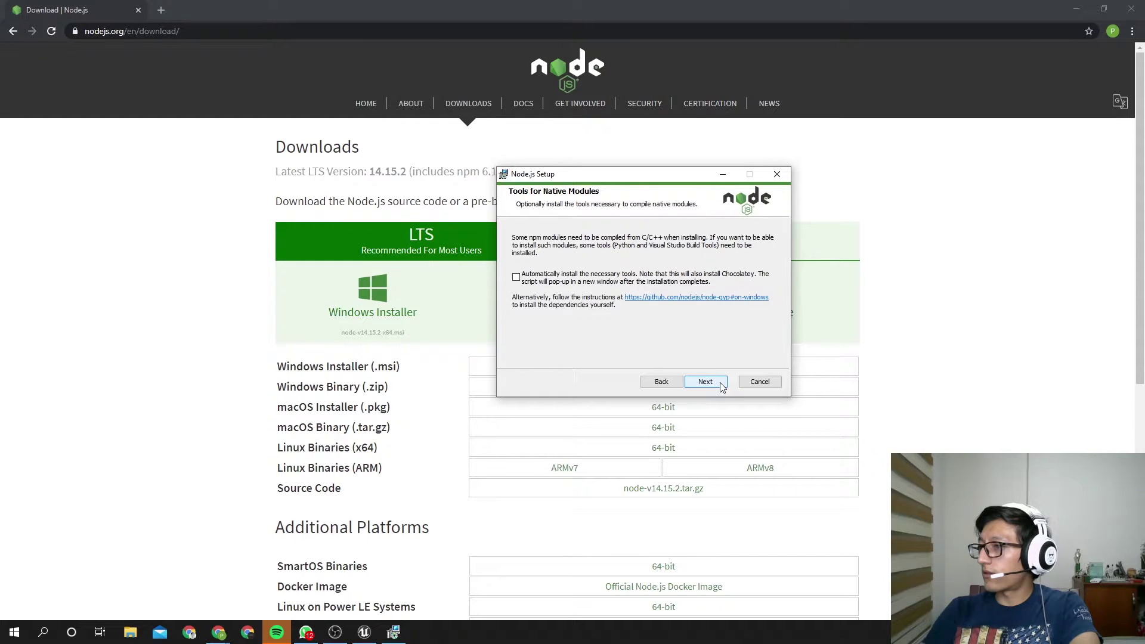
pyautogui.click(721, 386)
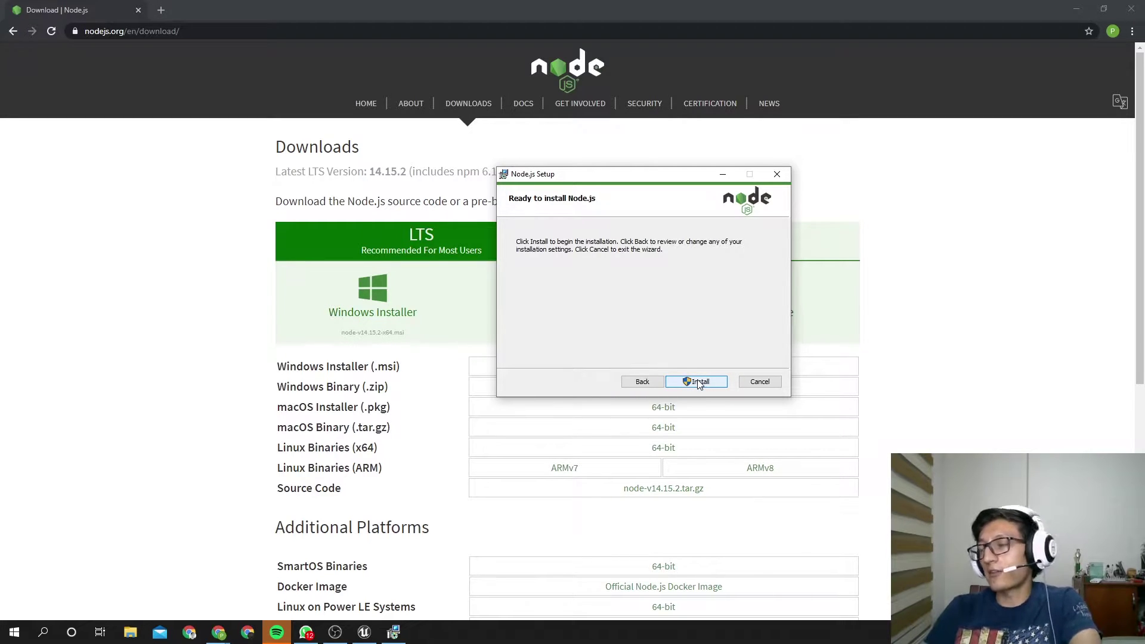
pyautogui.click(778, 174)
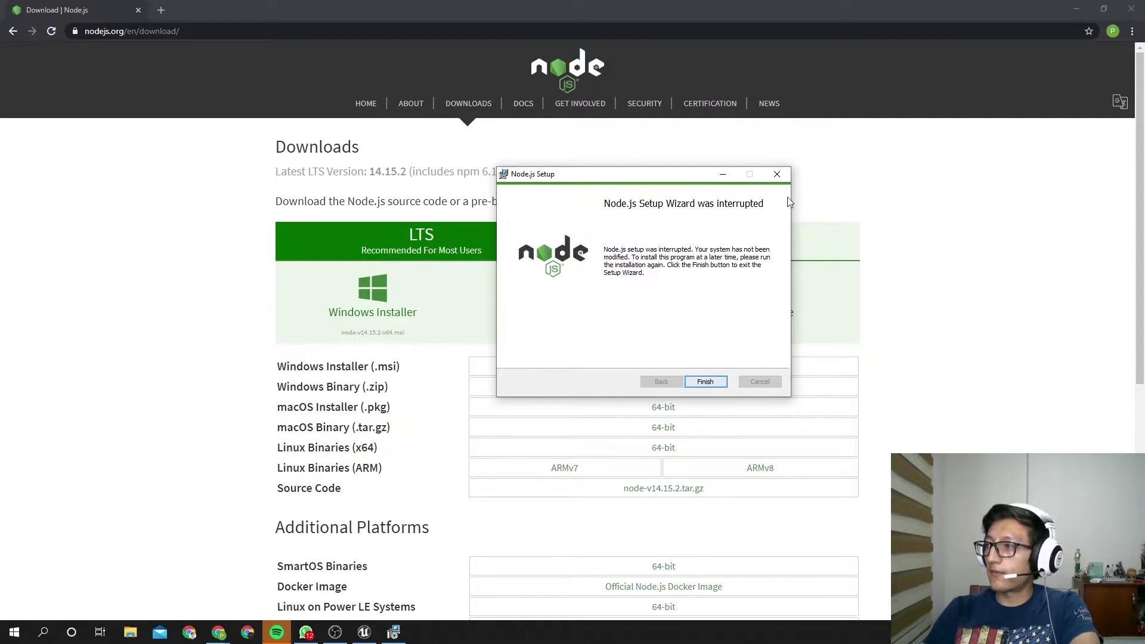
pyautogui.click(703, 381)
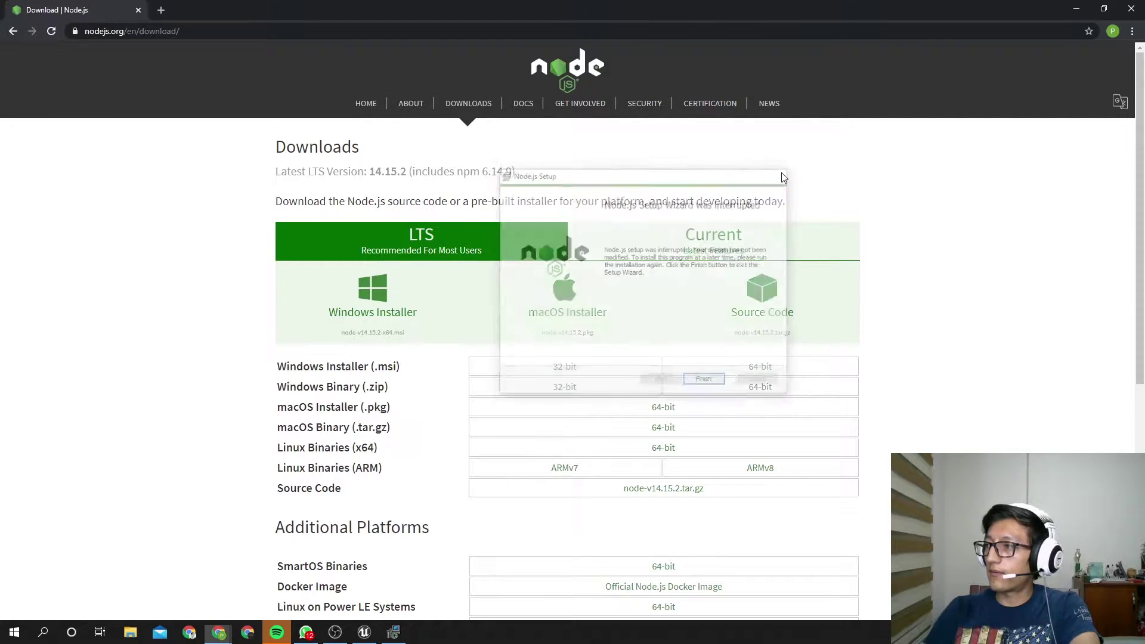
pyautogui.click(1130, 8)
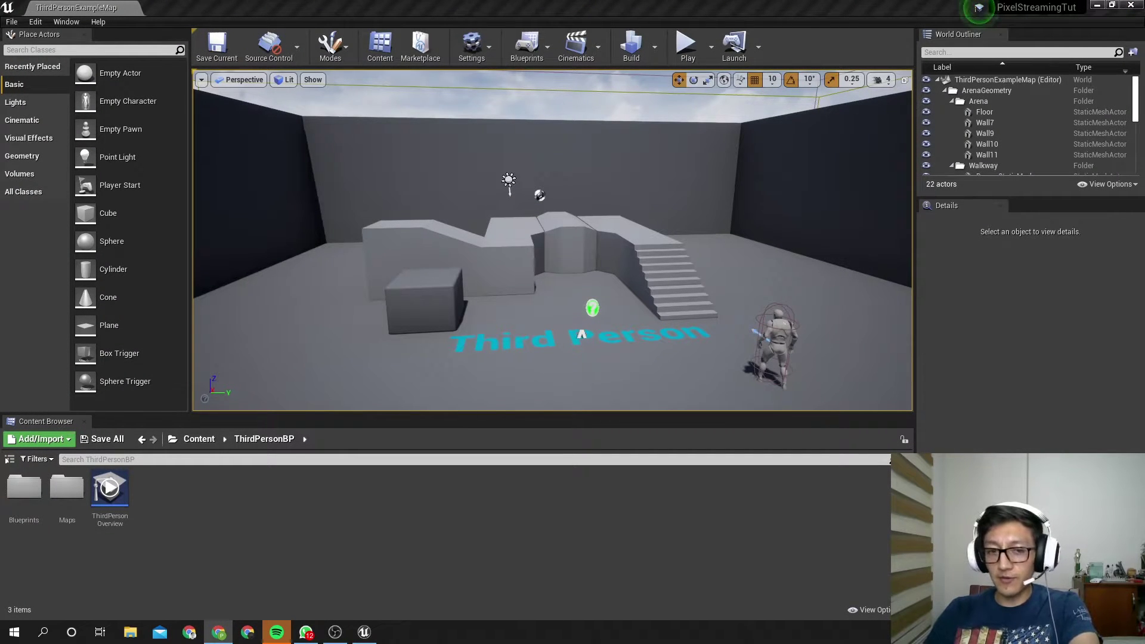
# Package the project for Windows 64-bit, browsing to E:\UnrealEngineProjects\PixelStreaming_Tutorial
pyautogui.click(13, 22)
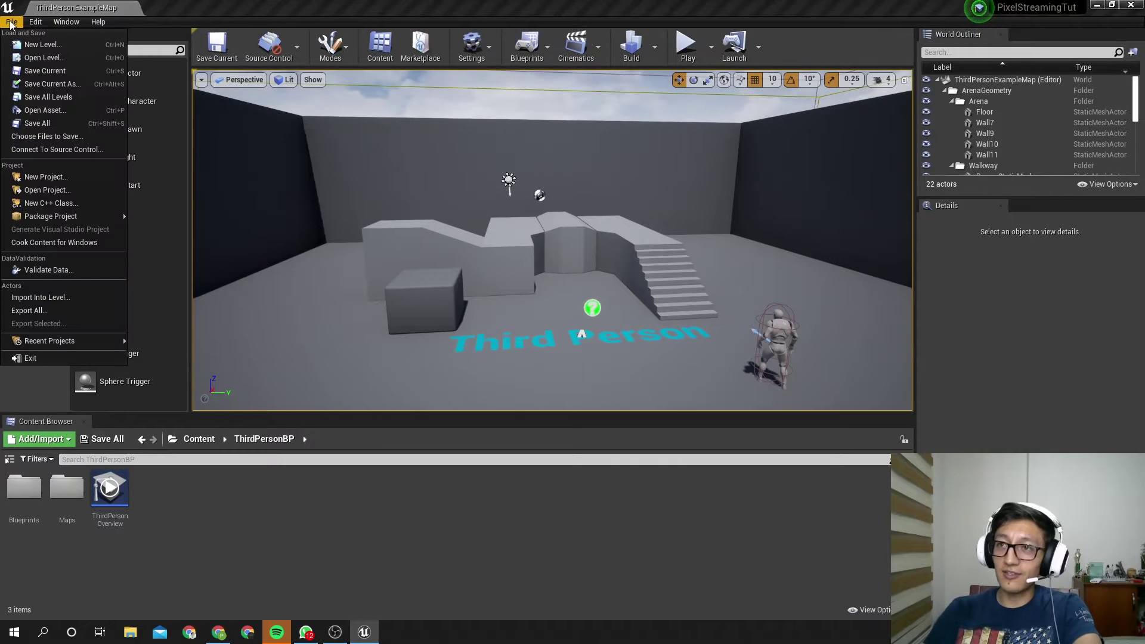
pyautogui.moveTo(99, 213)
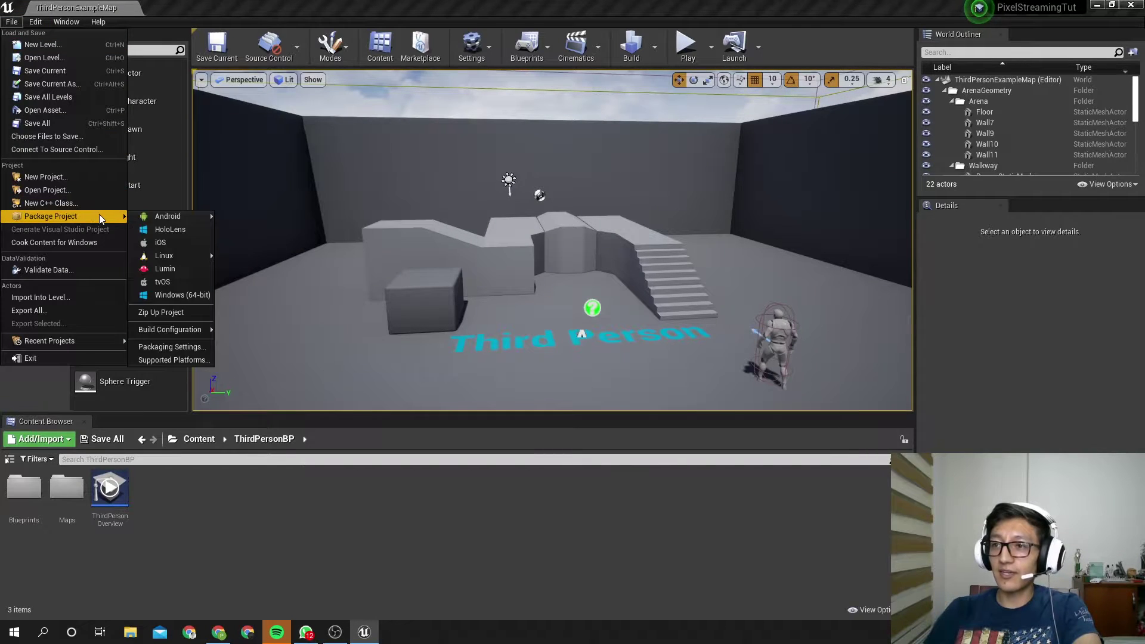
pyautogui.click(182, 296)
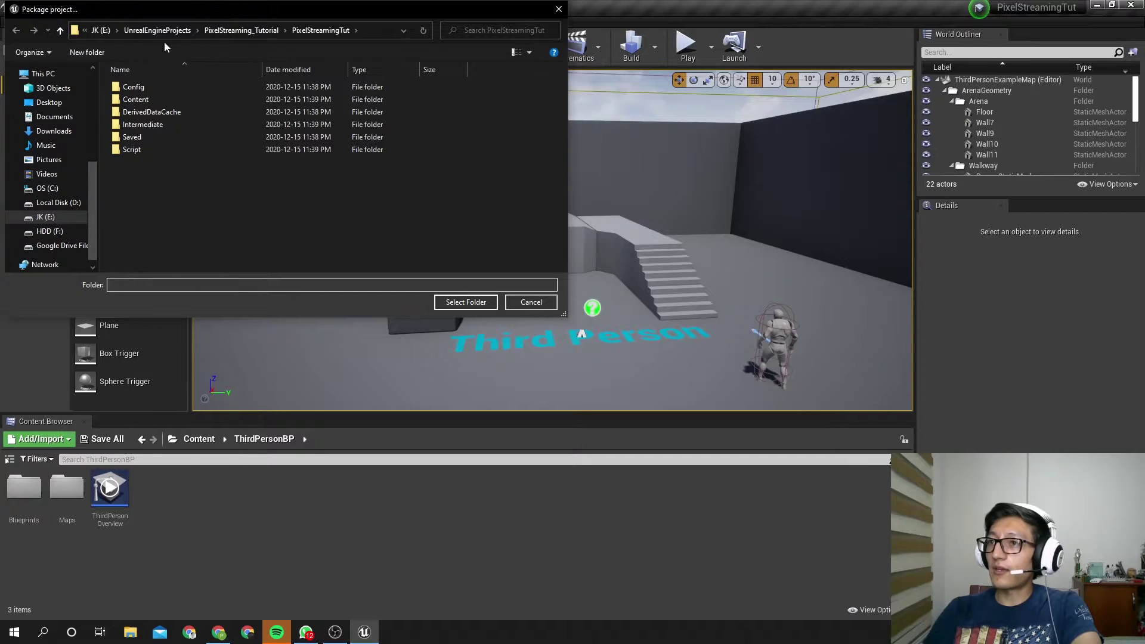
pyautogui.click(98, 29)
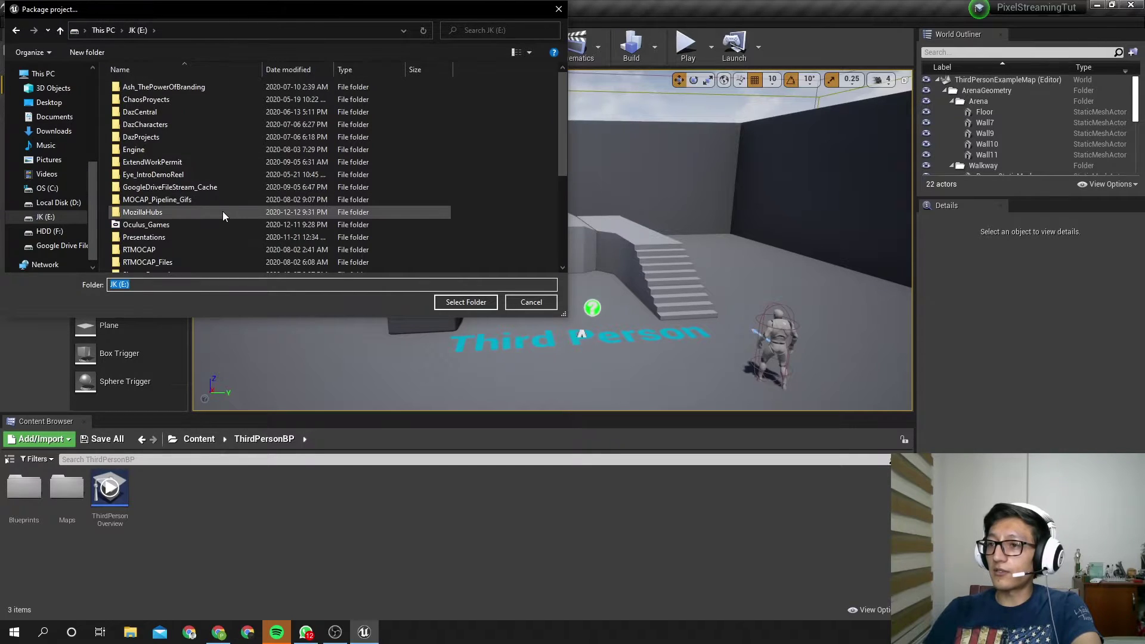
pyautogui.scroll(-3, 223, 211)
pyautogui.scroll(-1, 214, 209)
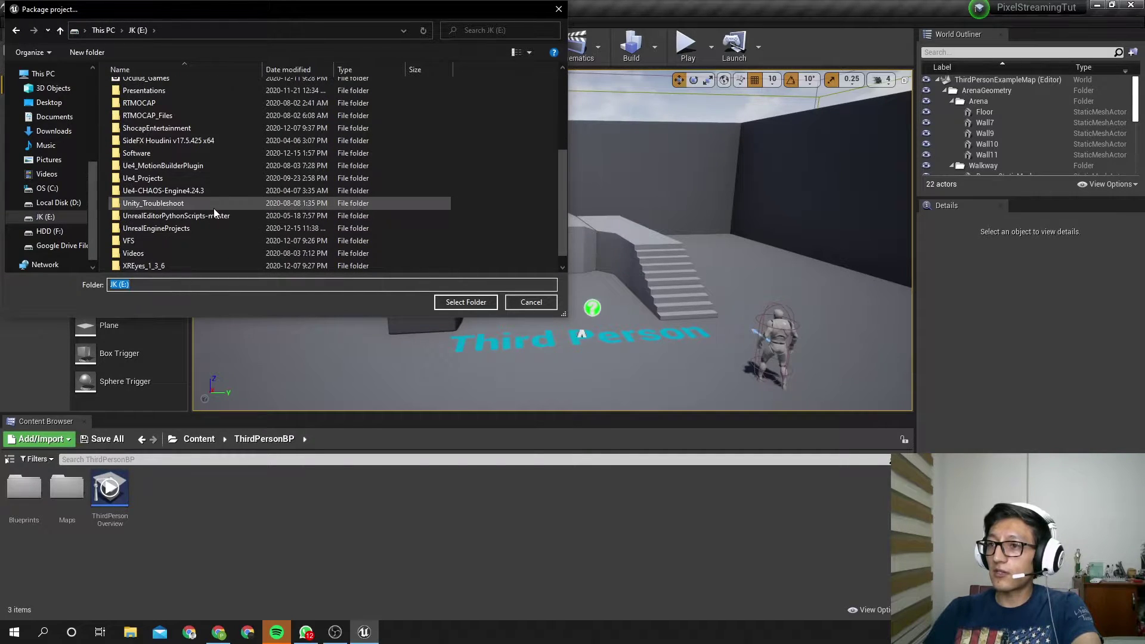
pyautogui.doubleClick(185, 230)
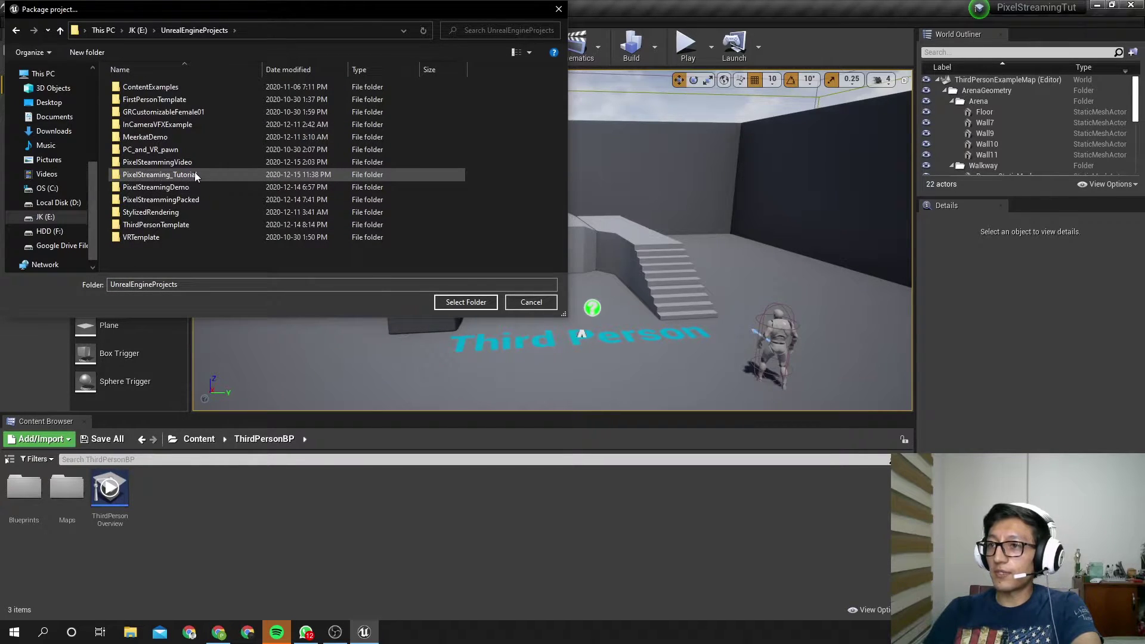
pyautogui.doubleClick(179, 175)
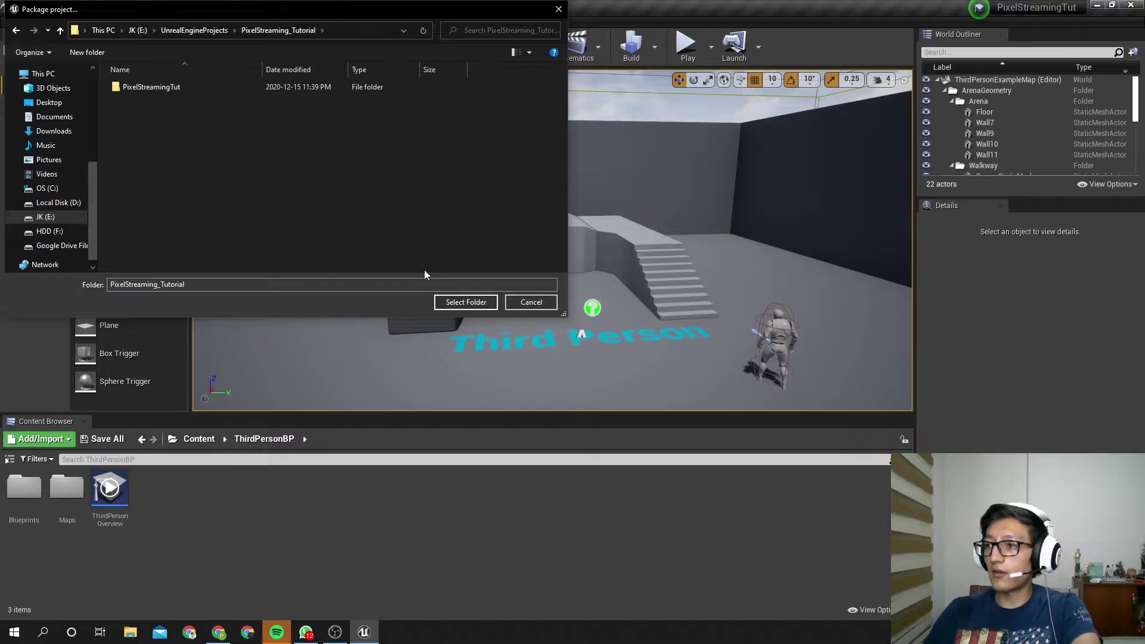
# Create a Package_V1 folder there and select it as the packaging output
pyautogui.rightClick(179, 202)
pyautogui.moveTo(242, 398)
pyautogui.click(365, 399)
pyautogui.write('Pack')
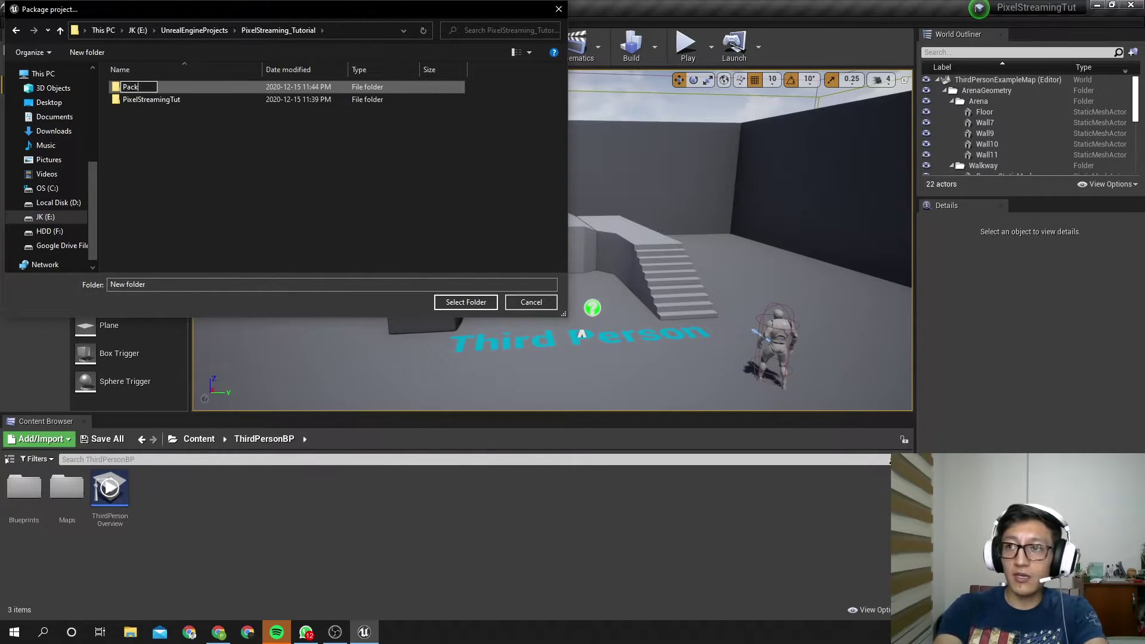
pyautogui.write('age_V1')
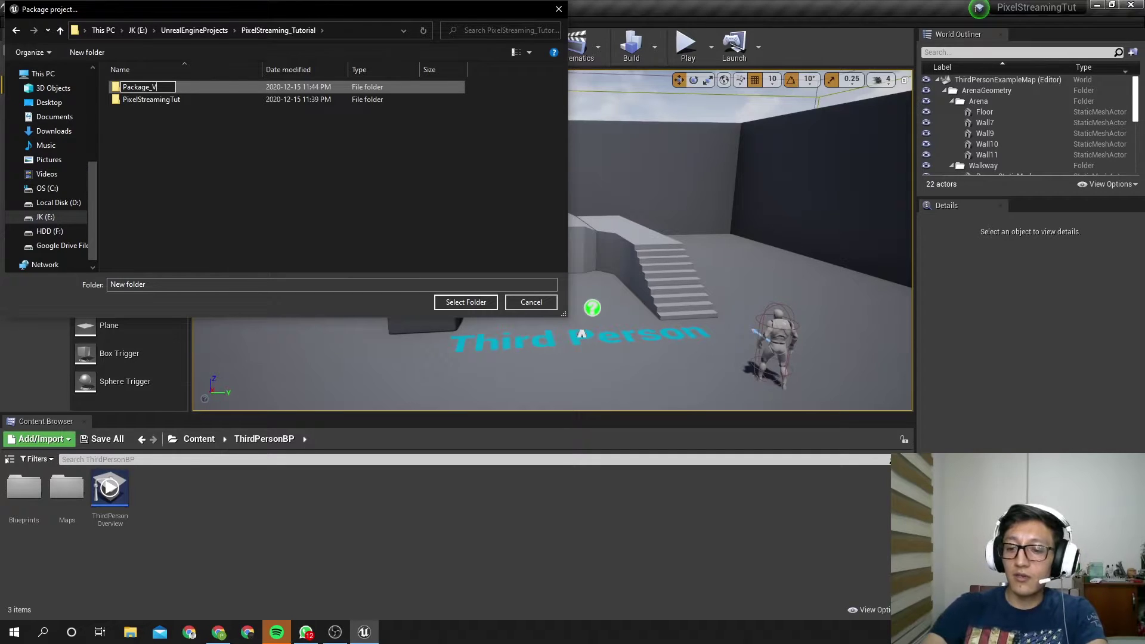
pyautogui.press('Return')
pyautogui.doubleClick(188, 88)
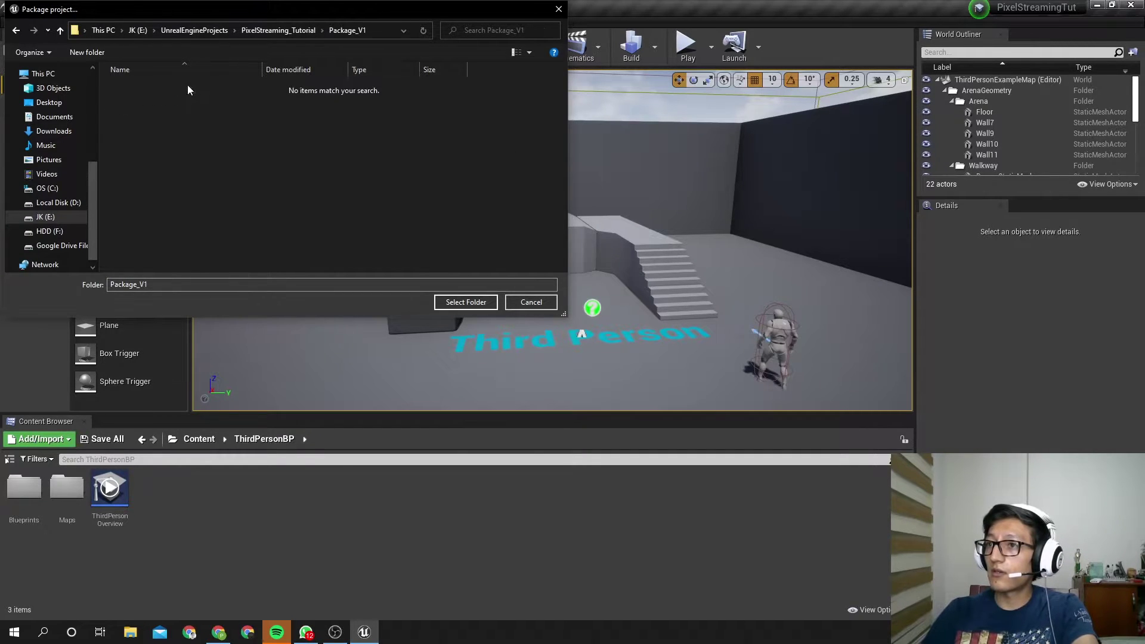
pyautogui.click(486, 302)
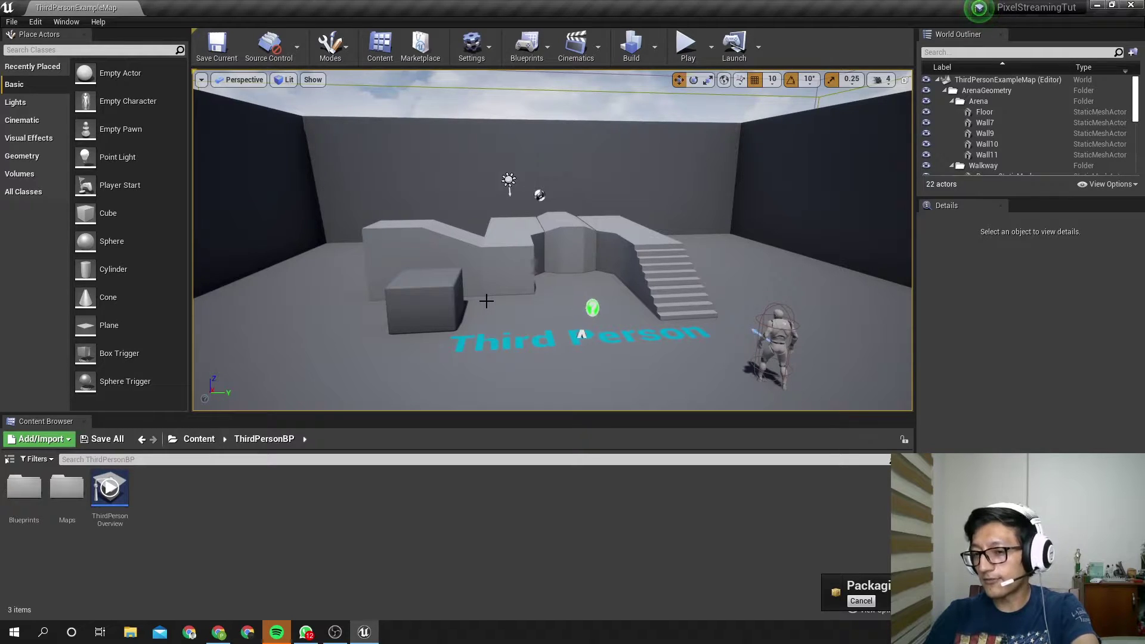
# Create a shortcut to PixelStreamingTut.exe in the WindowsNoEditor folder
pyautogui.hotkey('alt', 'Tab')
pyautogui.click(190, 294)
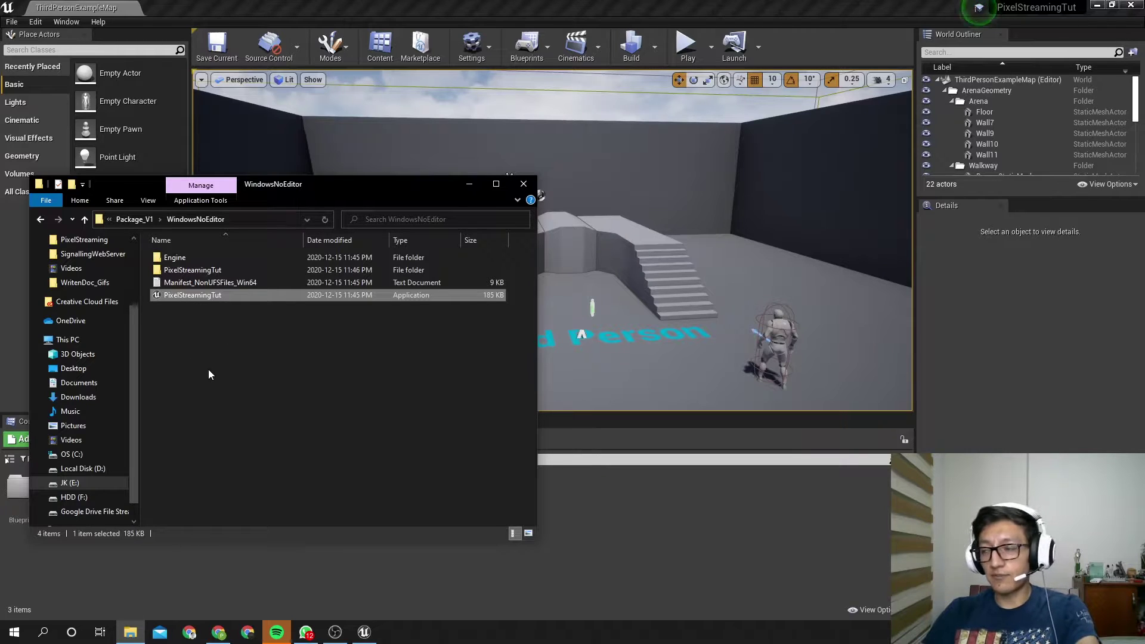
pyautogui.rightClick(178, 299)
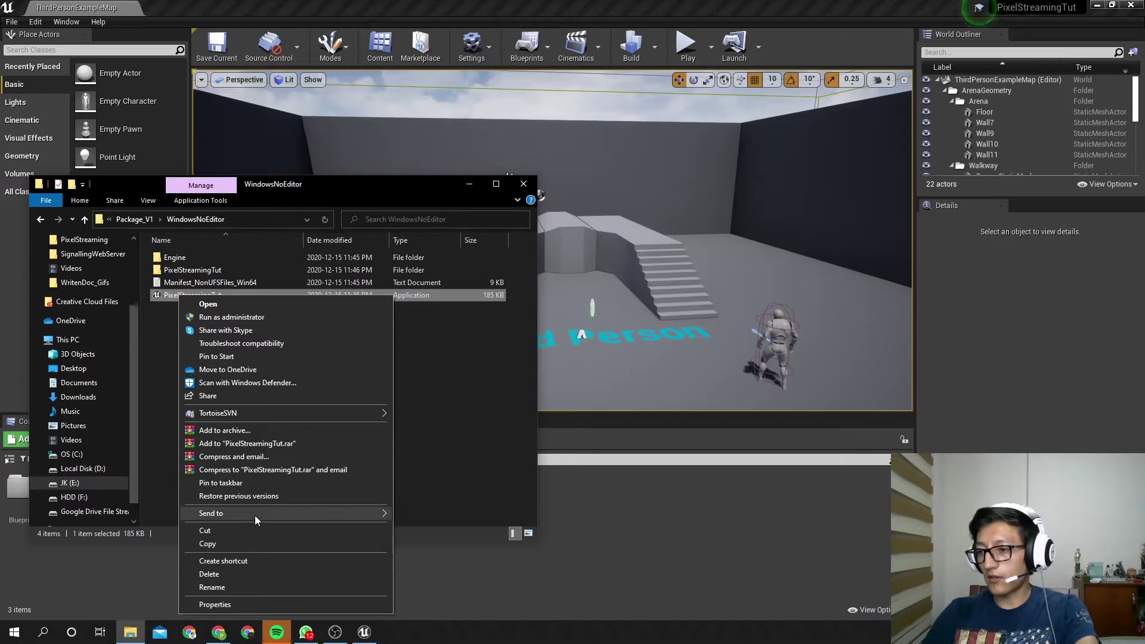
pyautogui.click(241, 560)
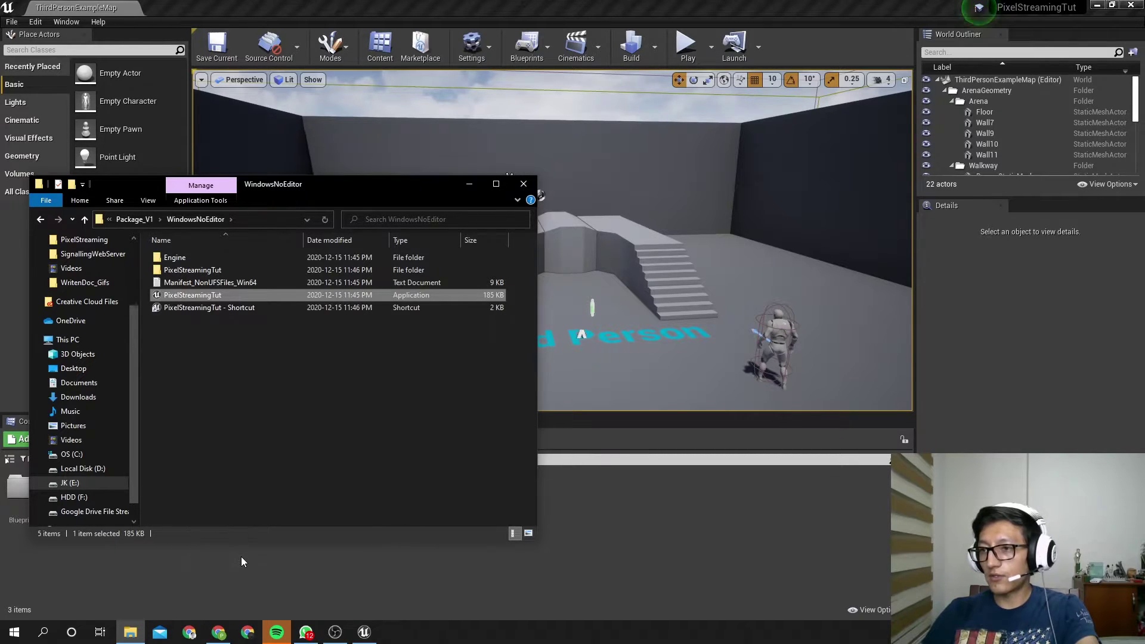
pyautogui.rightClick(245, 294)
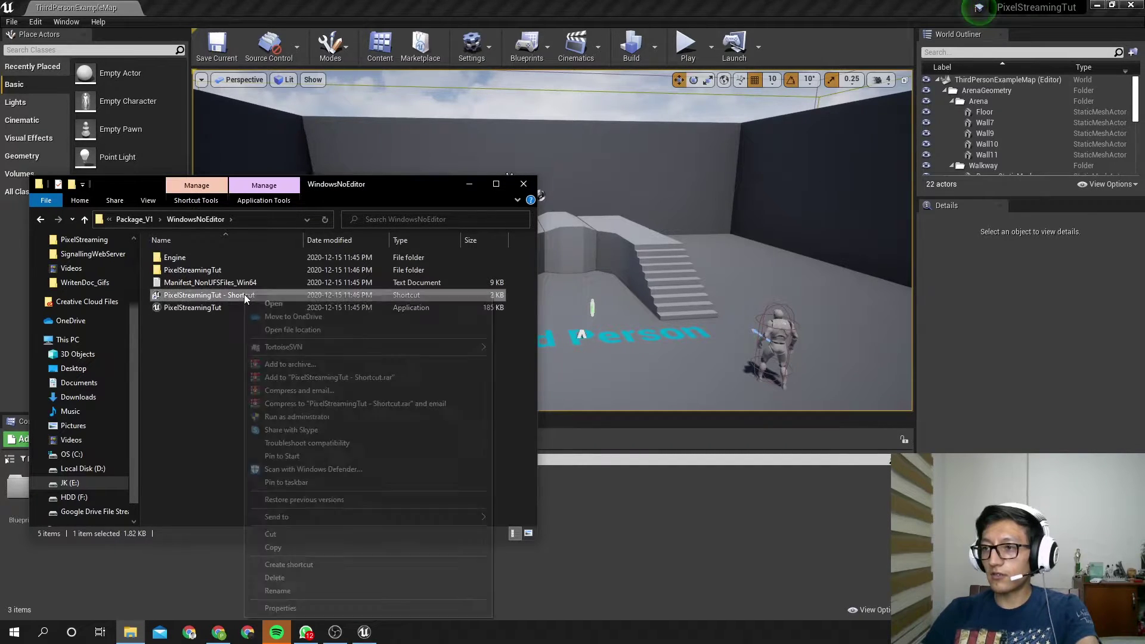
# Append -PixelStreamingIP=localhost -PixelStreamingPort=888 to the shortcut Target and apply, dismissing the error
pyautogui.click(308, 613)
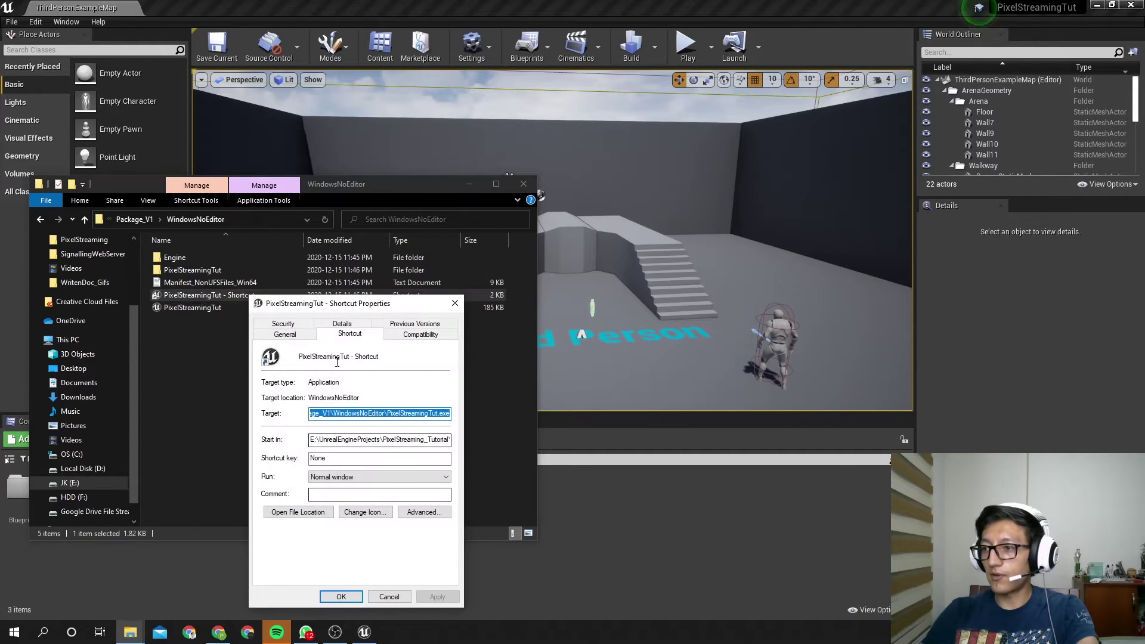
pyautogui.moveTo(342, 311); pyautogui.dragTo(346, 273)
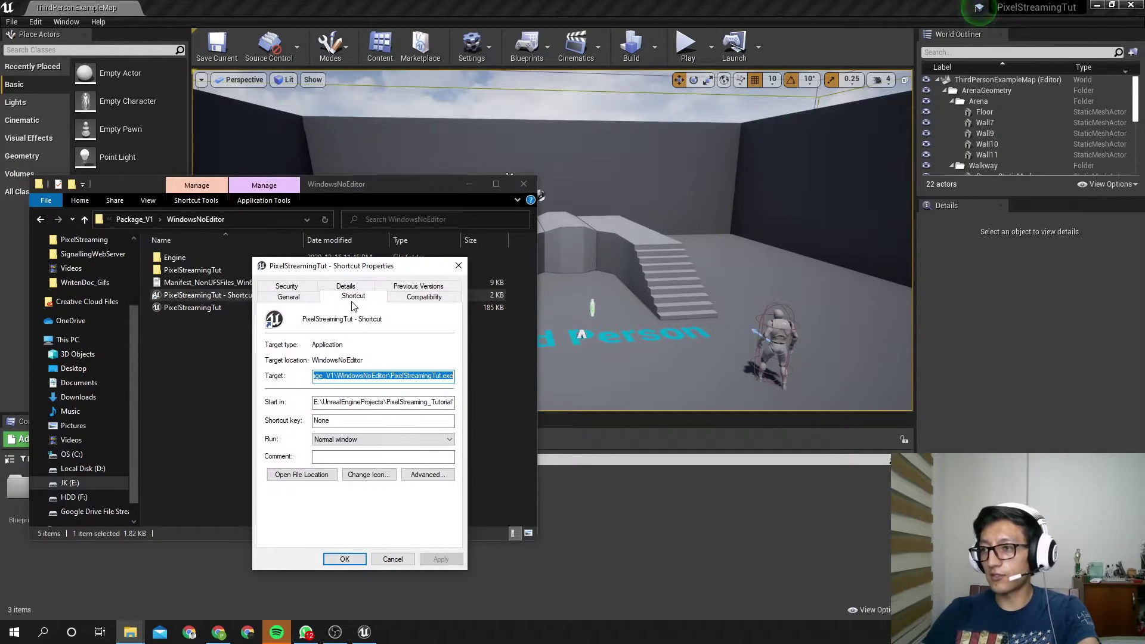
pyautogui.click(353, 375)
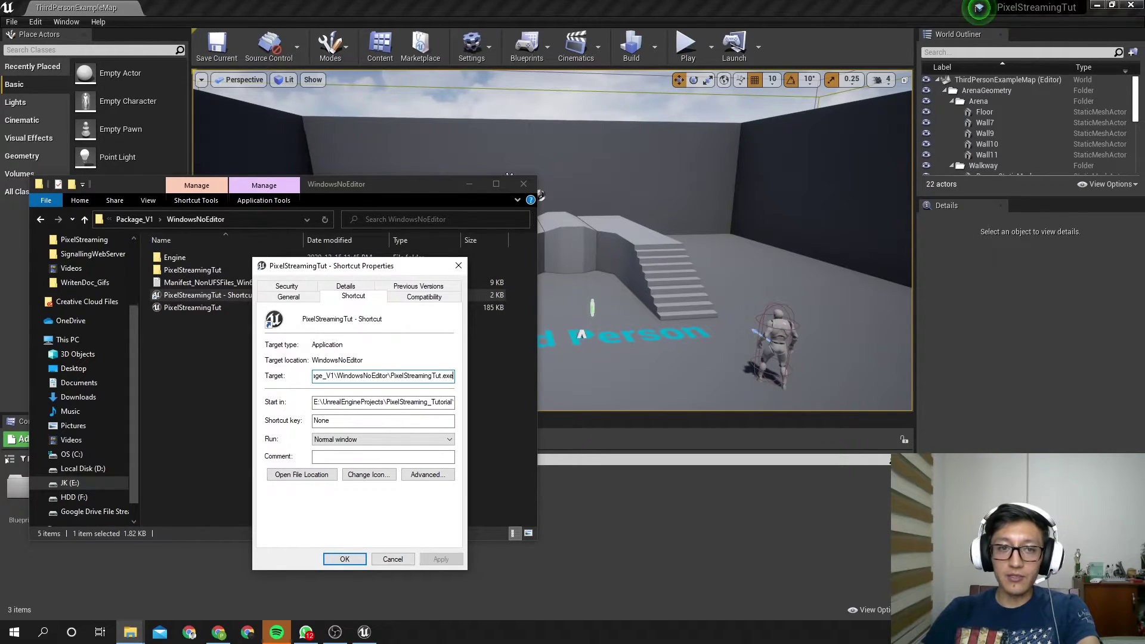
pyautogui.hotkey('alt', 'Tab')
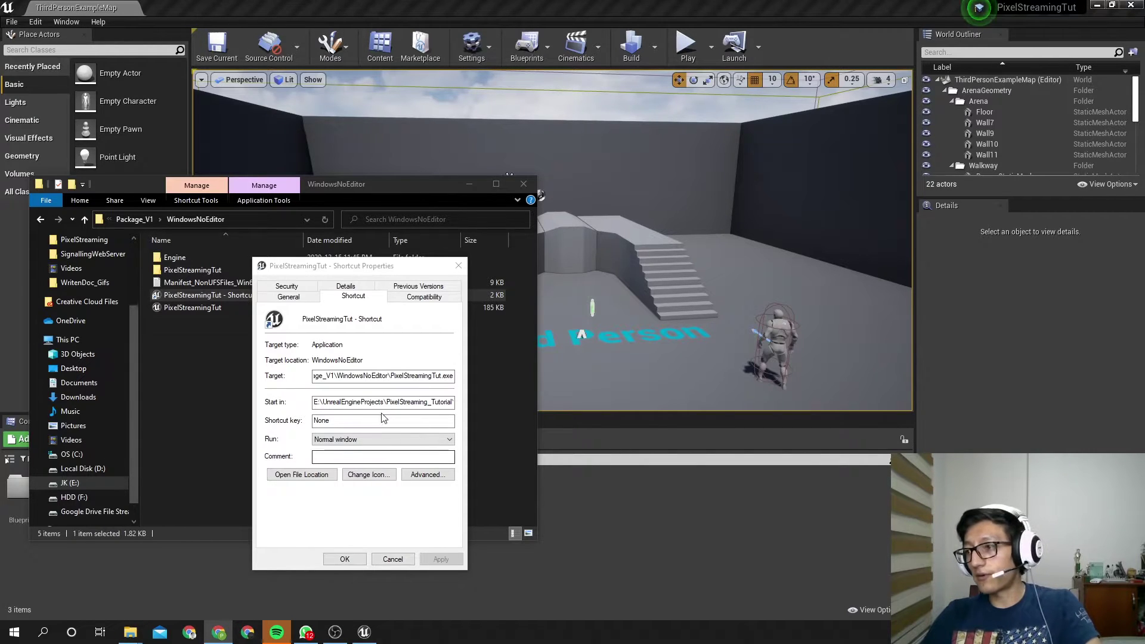
pyautogui.click(452, 380)
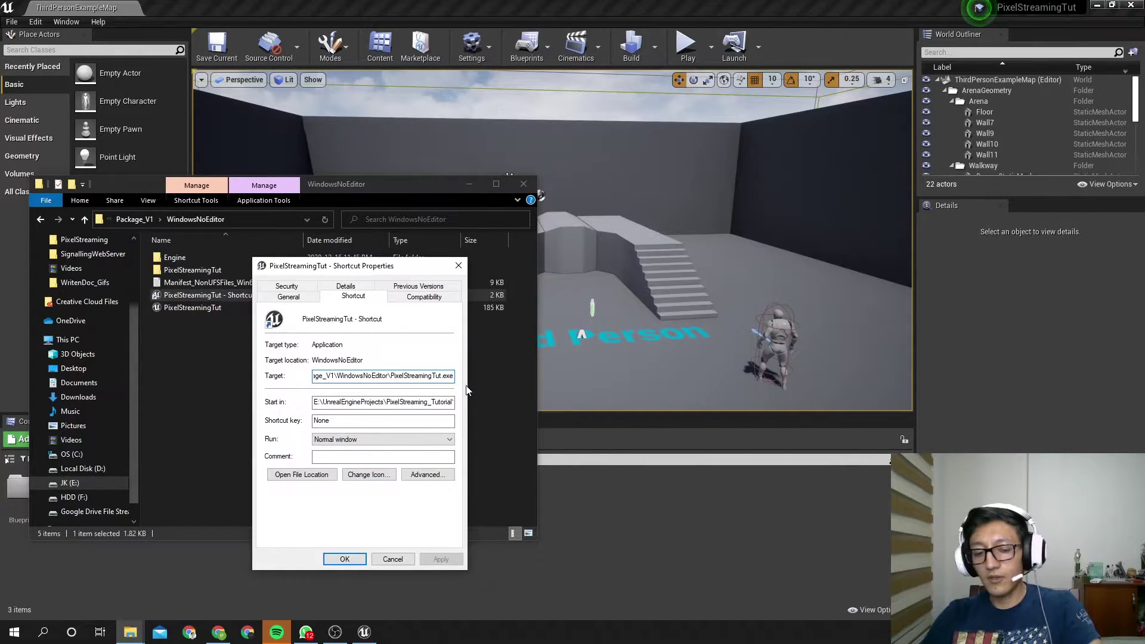
pyautogui.hotkey('ctrl', 'v')
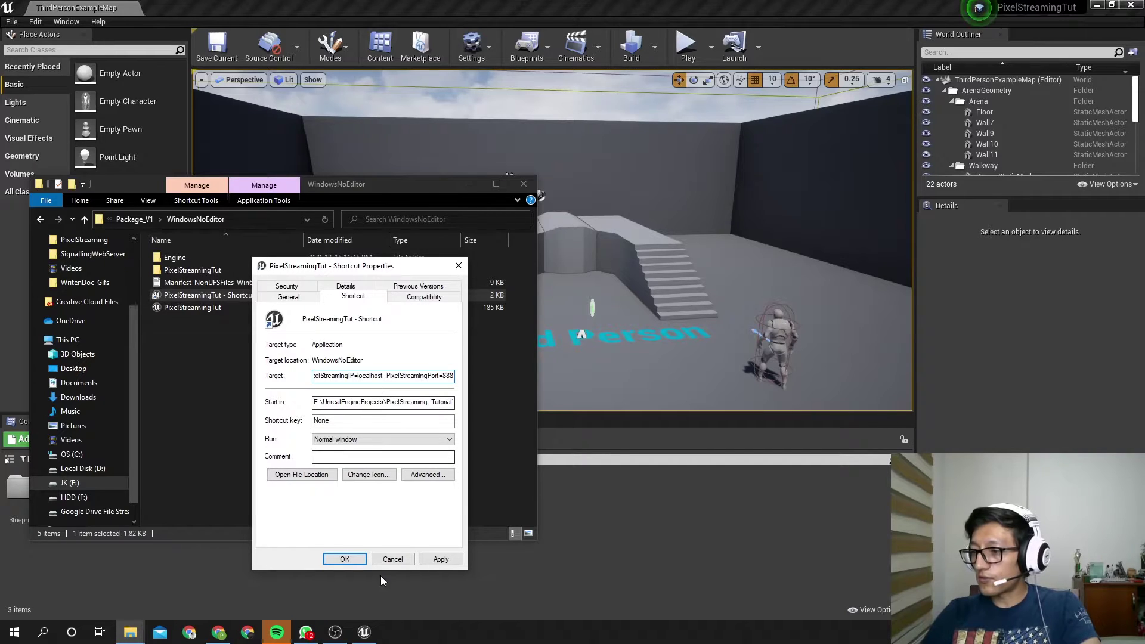
pyautogui.moveTo(428, 376); pyautogui.dragTo(469, 378)
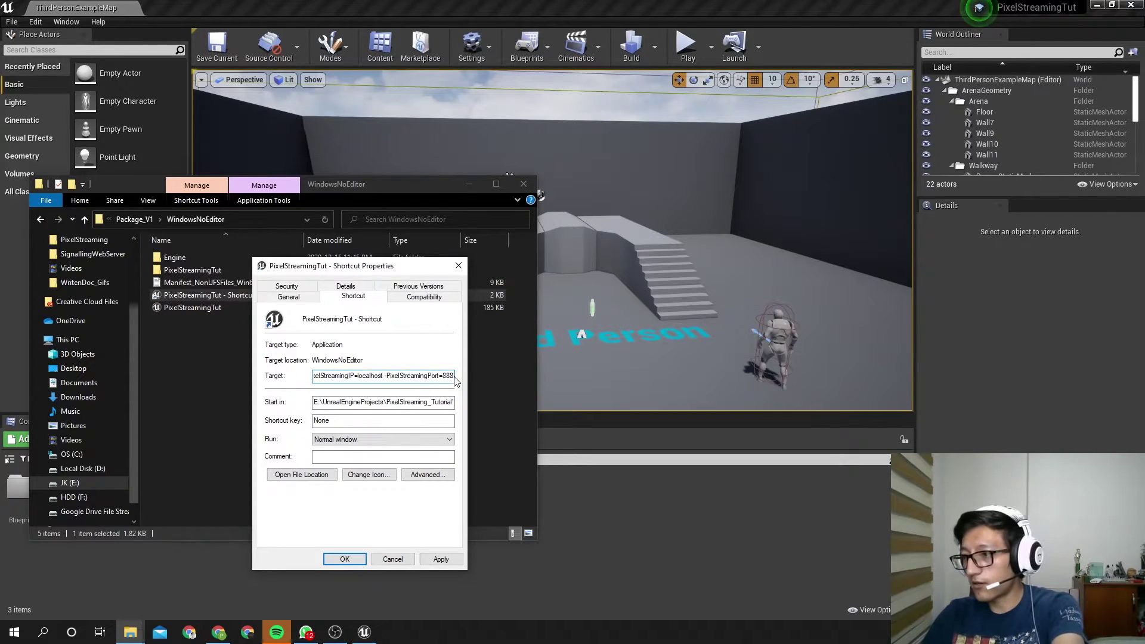
pyautogui.moveTo(442, 376); pyautogui.dragTo(469, 380)
pyautogui.click(431, 559)
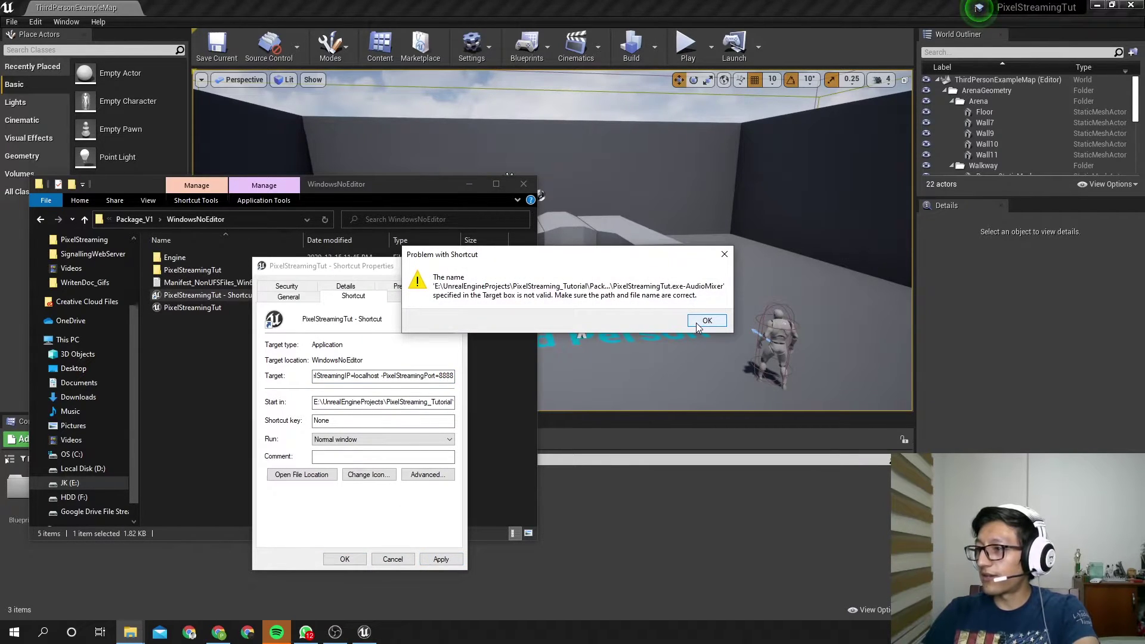
pyautogui.click(706, 321)
# Correct the shortcut's Target path, apply it, and close Properties
pyautogui.click(385, 377)
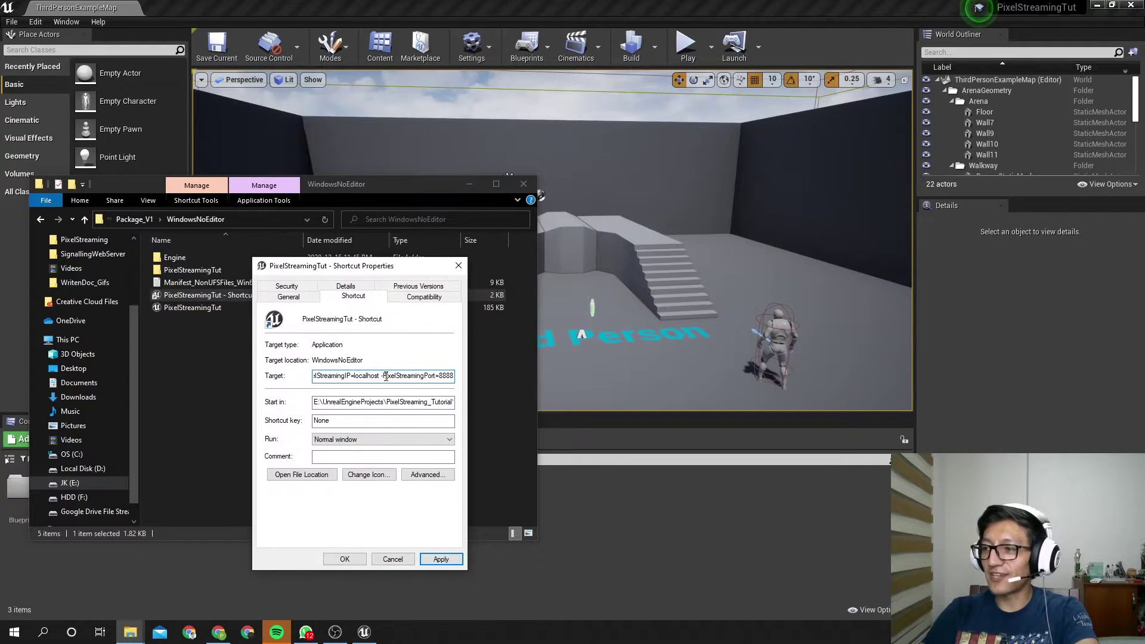
pyautogui.moveTo(355, 377); pyautogui.dragTo(435, 380)
pyautogui.click(343, 377)
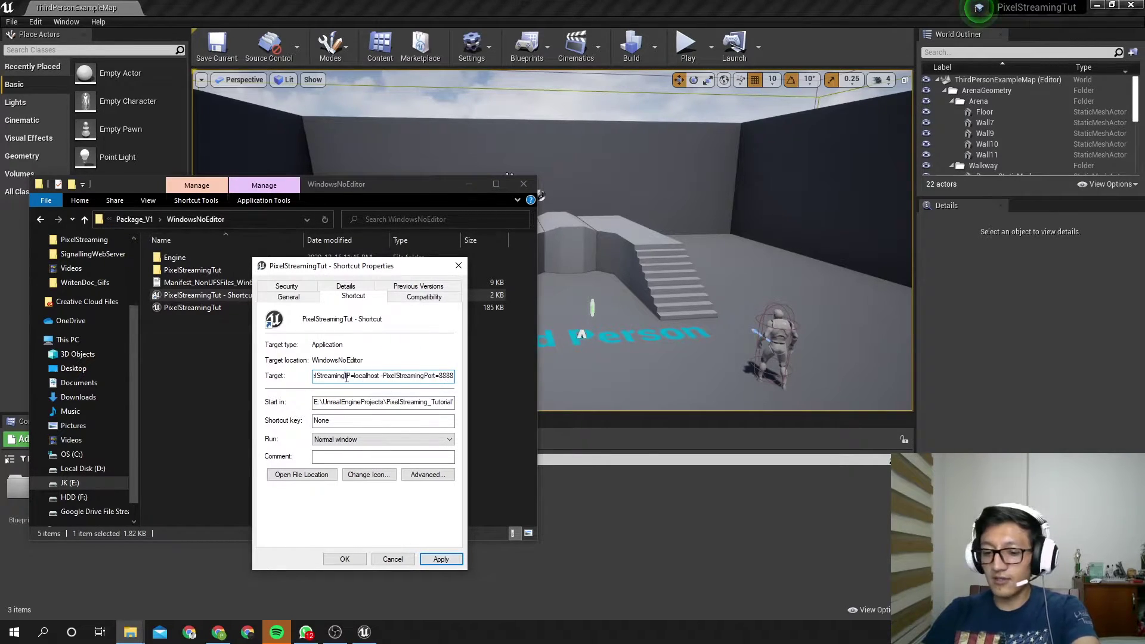
pyautogui.press('Left')
pyautogui.press('Left')
pyautogui.press('Left')
pyautogui.press('Left')
pyautogui.press('Left')
pyautogui.press('Left')
pyautogui.press('Left')
pyautogui.press('Left')
pyautogui.press('Left')
pyautogui.press('Left')
pyautogui.press('Left')
pyautogui.press('Left')
pyautogui.press('Left')
pyautogui.press('Left')
pyautogui.press('Left')
pyautogui.press('Left')
pyautogui.press('Left')
pyautogui.press('Left')
pyautogui.press('Left')
pyautogui.press('Left')
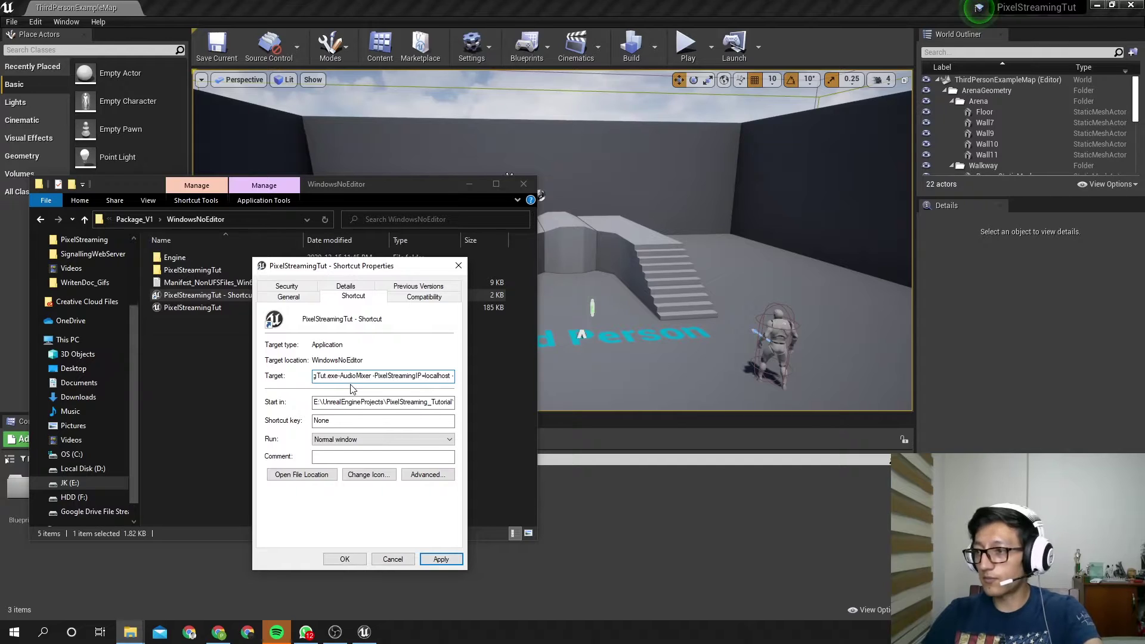
pyautogui.click(441, 559)
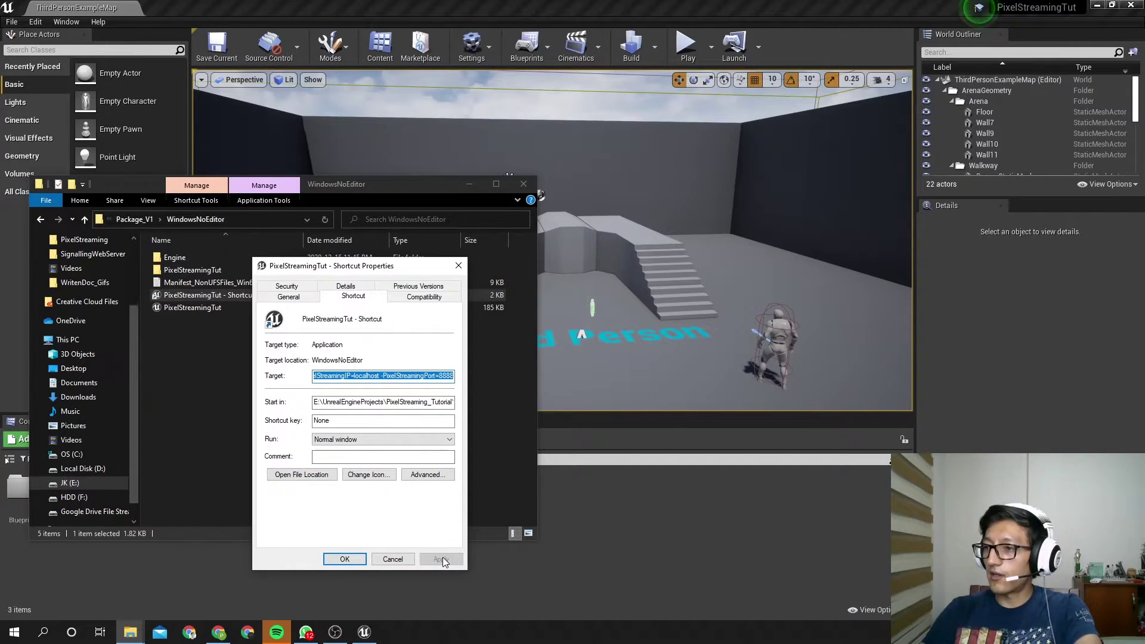
pyautogui.click(345, 559)
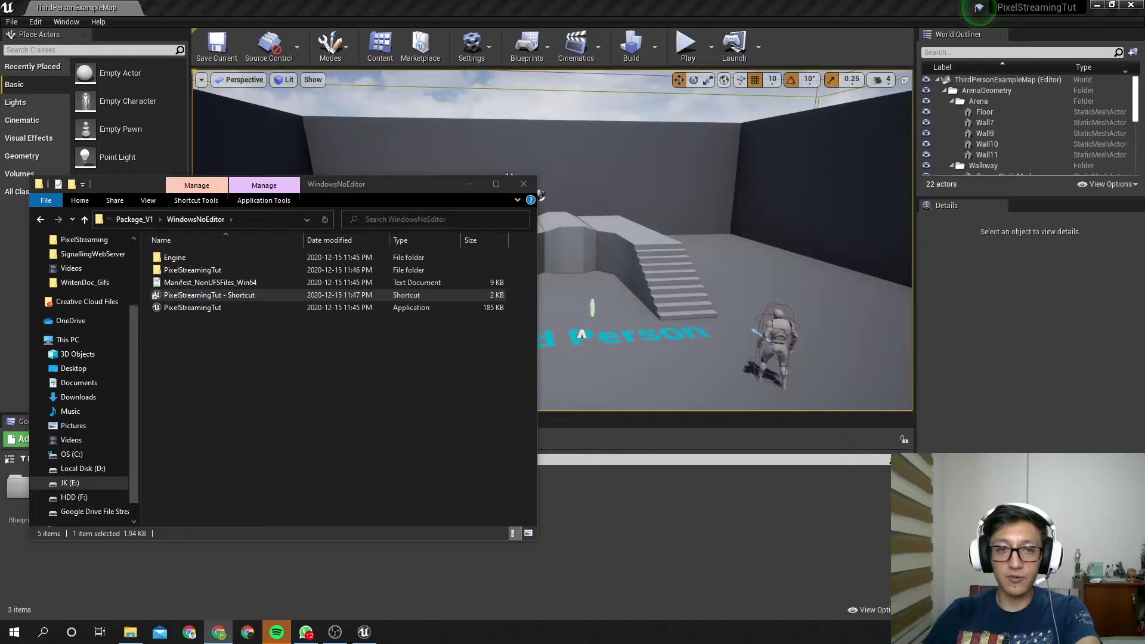
# Change the port to 8888 and append -RenderOffScreen to the shortcut Target, then save
pyautogui.rightClick(200, 295)
pyautogui.click(271, 604)
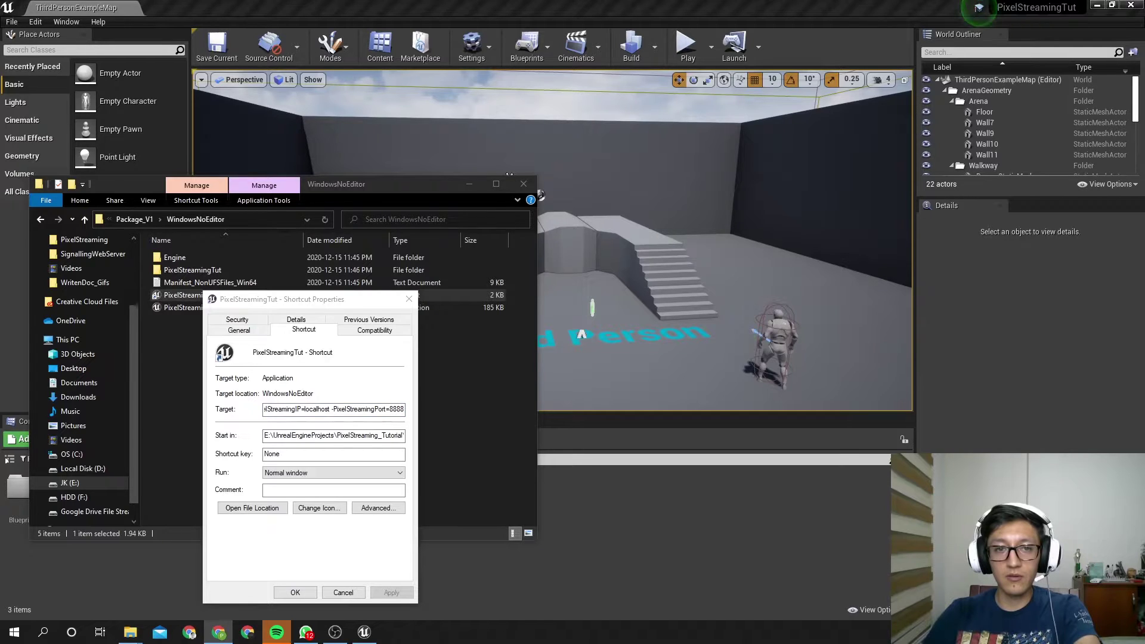
pyautogui.click(402, 409)
pyautogui.write('8')
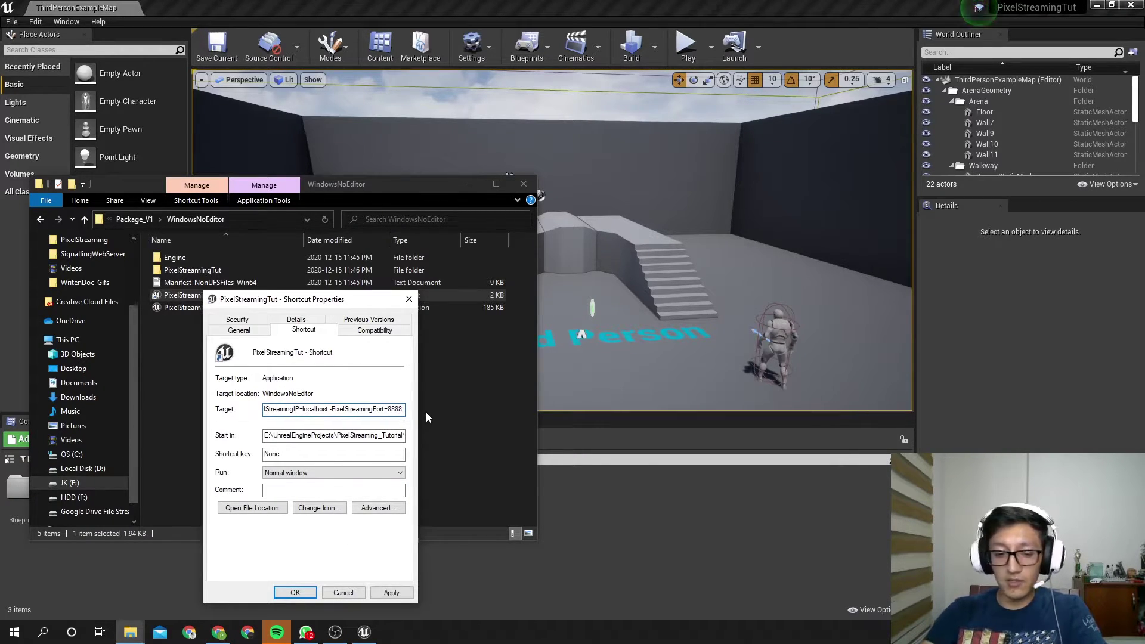
pyautogui.write('-RenderOfScreen')
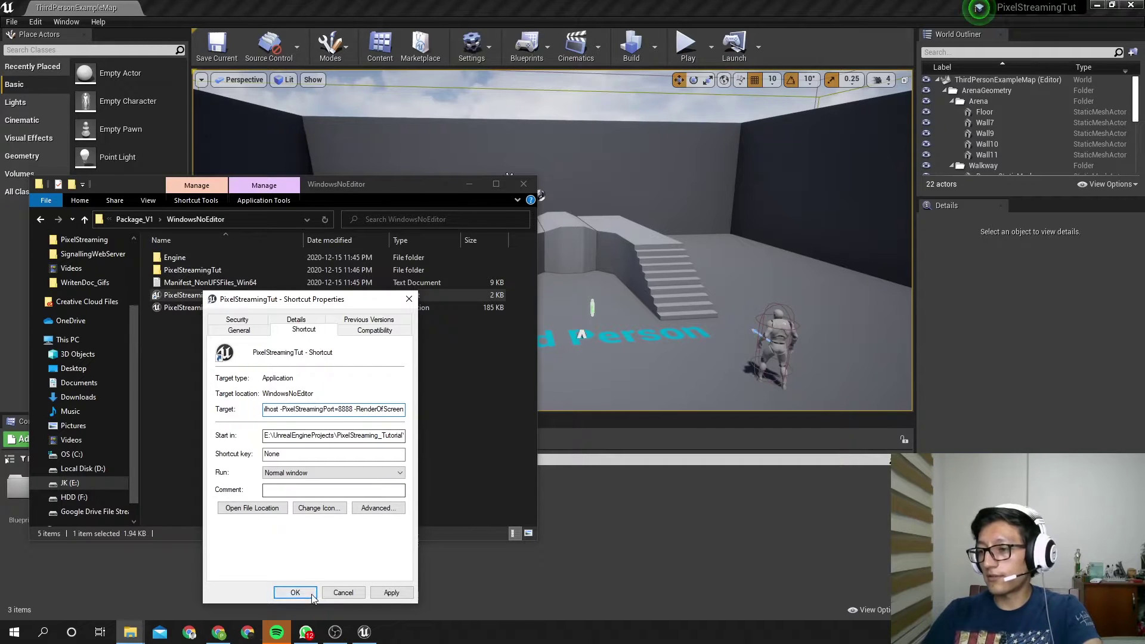
pyautogui.click(391, 592)
pyautogui.click(296, 592)
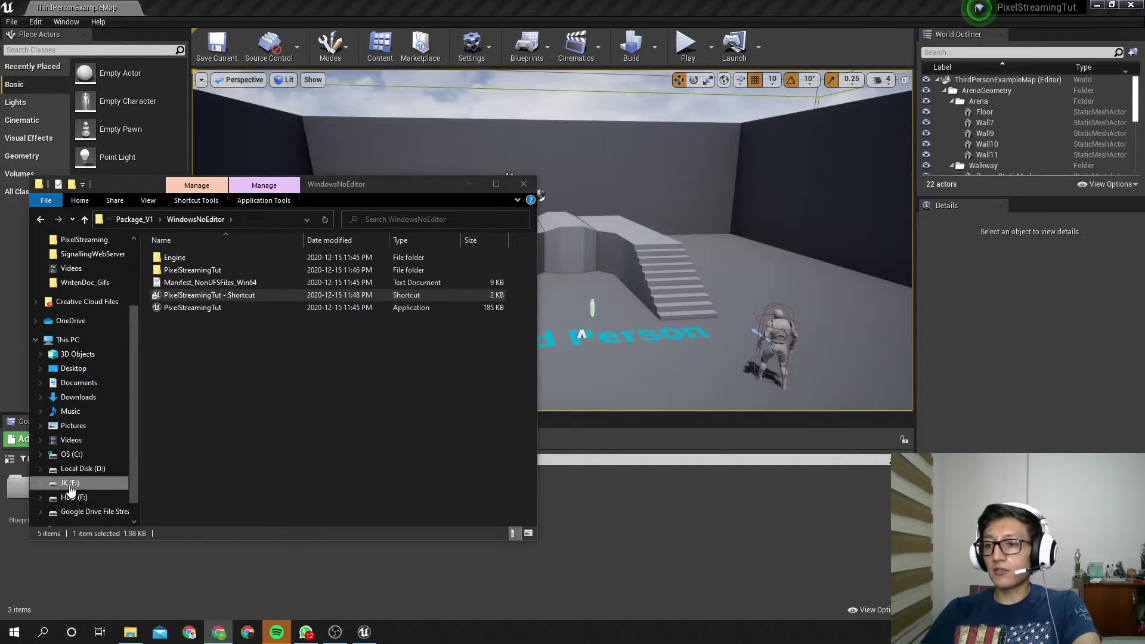
pyautogui.click(103, 484)
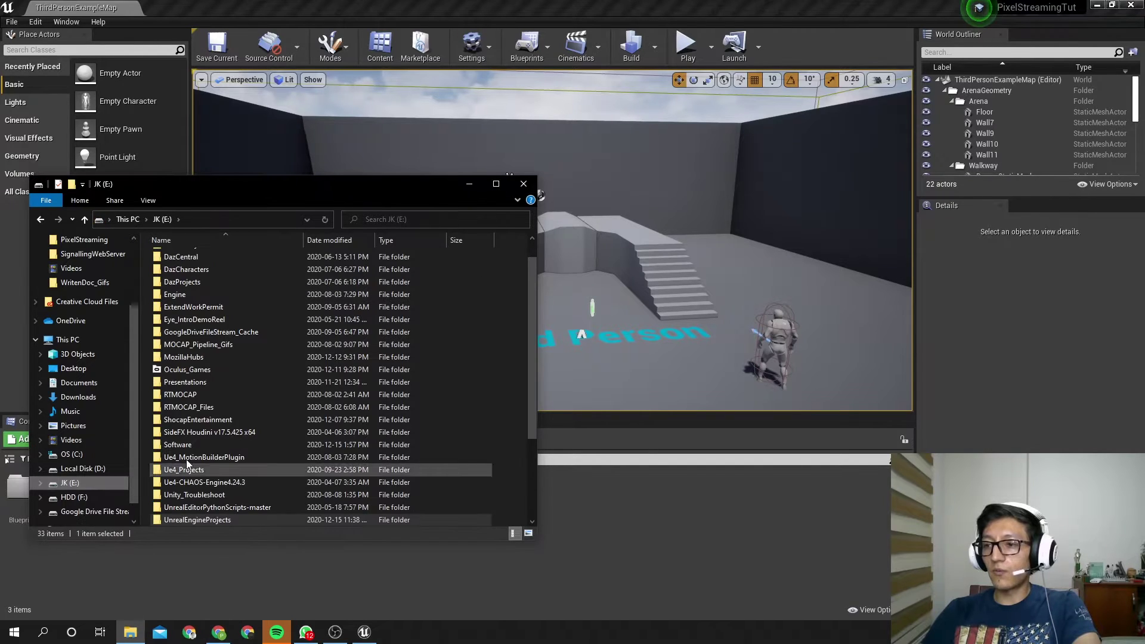
pyautogui.scroll(-2, 240, 450)
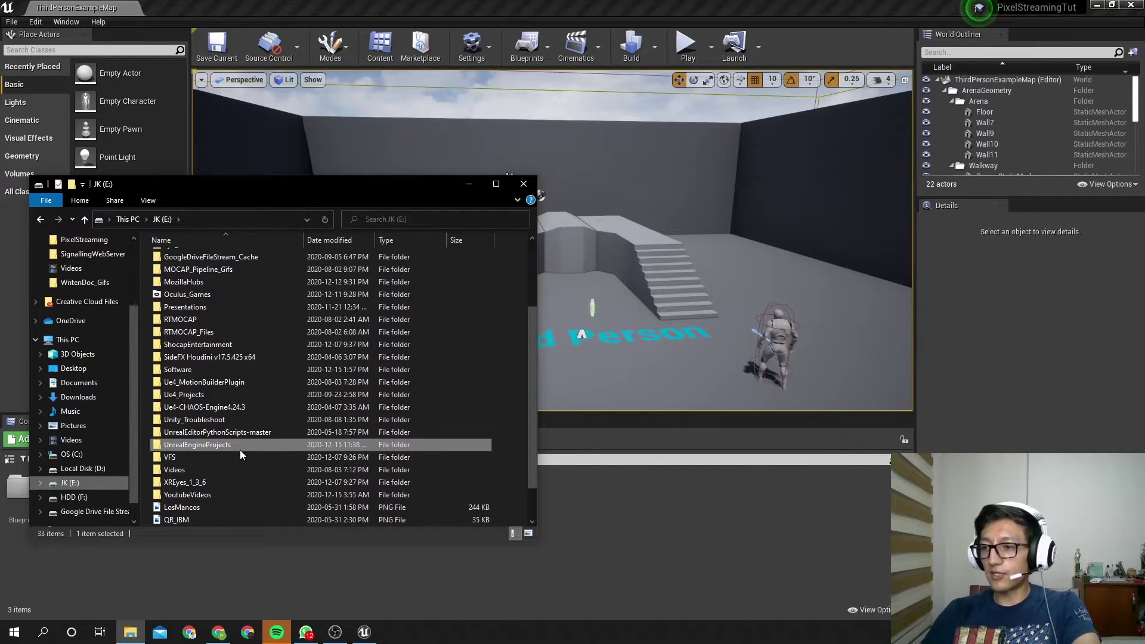
pyautogui.doubleClick(198, 369)
pyautogui.scroll(-3, 201, 374)
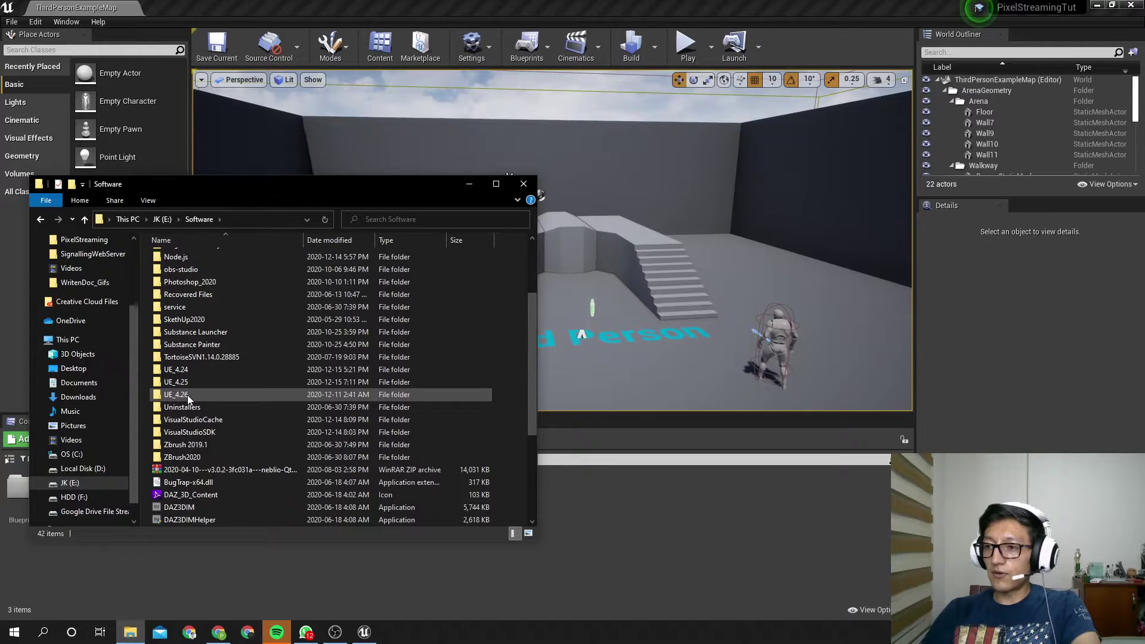
pyautogui.doubleClick(187, 395)
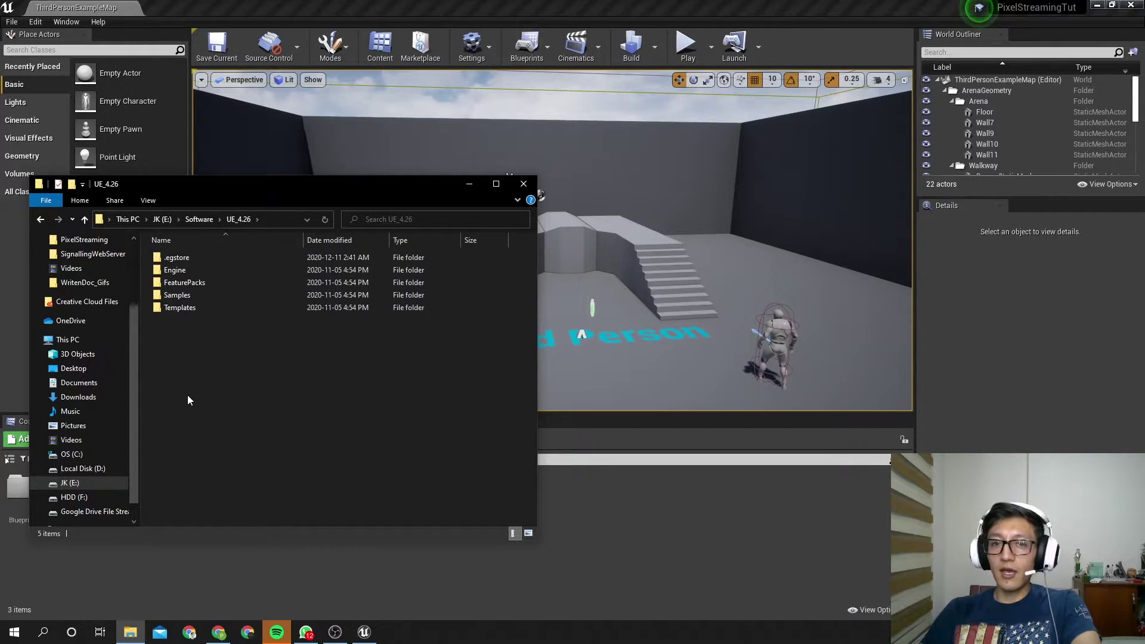
pyautogui.doubleClick(186, 270)
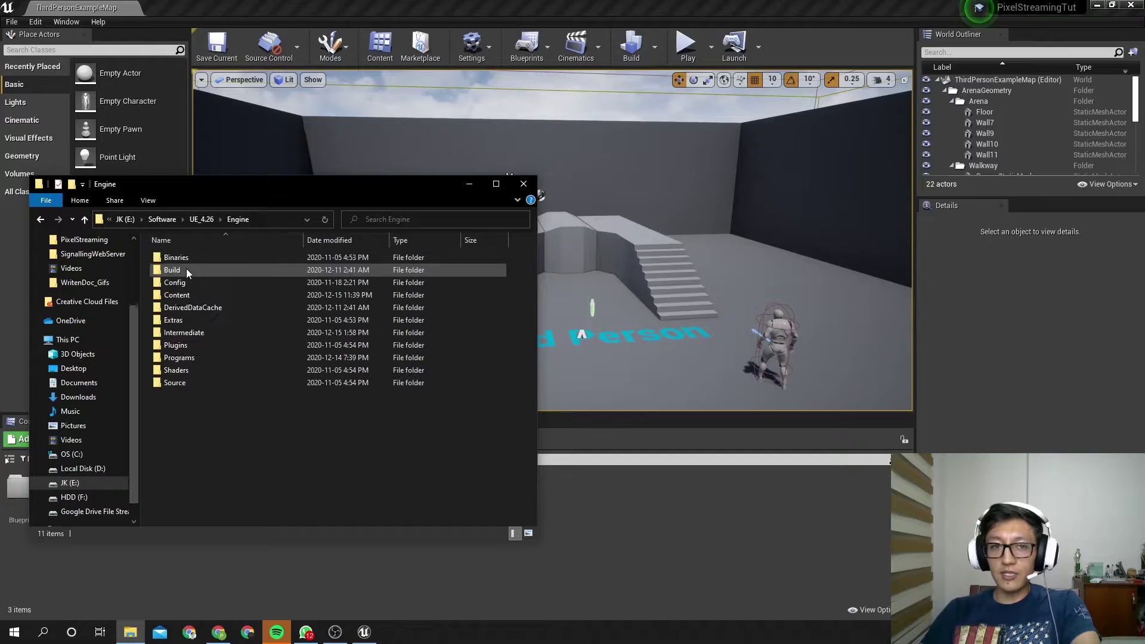
pyautogui.click(180, 382)
pyautogui.doubleClick(181, 381)
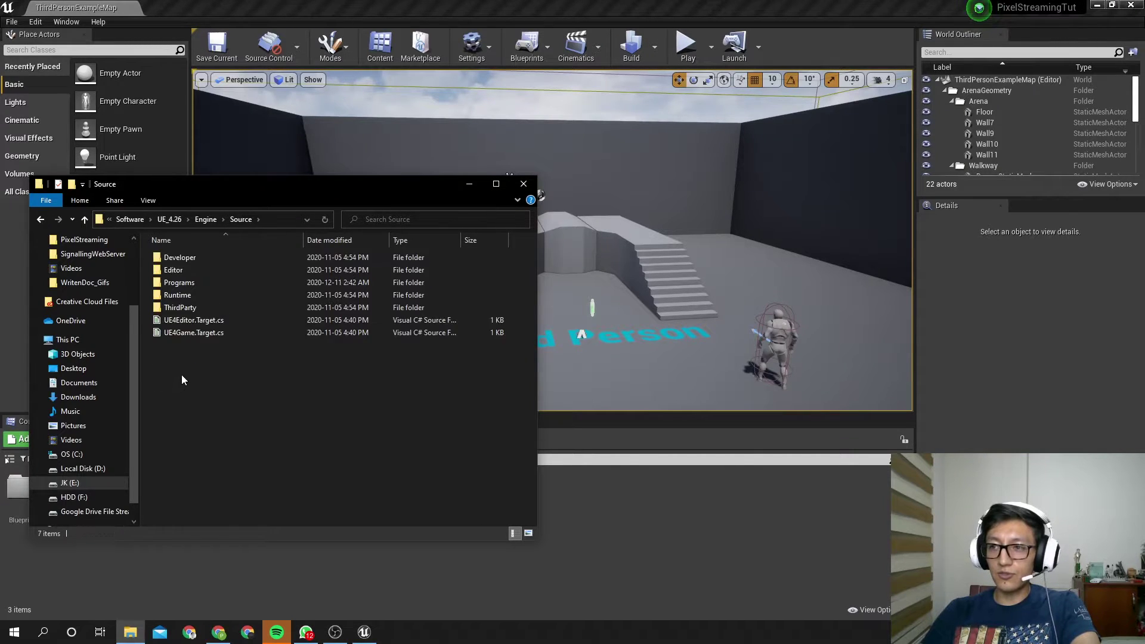
pyautogui.click(191, 285)
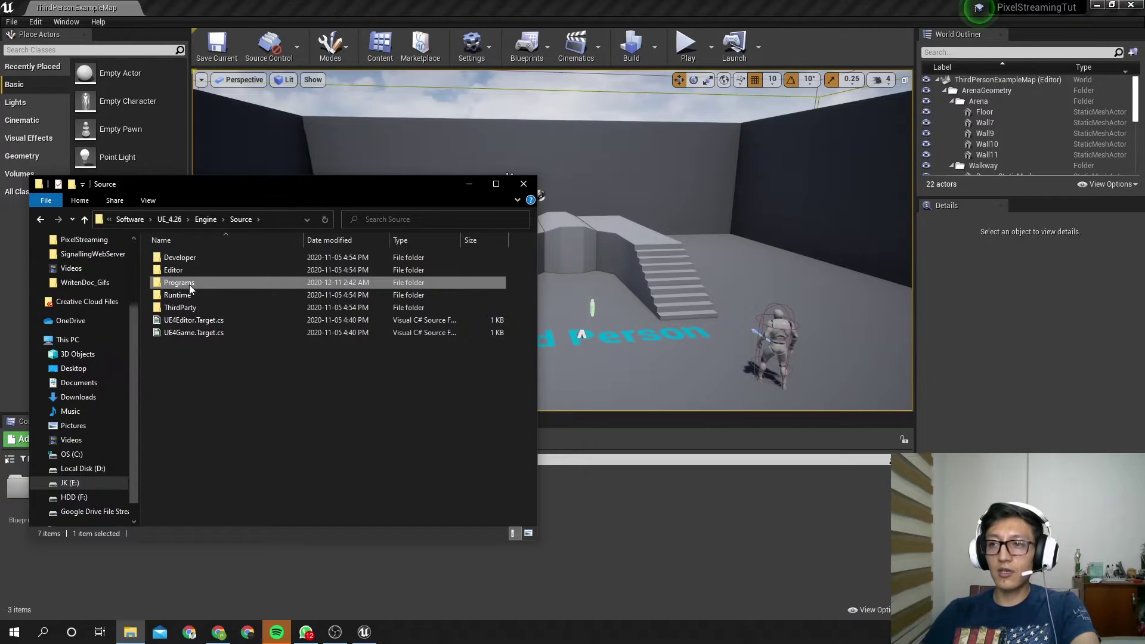
pyautogui.doubleClick(235, 287)
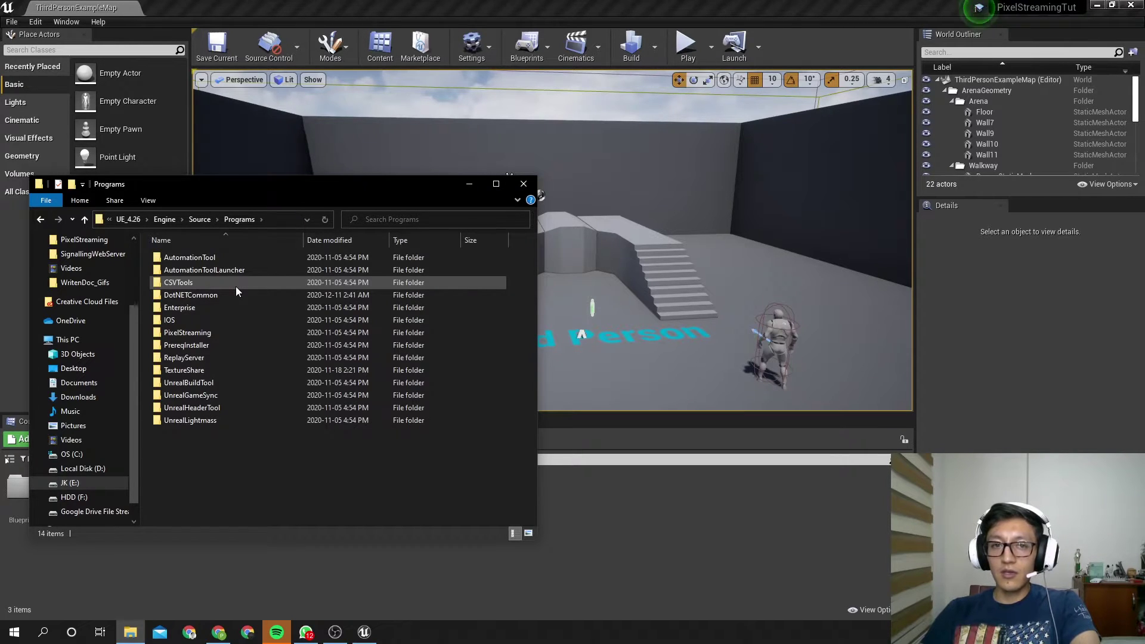
pyautogui.click(218, 332)
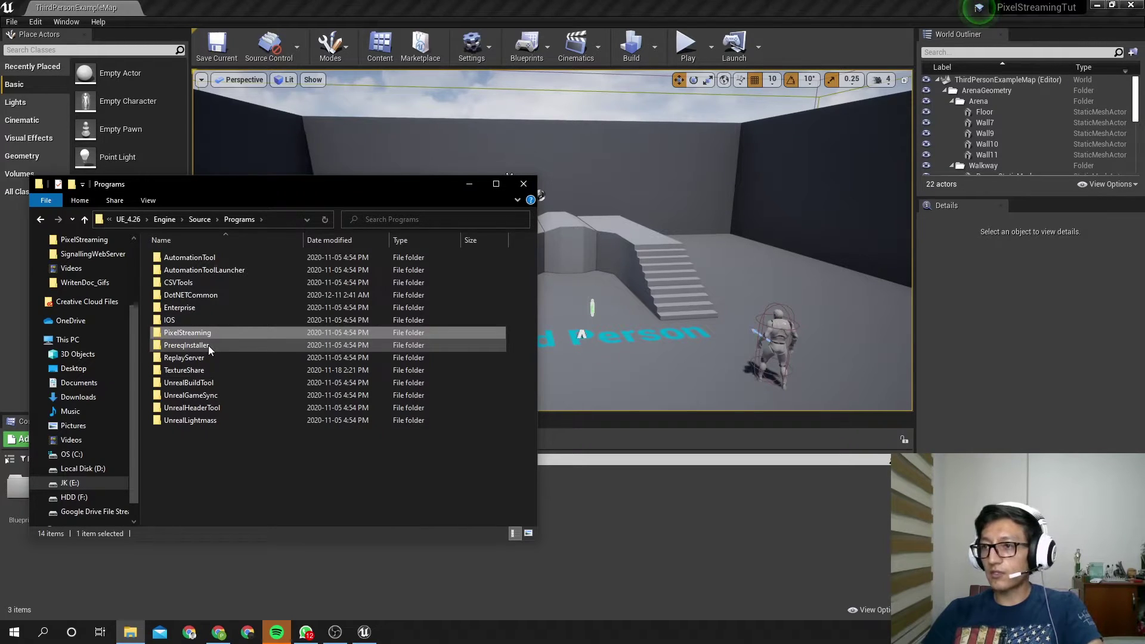
pyautogui.click(75, 472)
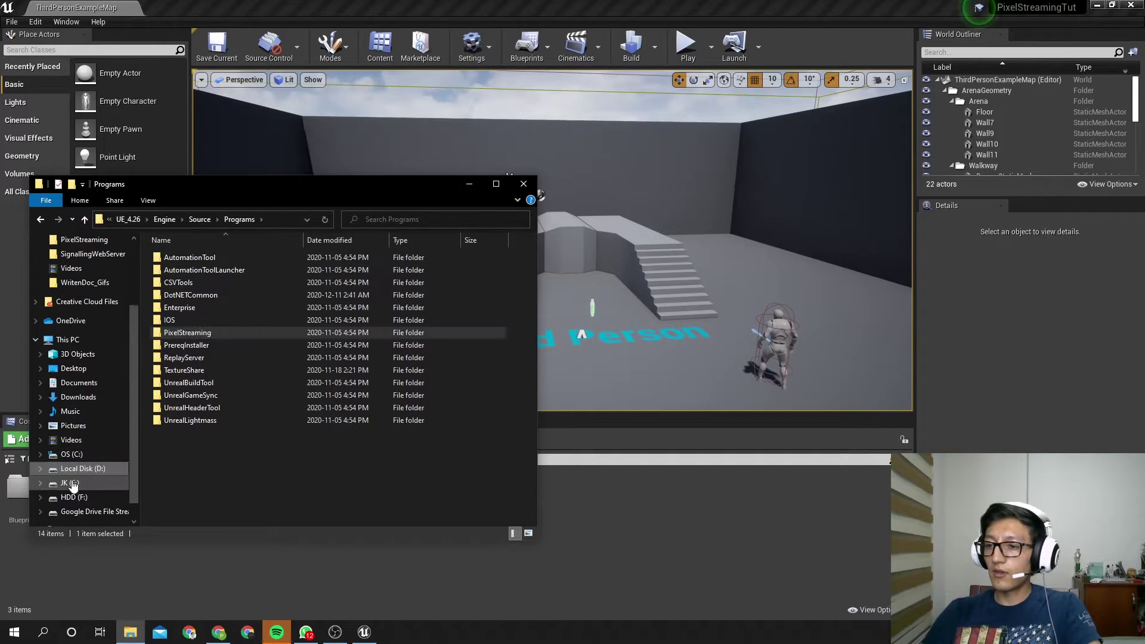
pyautogui.click(656, 328)
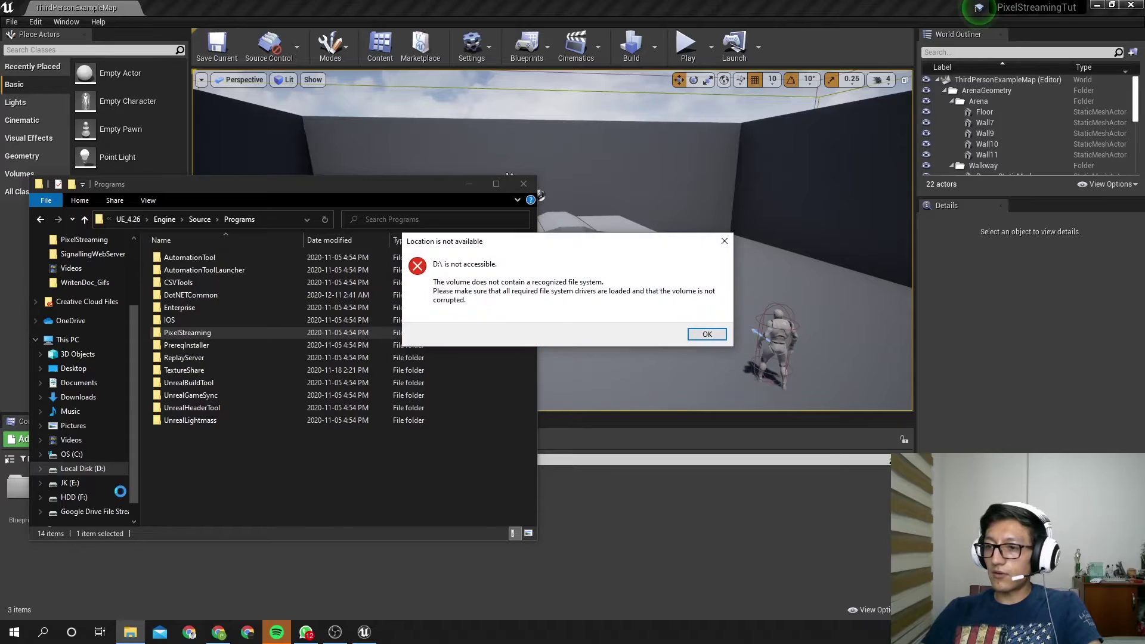
pyautogui.click(699, 333)
pyautogui.click(70, 483)
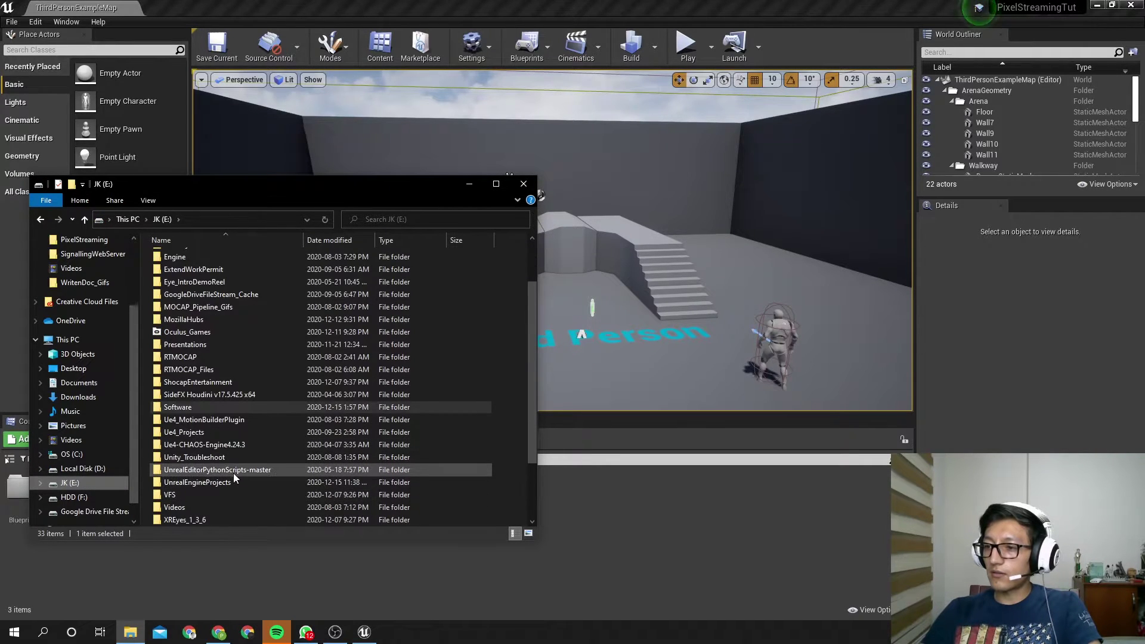
pyautogui.scroll(-1, 234, 475)
pyautogui.doubleClick(231, 446)
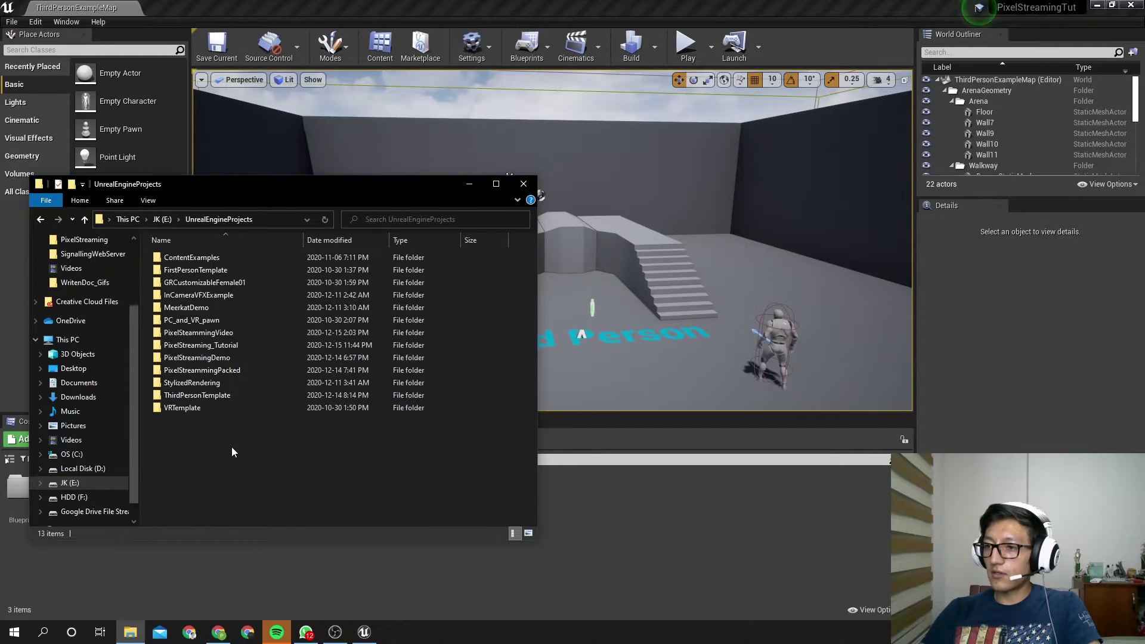
pyautogui.doubleClick(247, 346)
pyautogui.doubleClick(218, 259)
pyautogui.doubleClick(218, 259)
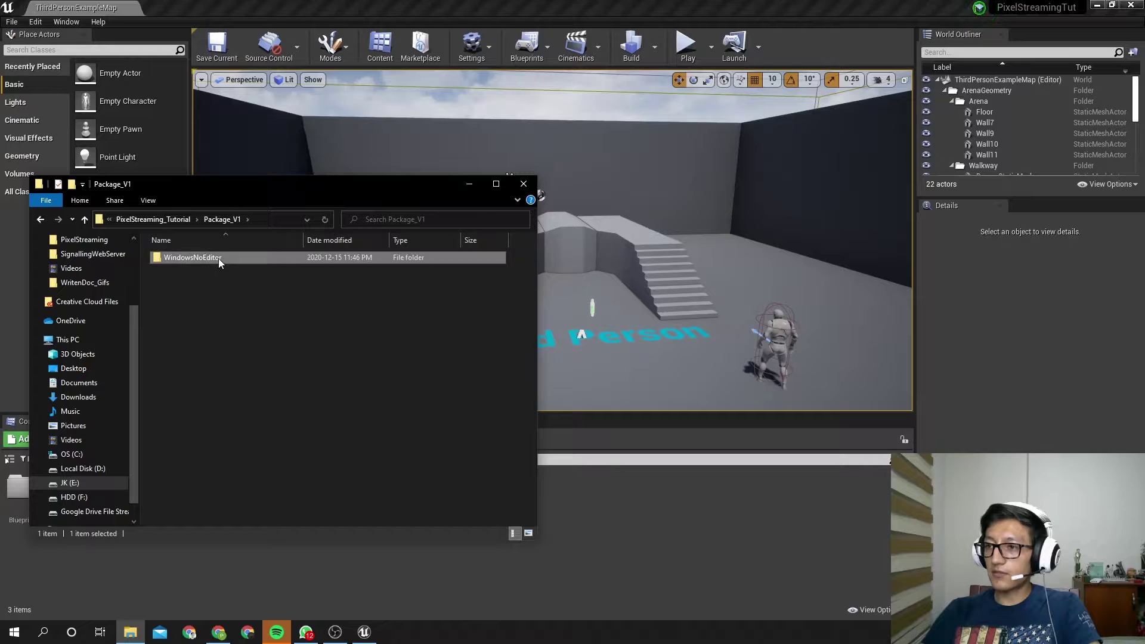
# Paste the PixelStreaming folder into the build and open SignallingWebServer
pyautogui.rightClick(213, 360)
pyautogui.click(254, 435)
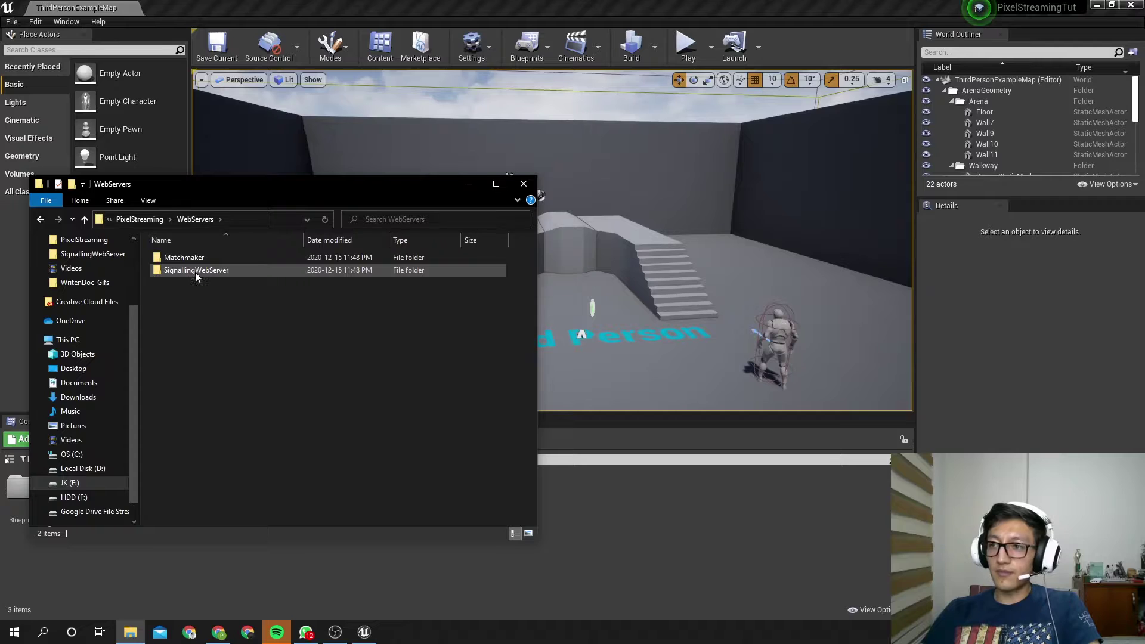
pyautogui.doubleClick(199, 270)
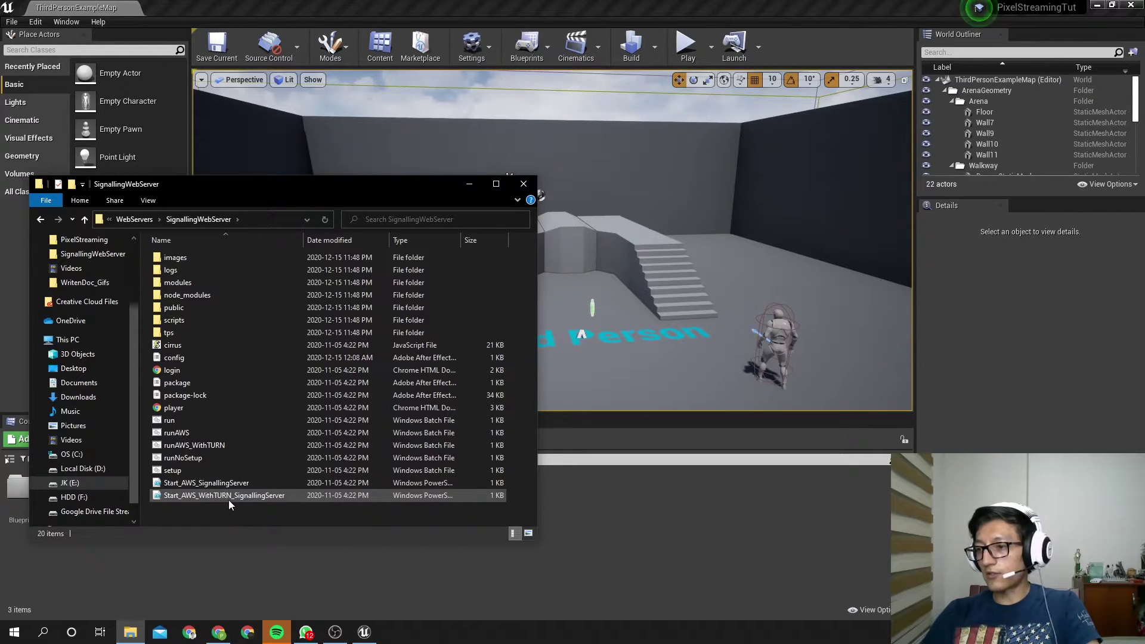
# Duplicate Start_AWS_WithTURN_SignallingServer and rename the copy with a '_backup' suffix
pyautogui.rightClick(259, 498)
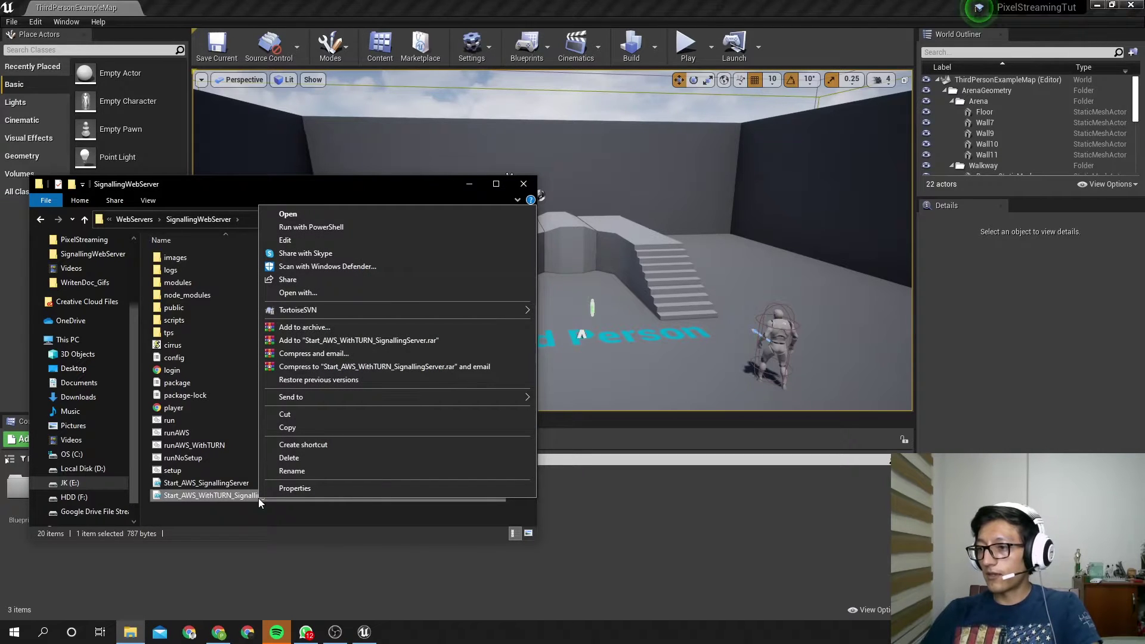
pyautogui.click(286, 428)
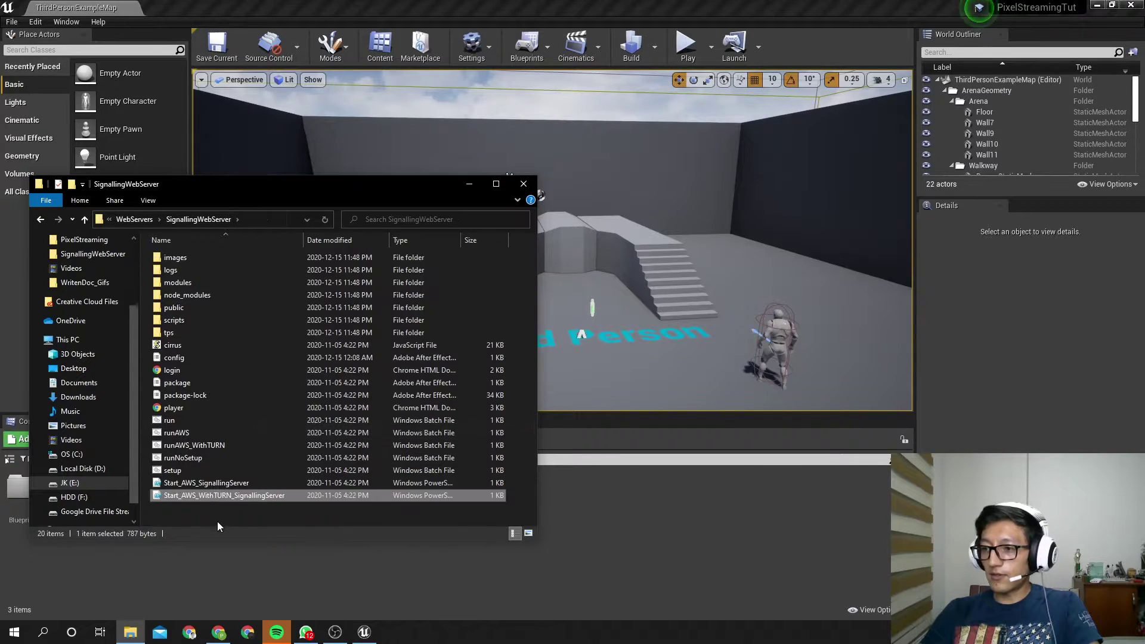
pyautogui.click(226, 513)
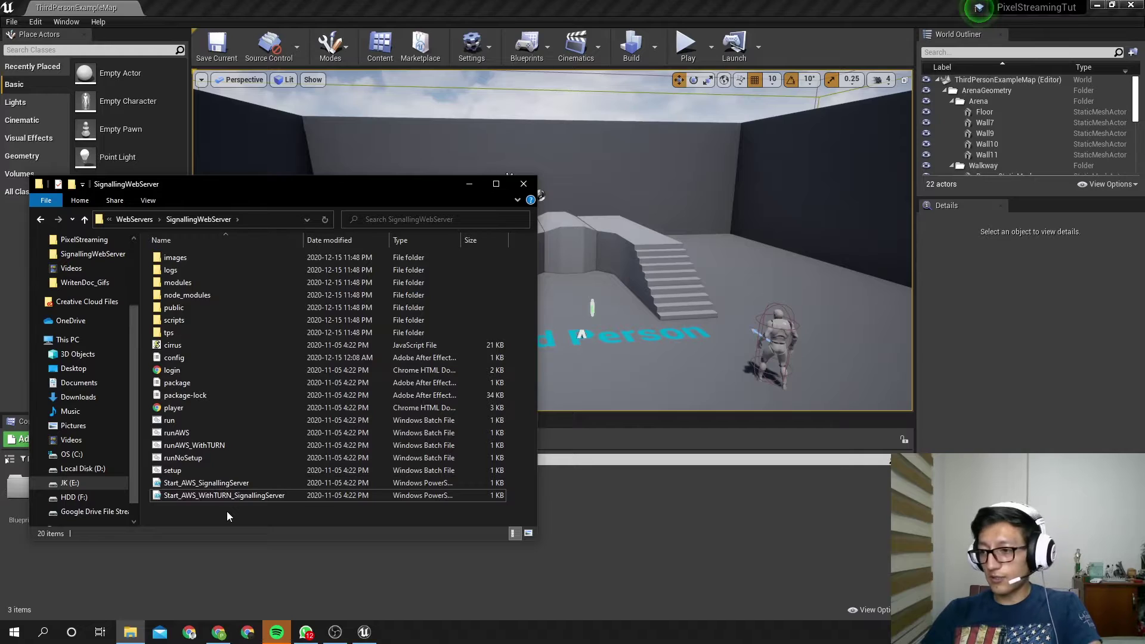
pyautogui.hotkey('ctrl', 'v')
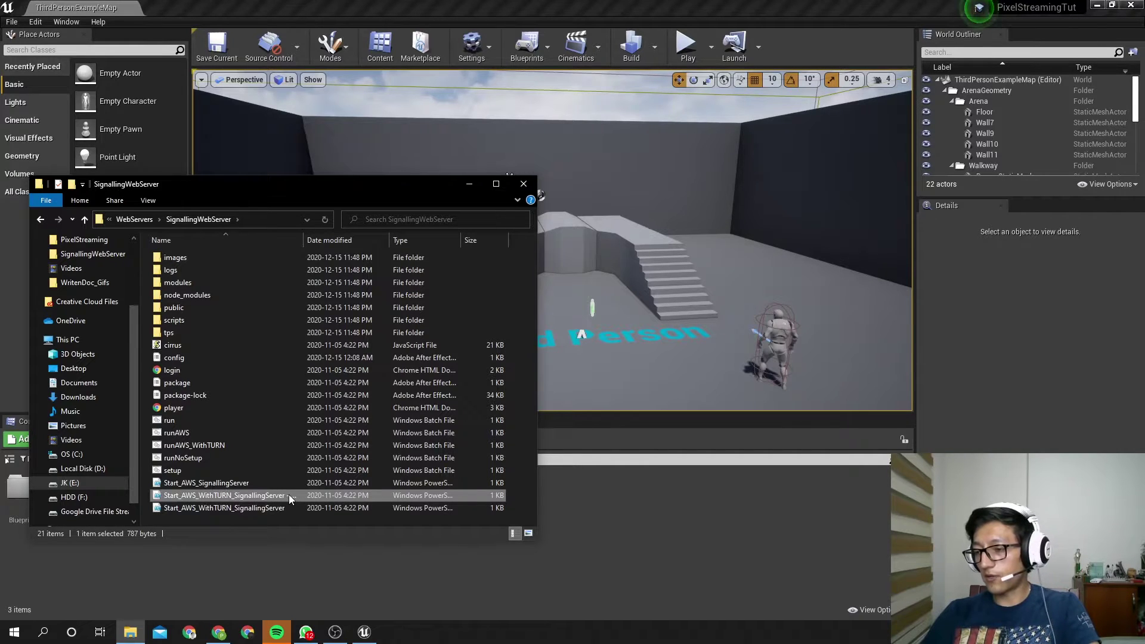
pyautogui.click(288, 495)
pyautogui.press('End')
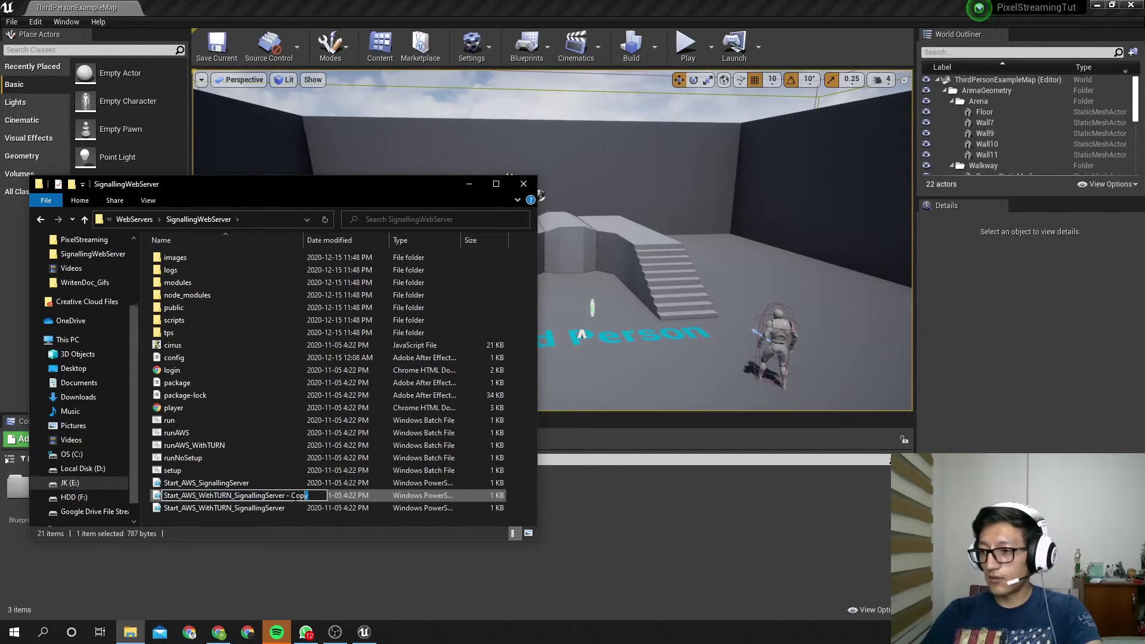
pyautogui.hotkey('shift', 'Left')
pyautogui.hotkey('shift', 'Left')
pyautogui.hotkey('shift', 'Left')
pyautogui.hotkey('shift', 'Left')
pyautogui.hotkey('shift', 'Left')
pyautogui.hotkey('shift', 'Left')
pyautogui.hotkey('shift', 'Left')
pyautogui.write('_')
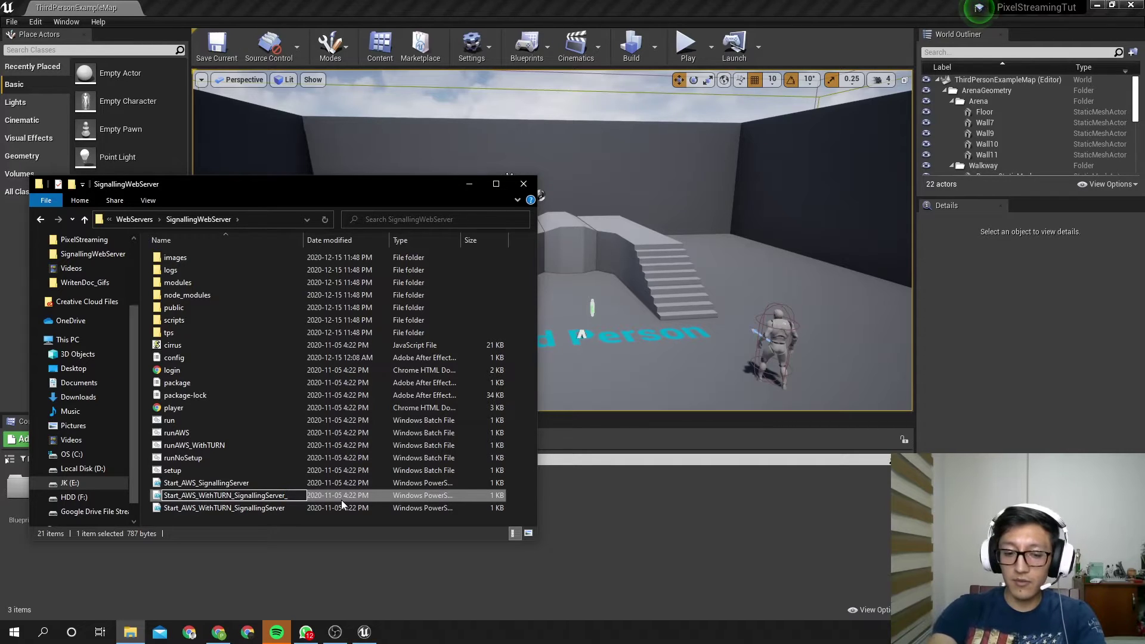
pyautogui.write('backup')
pyautogui.press('Return')
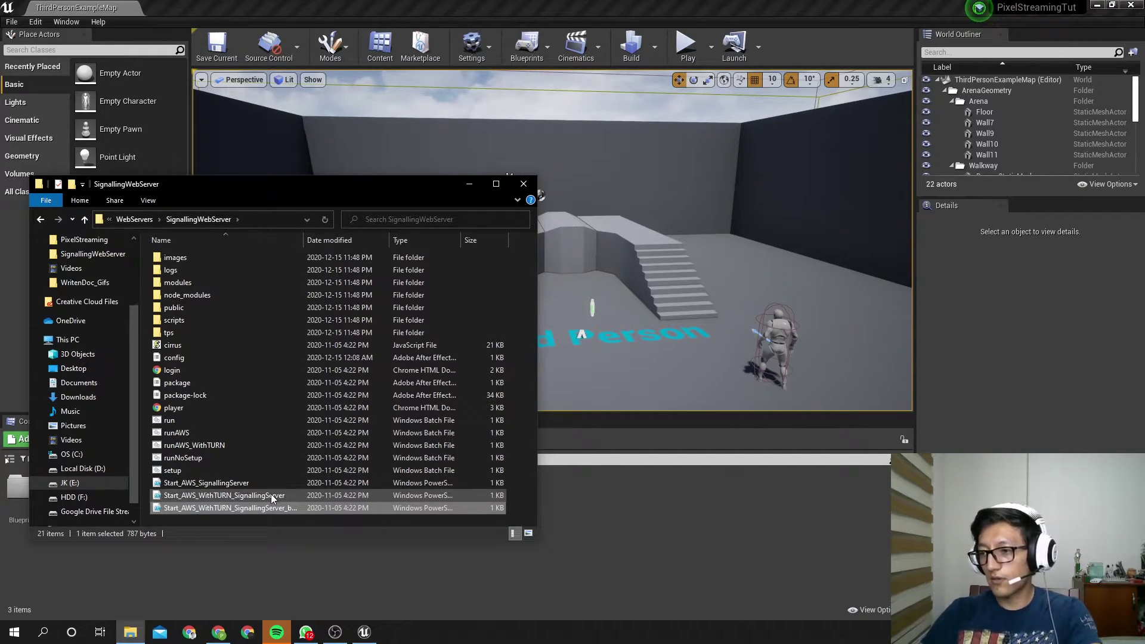
# Open the original Start_AWS_WithTURN_SignallingServer script in Notepad
pyautogui.click(270, 493)
pyautogui.rightClick(271, 493)
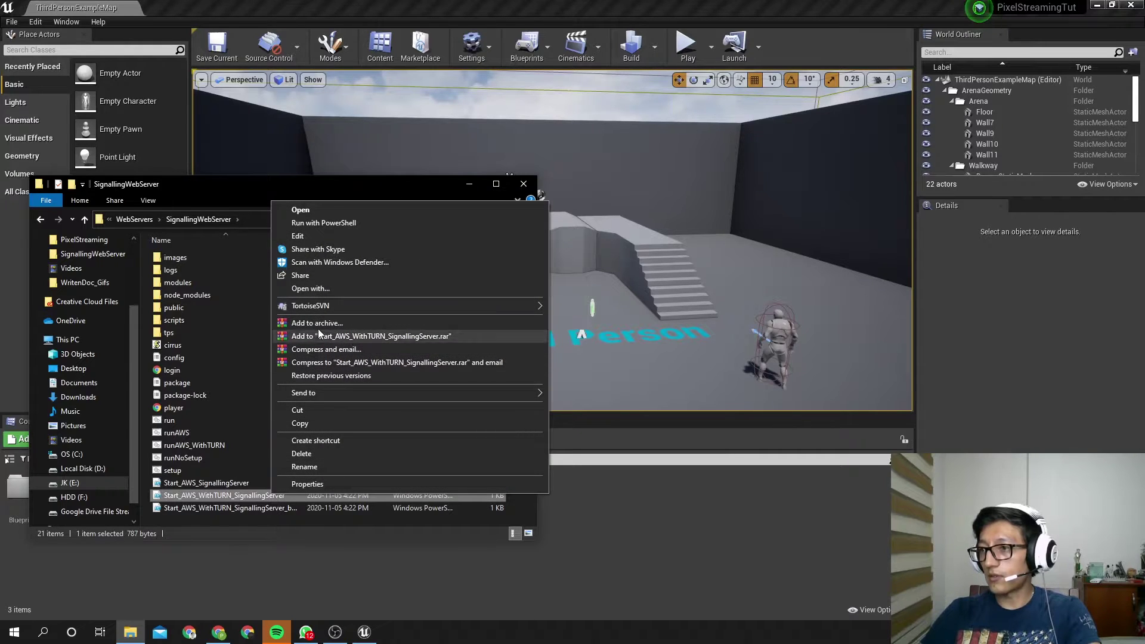
pyautogui.click(336, 288)
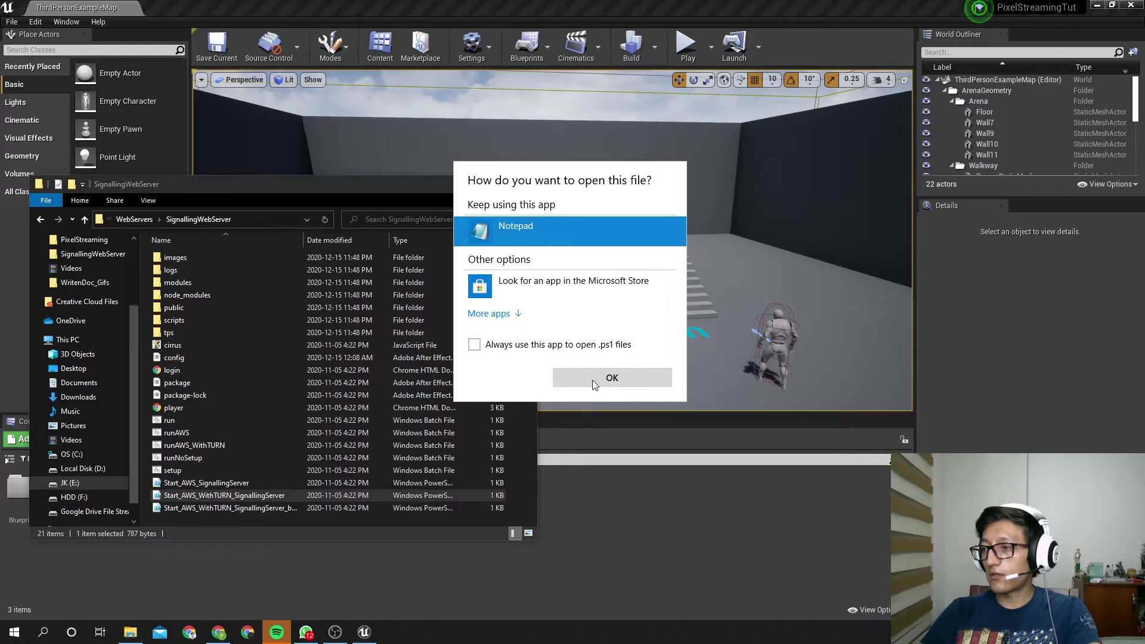
pyautogui.click(592, 378)
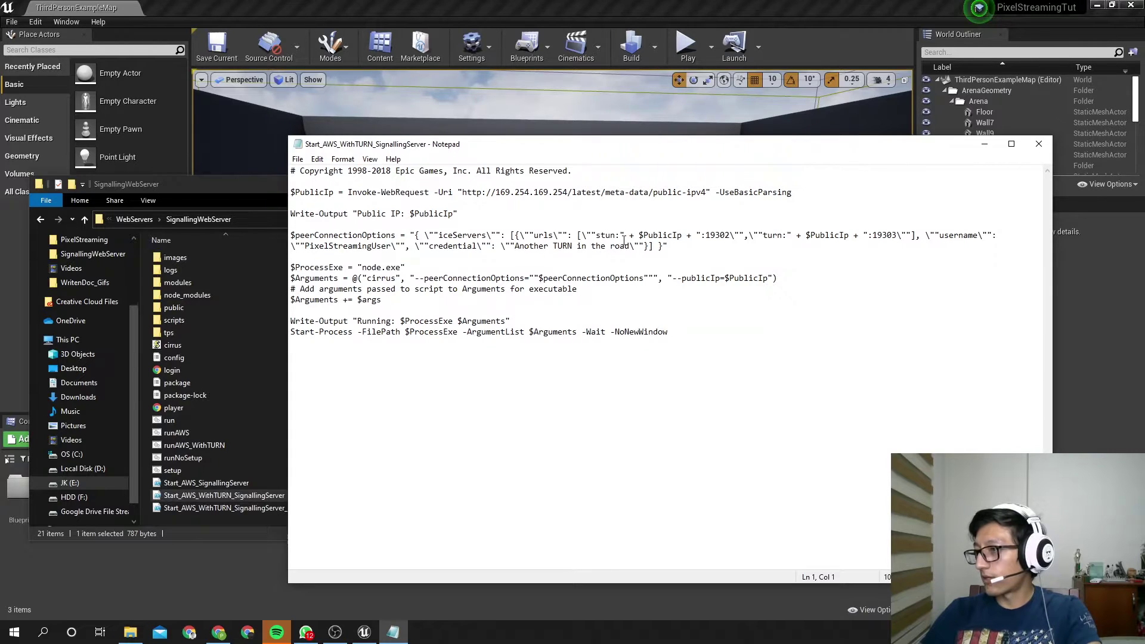
# Inspect the $PublicIp-based stun and turn addresses on line 7
pyautogui.moveTo(620, 235); pyautogui.dragTo(729, 238)
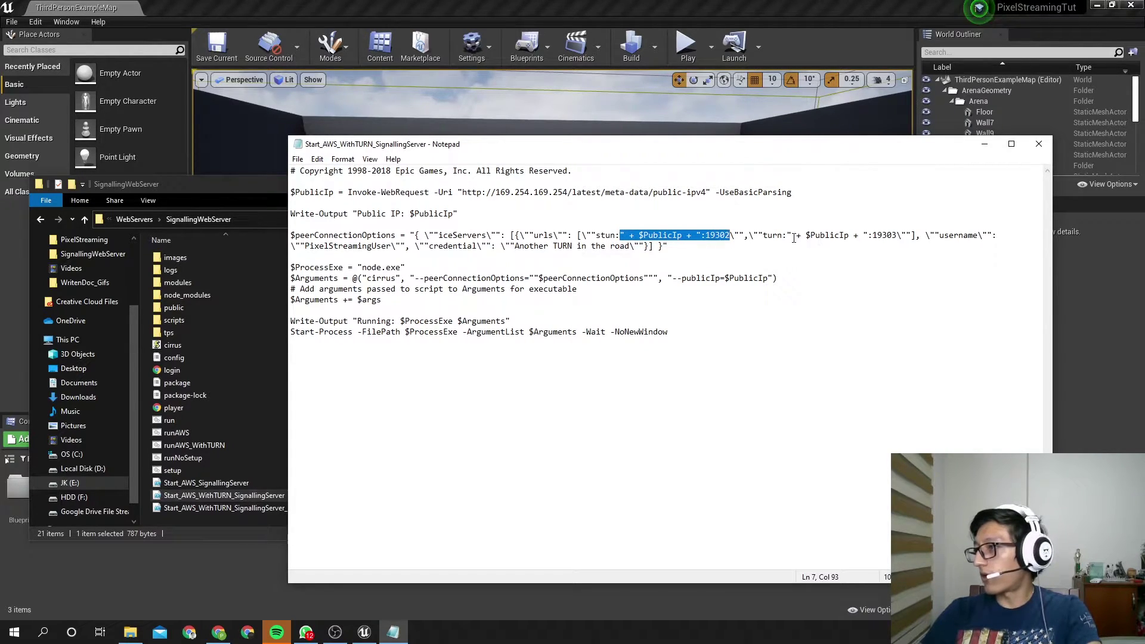
pyautogui.moveTo(788, 236); pyautogui.dragTo(869, 237)
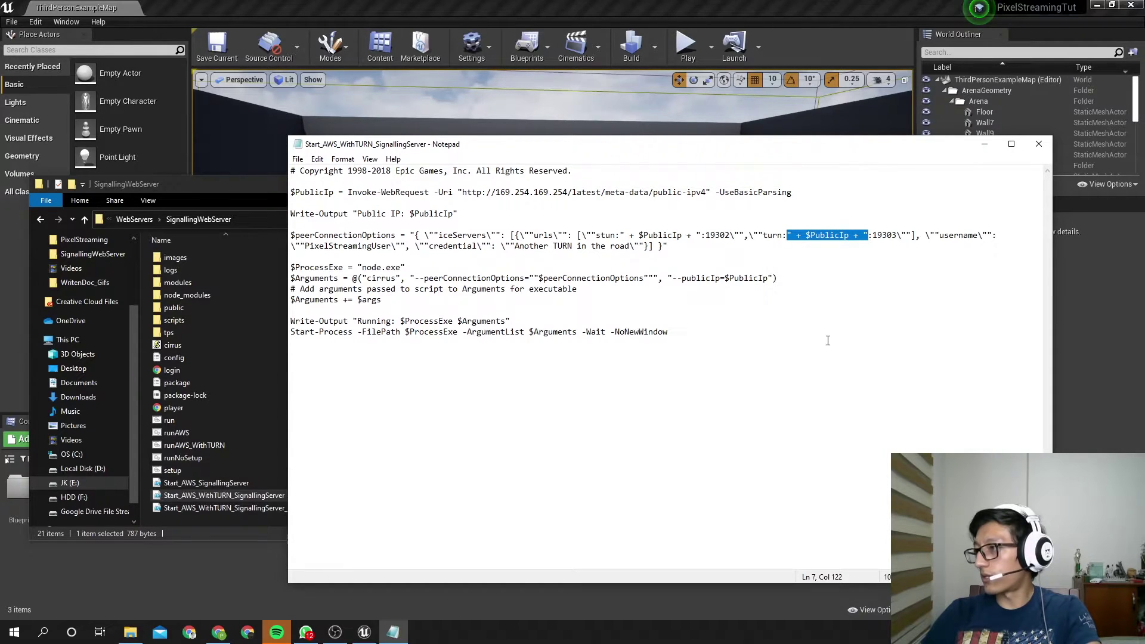
pyautogui.moveTo(595, 236); pyautogui.dragTo(620, 236)
pyautogui.click(620, 236)
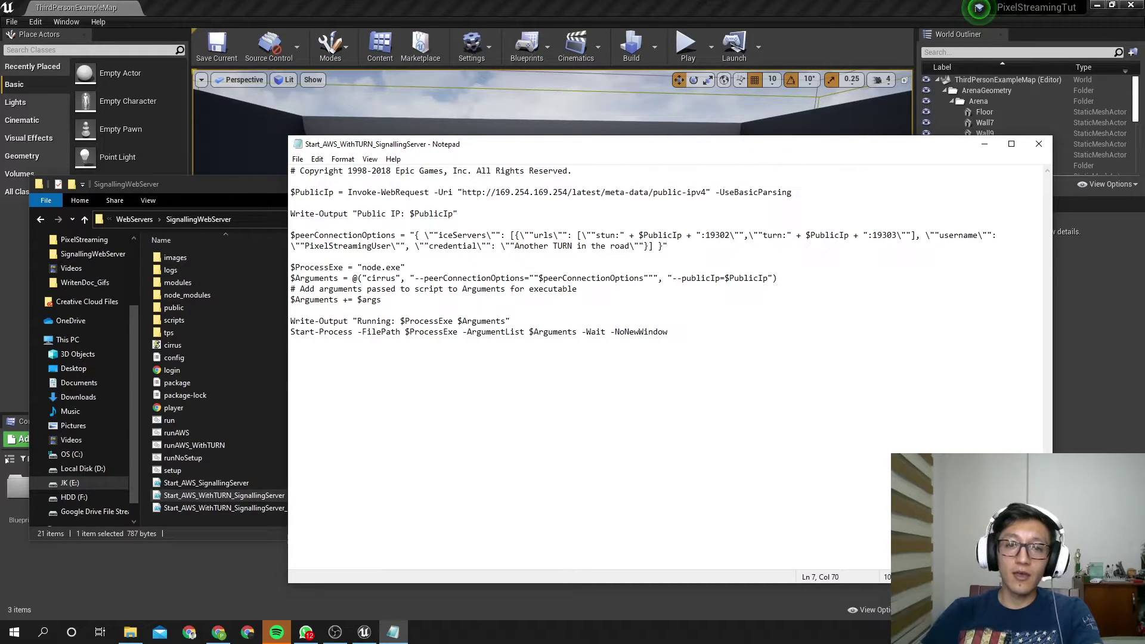
pyautogui.hotkey('alt', 'Tab')
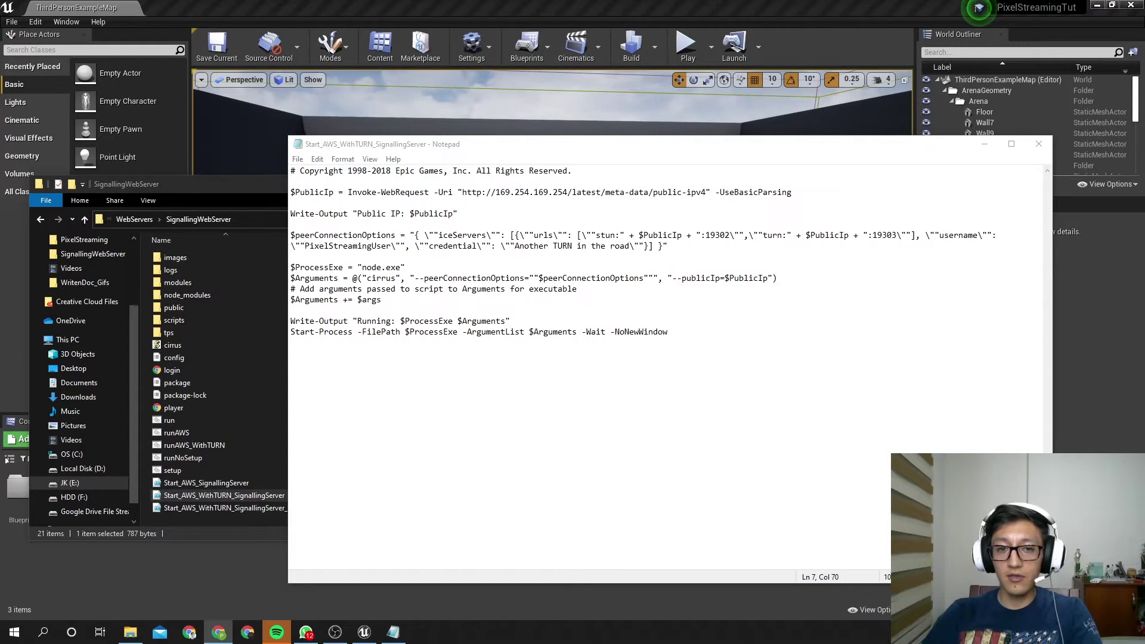
# Copy stun1.l.google.com:19302 from the maximized STUN server list, then close the browser
pyautogui.moveTo(0, 59); pyautogui.dragTo(588, 184)
pyautogui.doubleClick(589, 184)
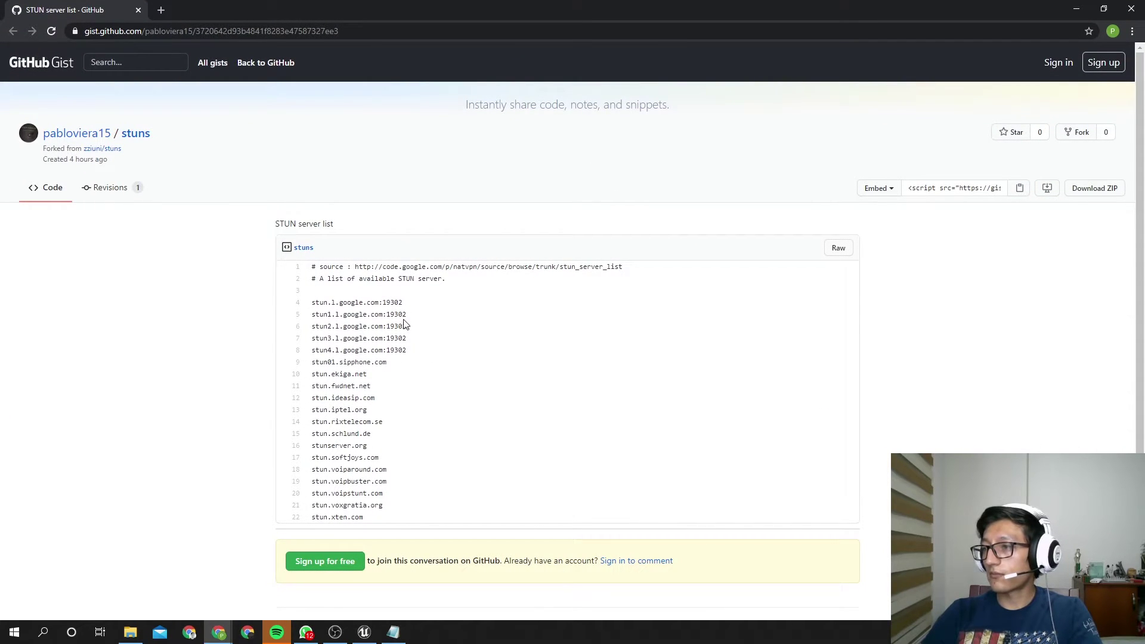
pyautogui.moveTo(408, 315); pyautogui.dragTo(309, 322)
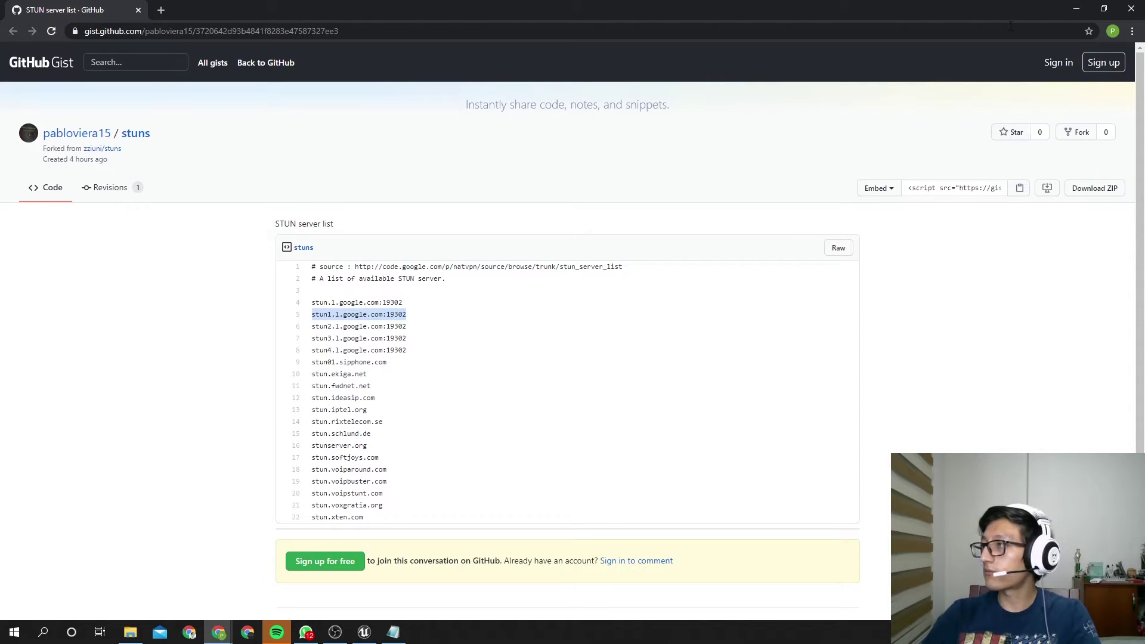
pyautogui.click(1137, 8)
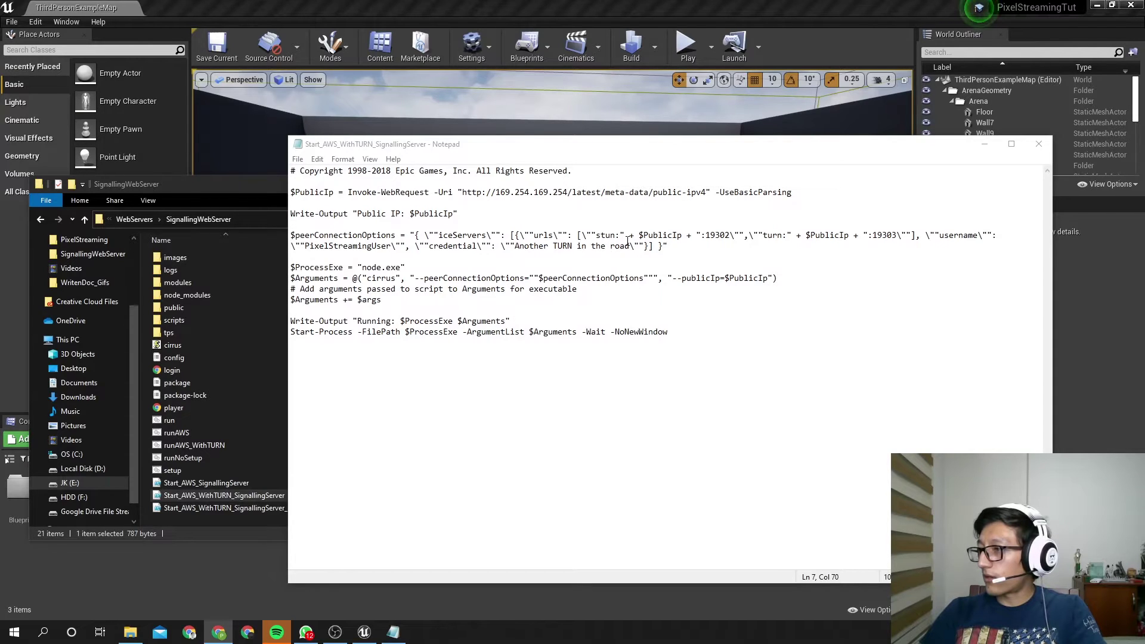
# Replace the $PublicIp STUN address on line 7 with stun1.l.google.com:19302
pyautogui.moveTo(620, 235); pyautogui.dragTo(729, 235)
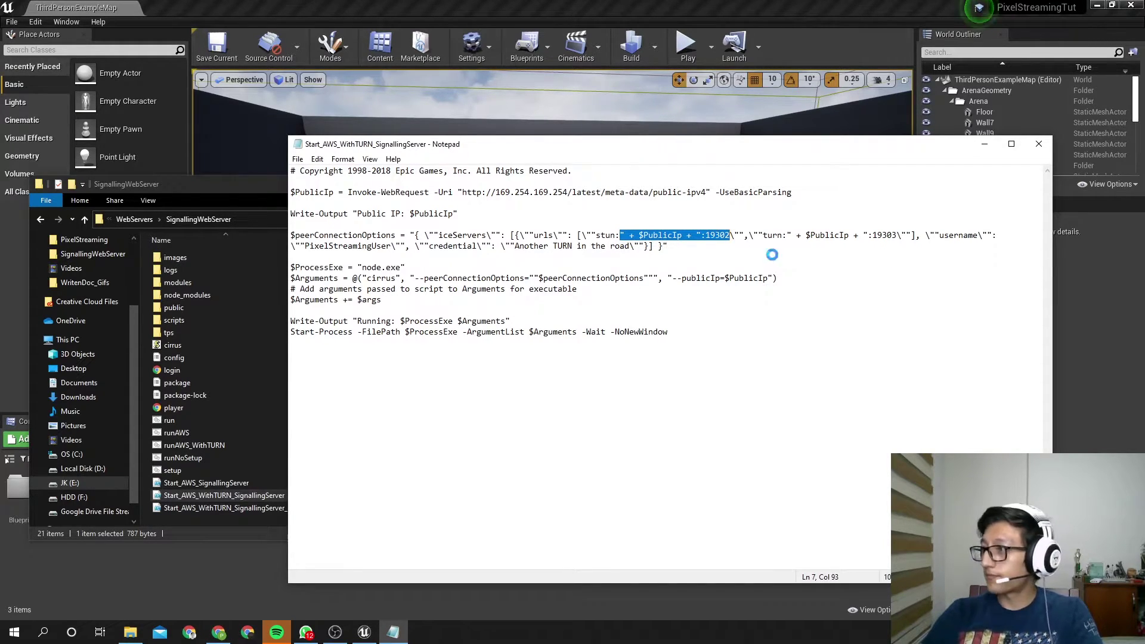
pyautogui.hotkey('ctrl', 'v')
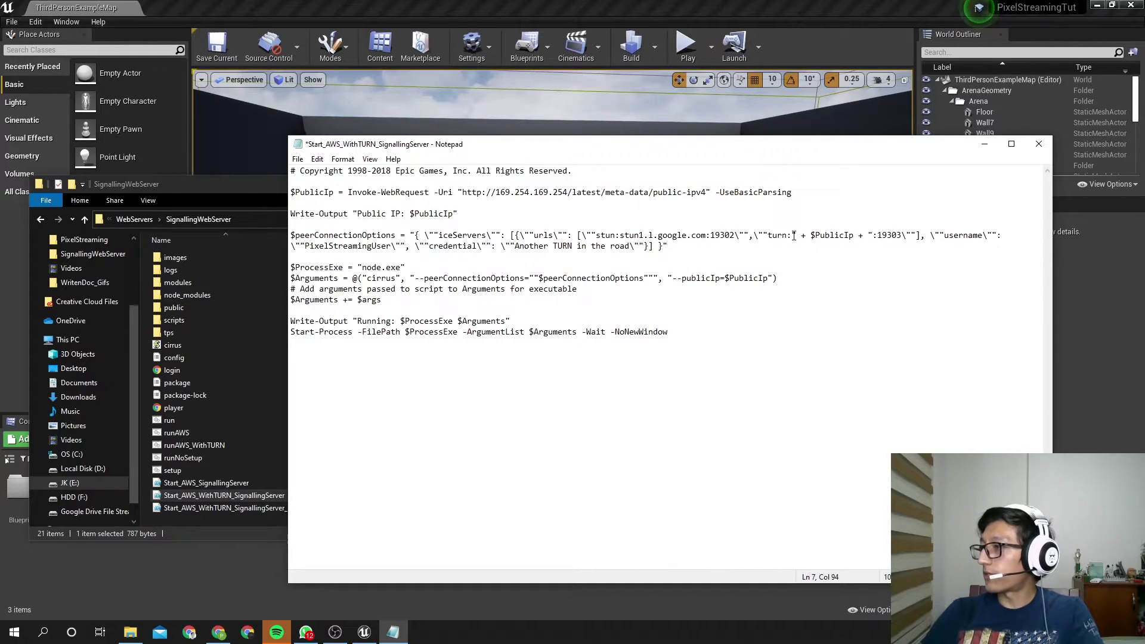
pyautogui.moveTo(791, 236); pyautogui.dragTo(872, 238)
# Run ipconfig in a new Command Prompt to find the local IP, then return to Notepad
pyautogui.click(13, 633)
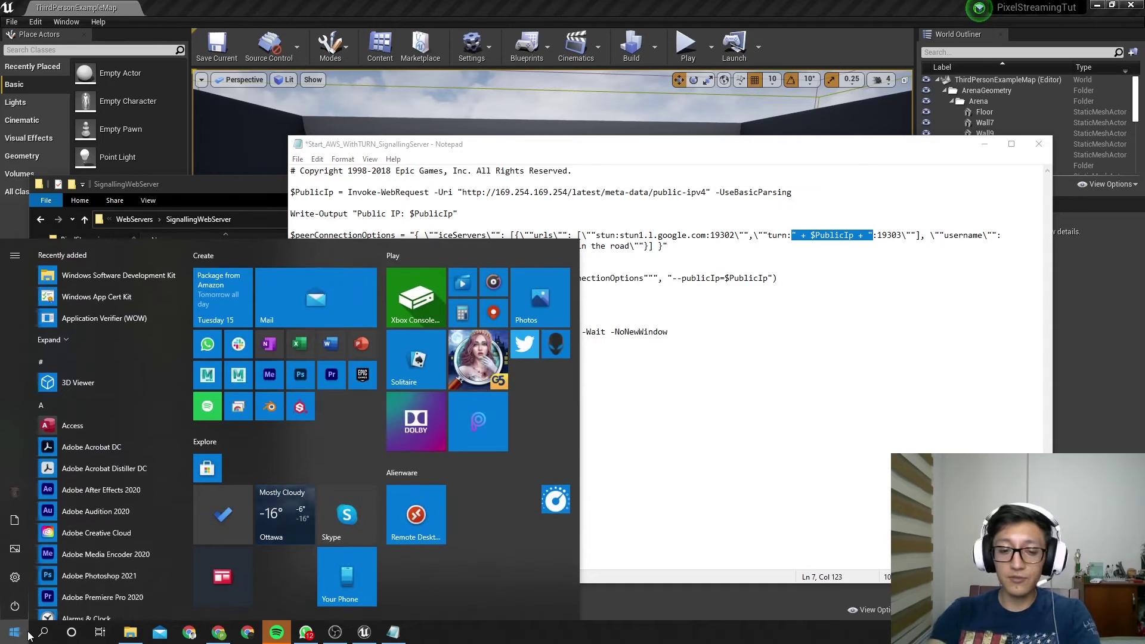
pyautogui.write('cmd')
pyautogui.press('Return')
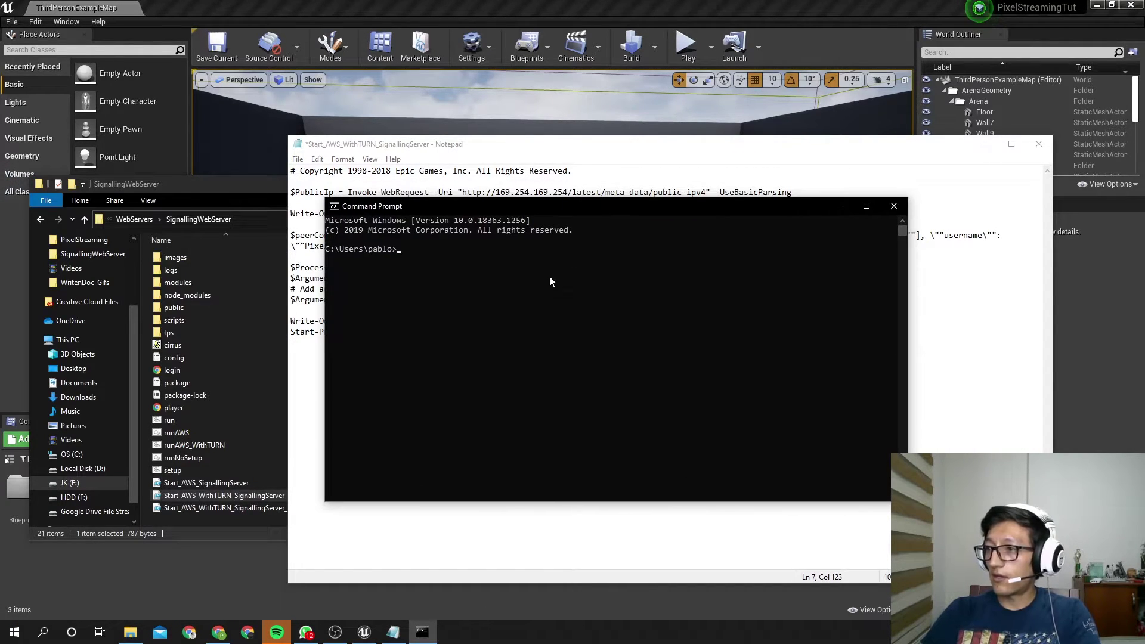
pyautogui.write('ipcon')
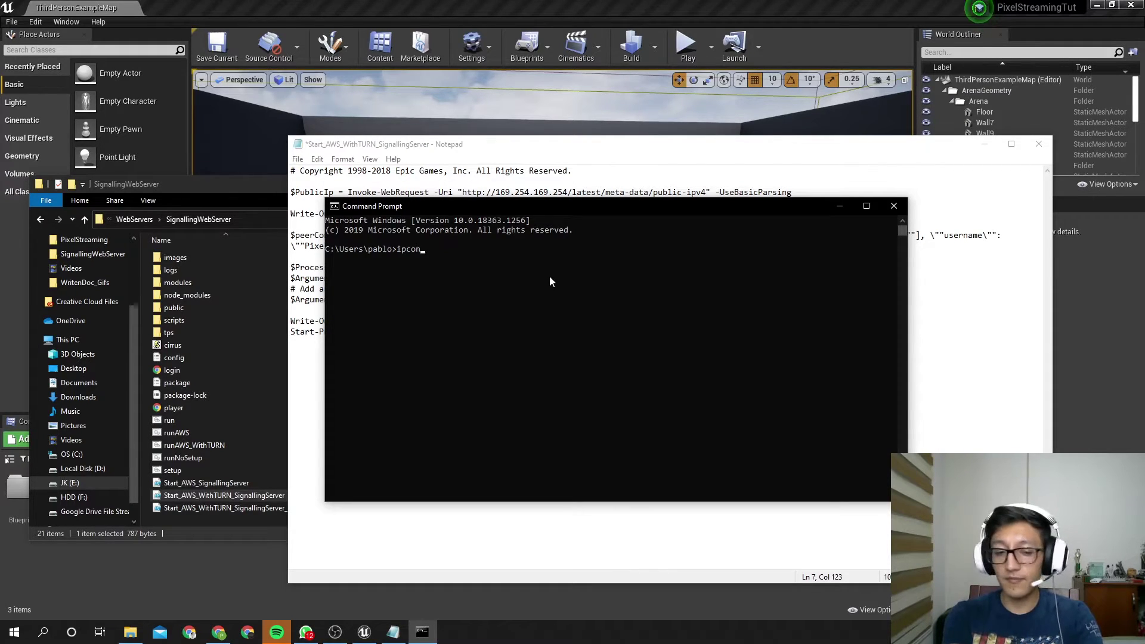
pyautogui.write('fig')
pyautogui.press('Return')
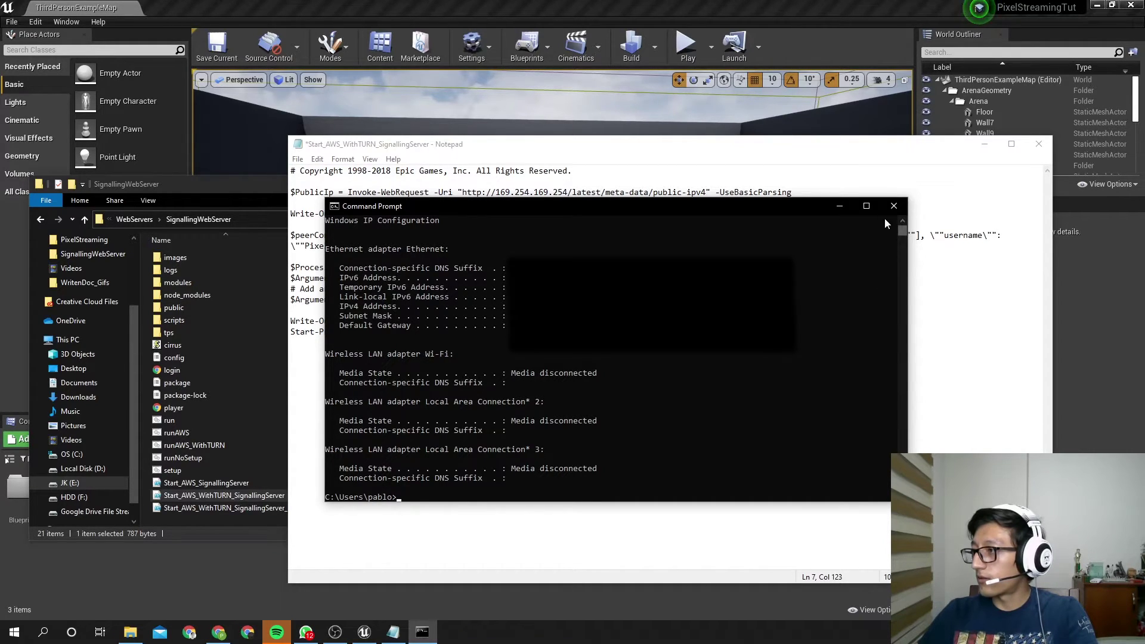
pyautogui.click(915, 221)
# Replace $PublicIp in the TURN entry with the computer's local IP address and bring up Save As
pyautogui.click(791, 237)
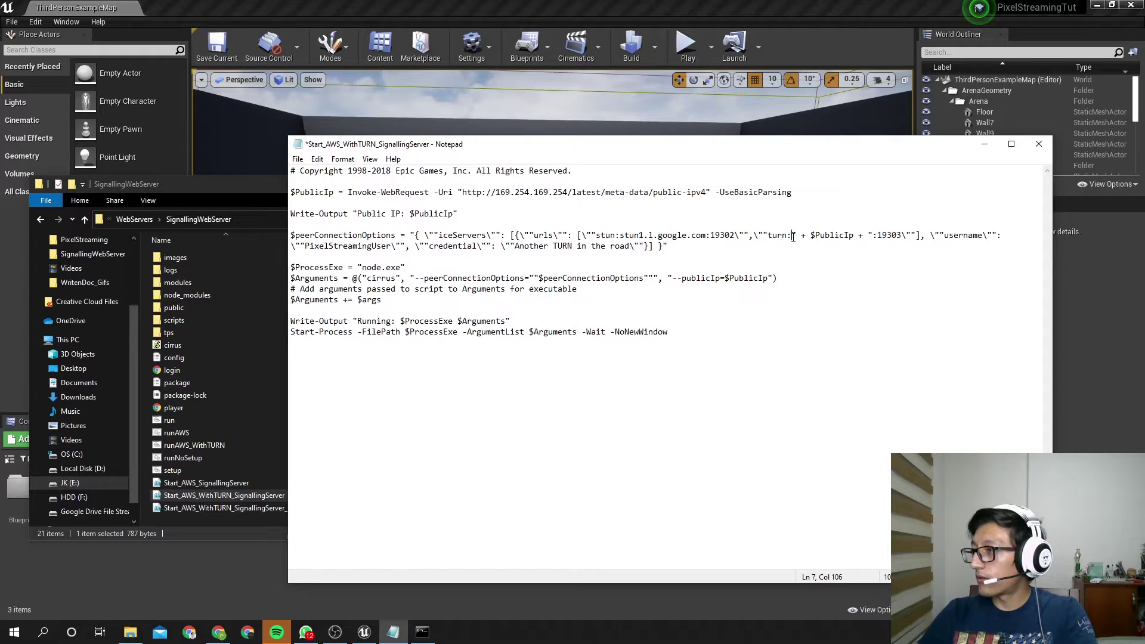
pyautogui.moveTo(792, 238); pyautogui.dragTo(871, 233)
pyautogui.press('BackSpace')
pyautogui.write('*****')
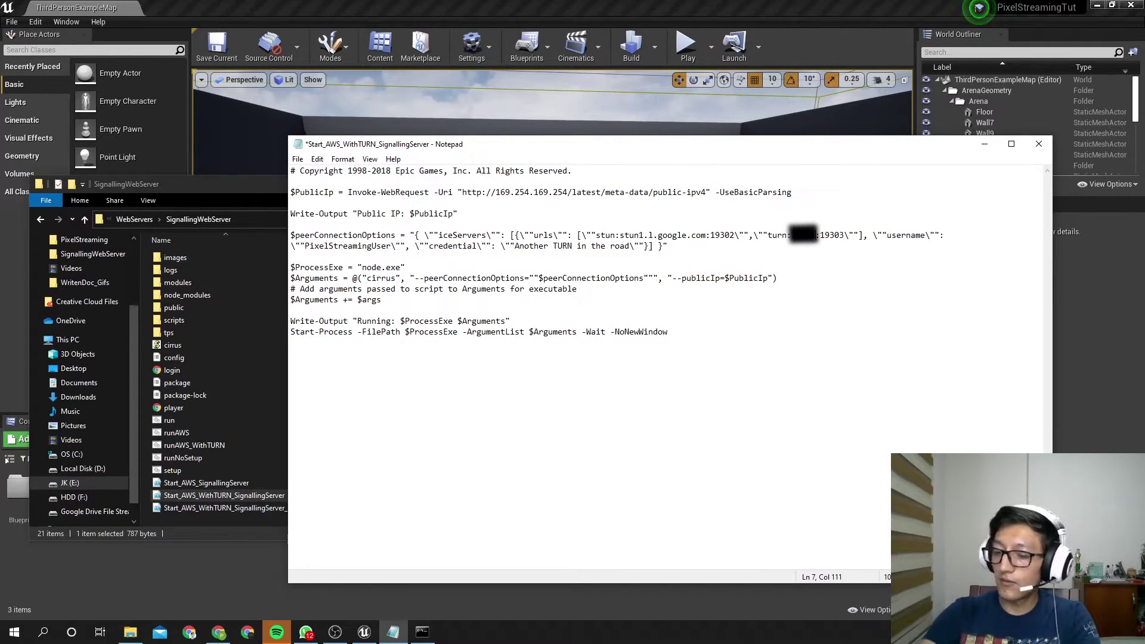
pyautogui.write('******')
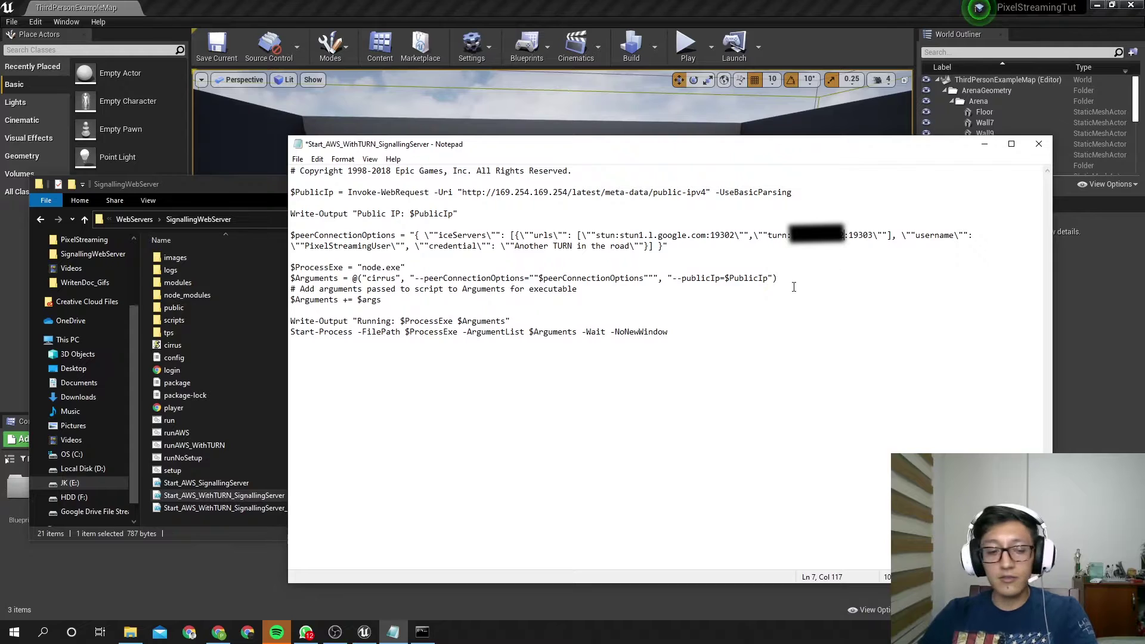
pyautogui.hotkey('ctrl', 'shift', 's')
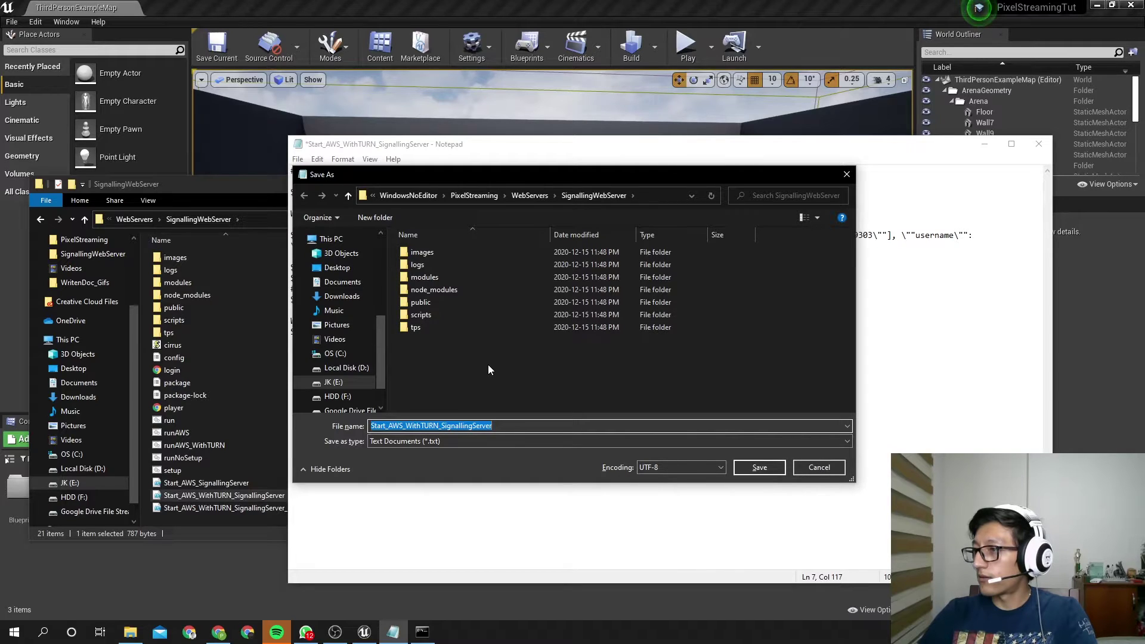
# Try saving over the original .ps1 script, which fails because the file is read-only
pyautogui.click(521, 430)
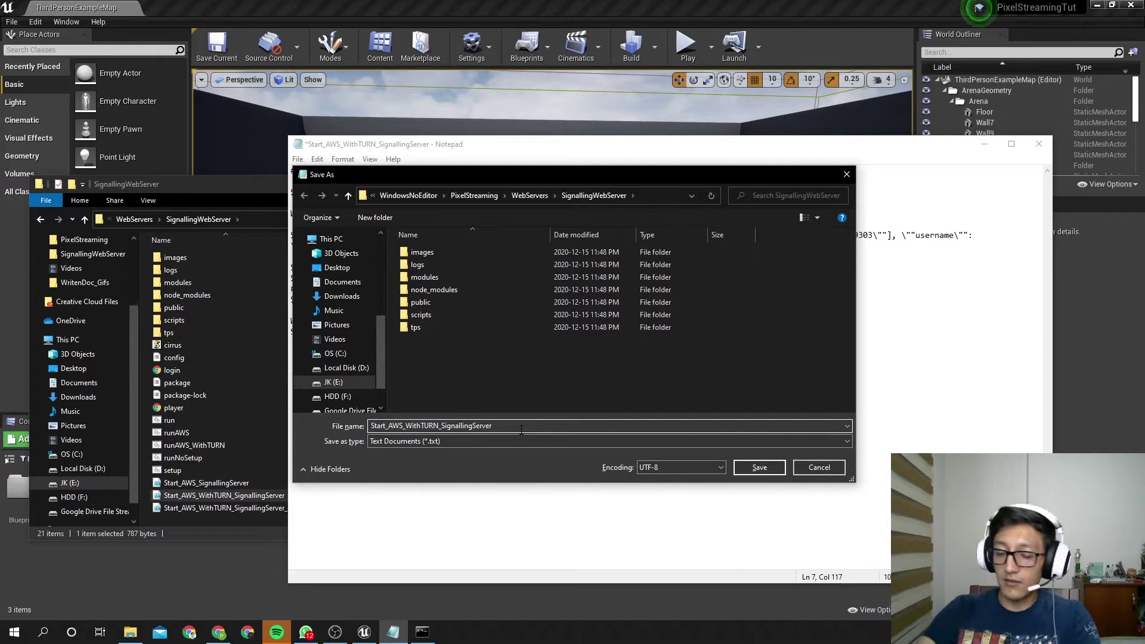
pyautogui.write('.ps1')
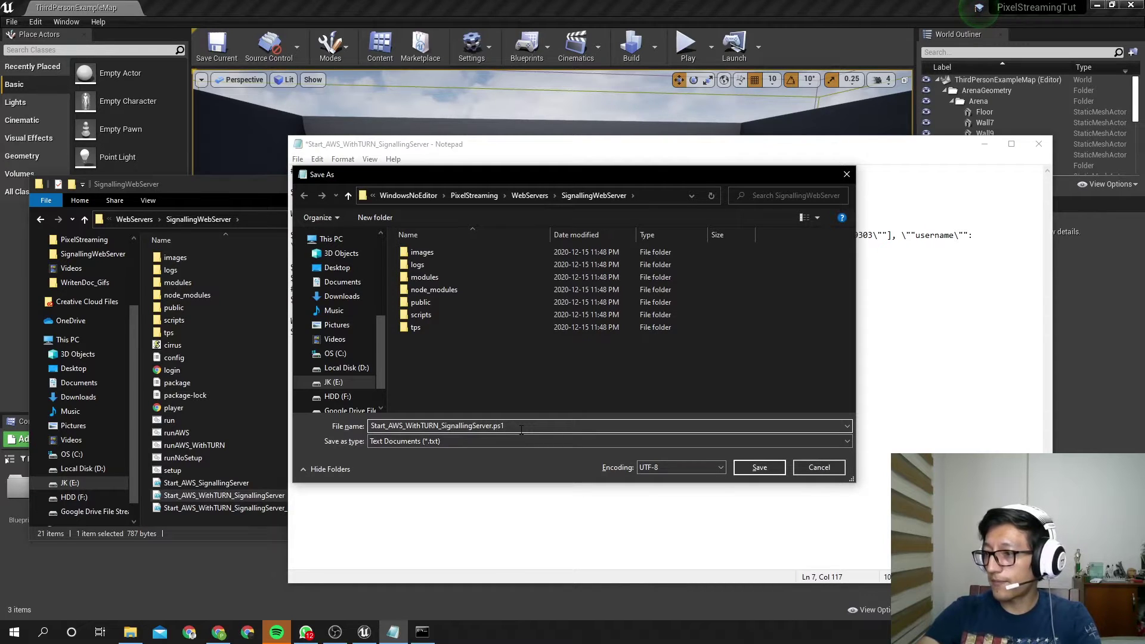
pyautogui.press('Return')
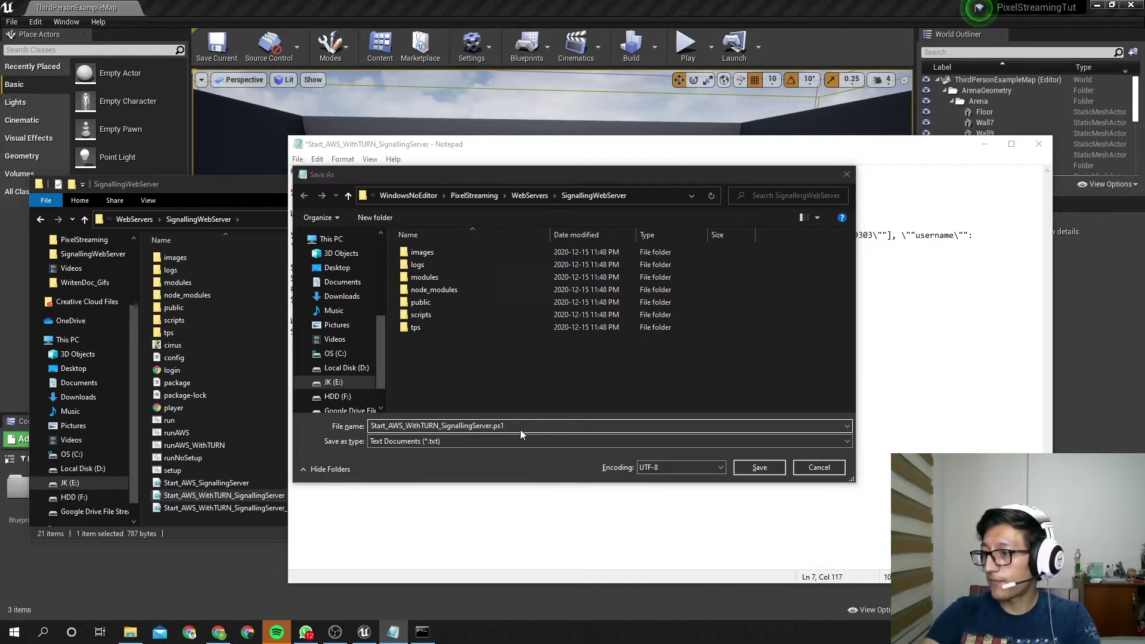
pyautogui.click(606, 318)
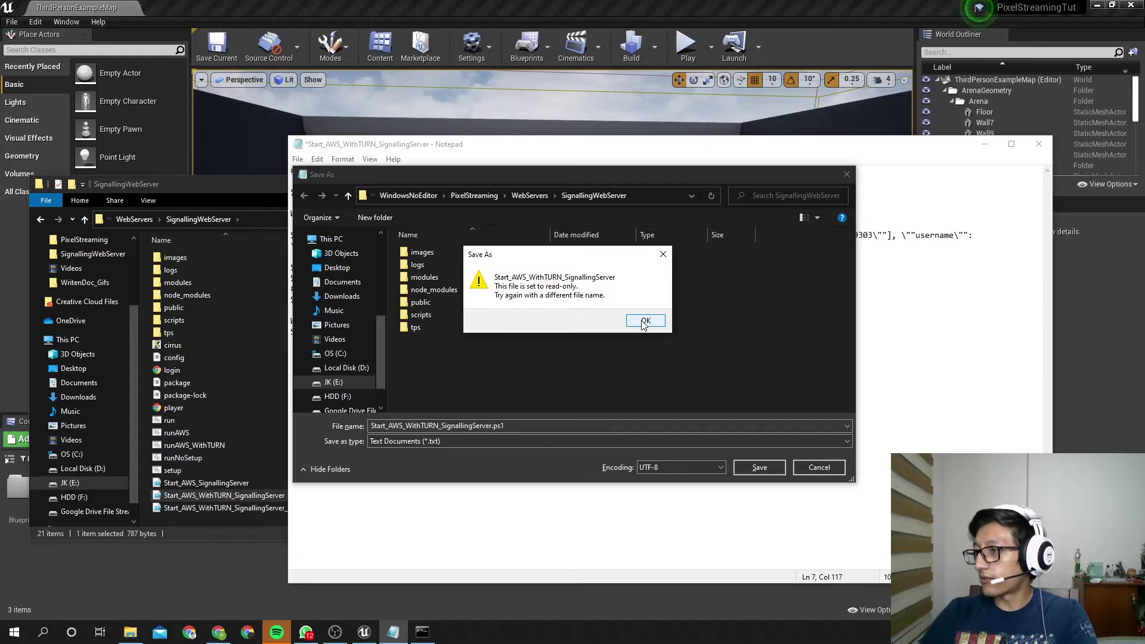
pyautogui.click(644, 321)
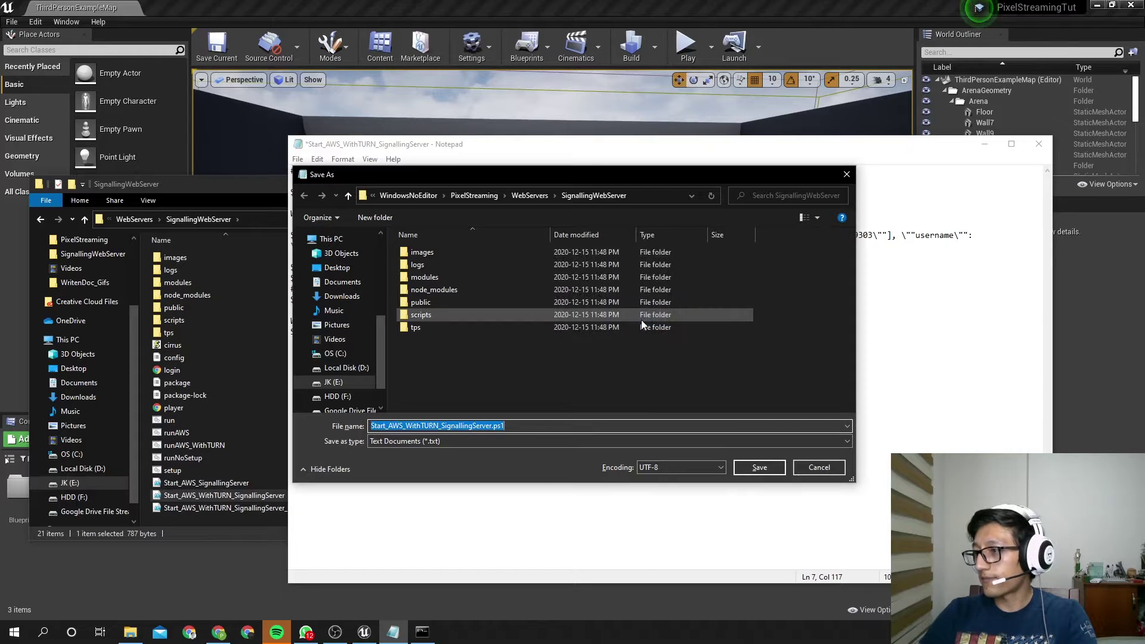
pyautogui.click(818, 467)
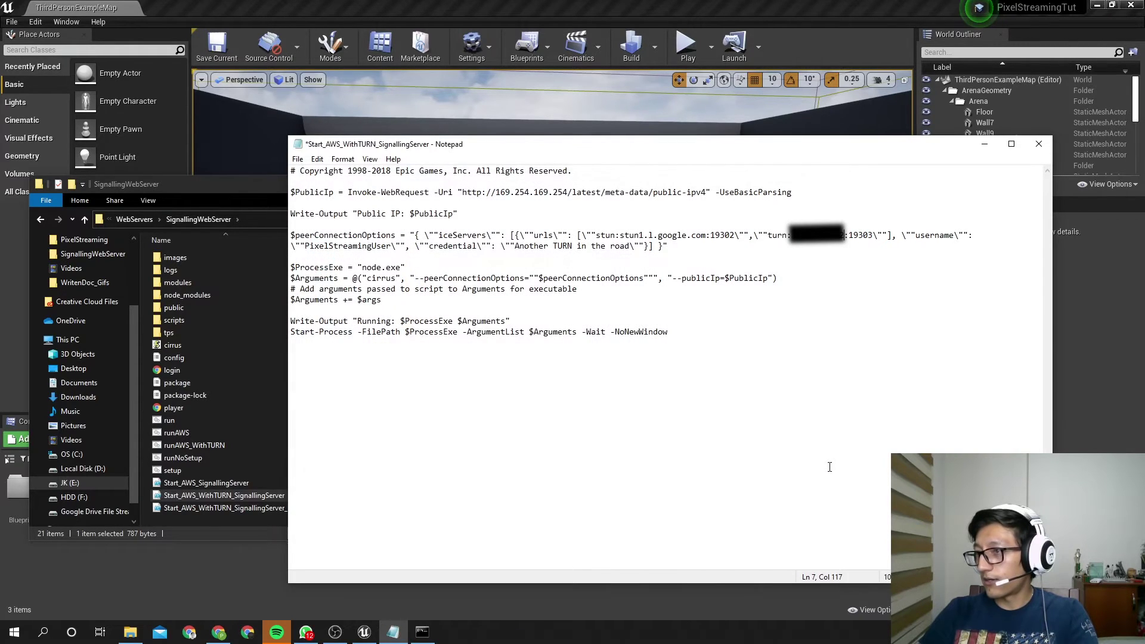
# Save the script as a new copy named Start_AWS_WithTURN_SignallingServer2.ps1
pyautogui.click(297, 159)
pyautogui.click(341, 226)
pyautogui.click(524, 427)
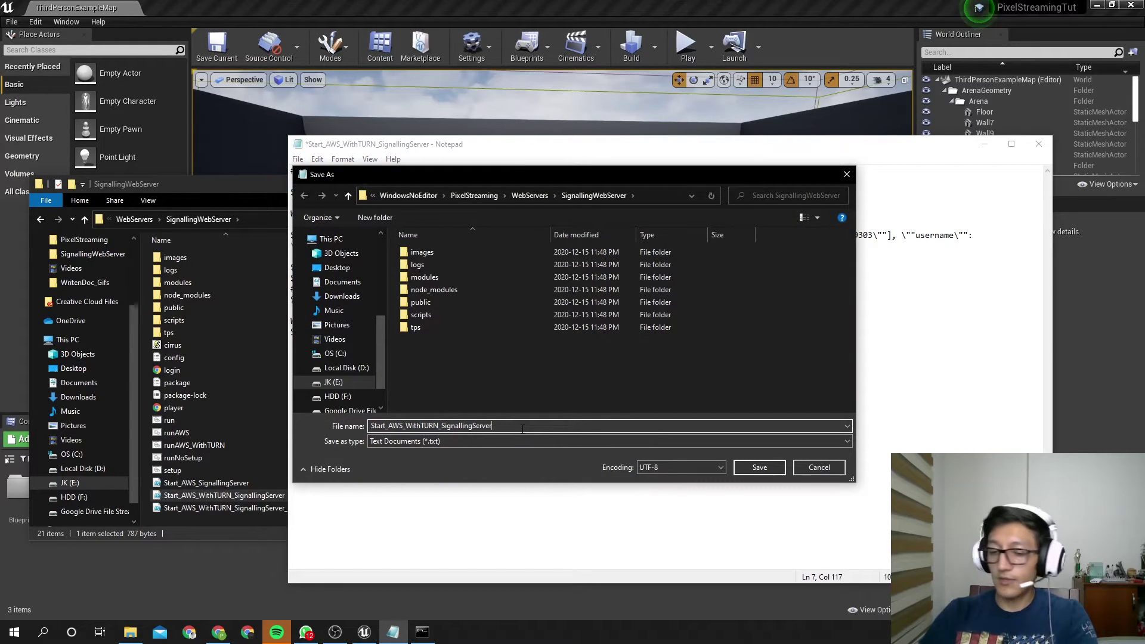
pyautogui.write('.ps1')
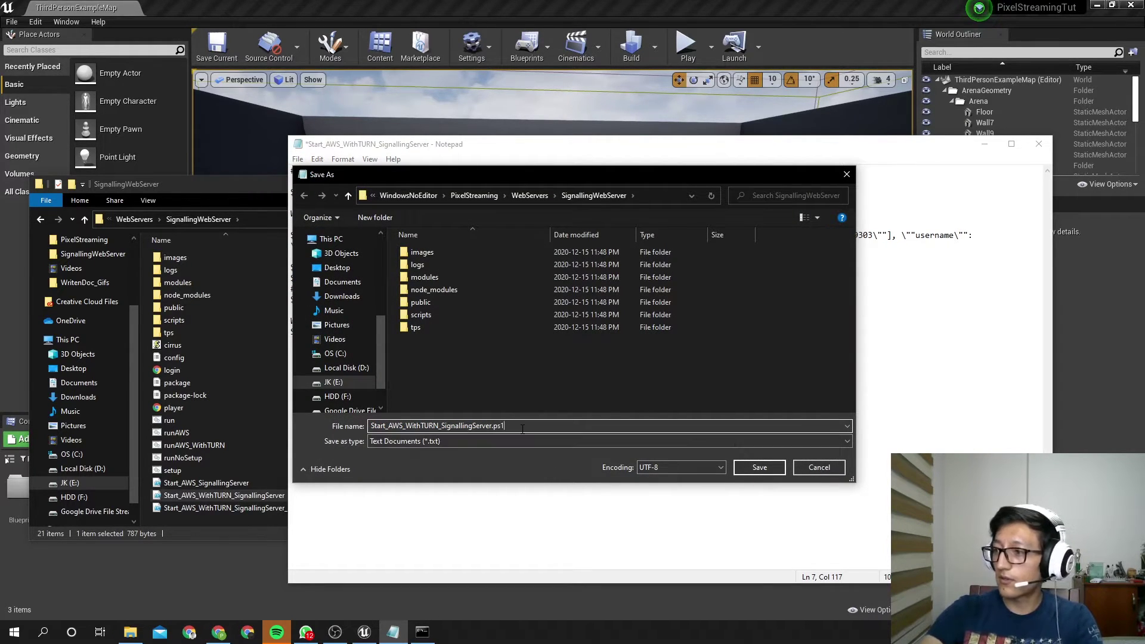
pyautogui.write('2')
pyautogui.press('Return')
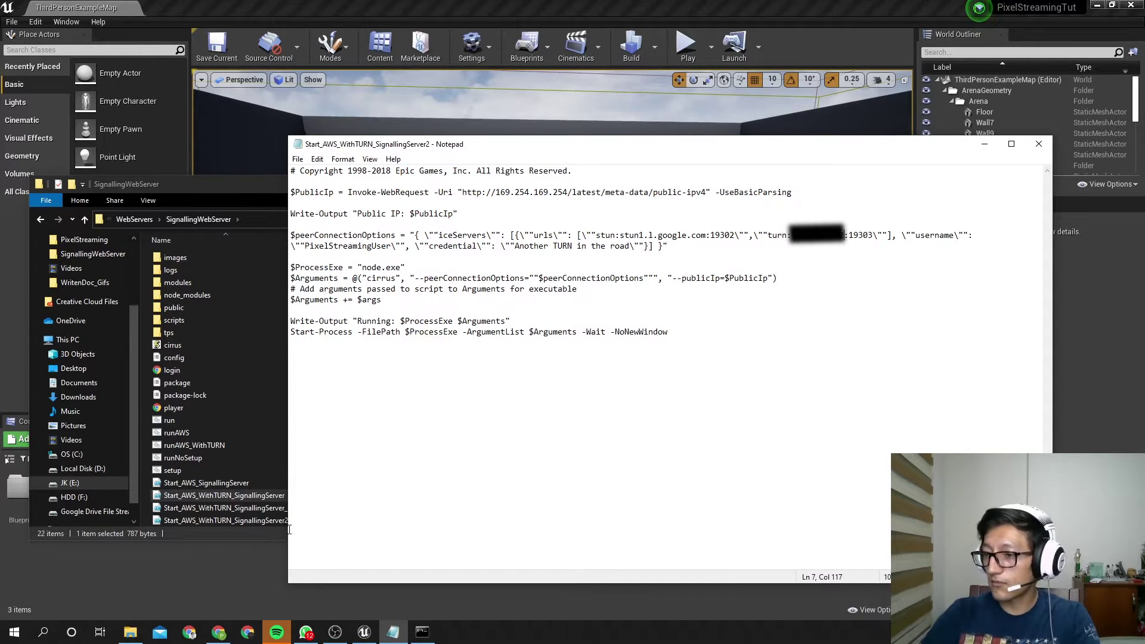
# Delete the original Start_AWS_WithTURN_SignallingServer script from SignallingWebServer
pyautogui.click(262, 507)
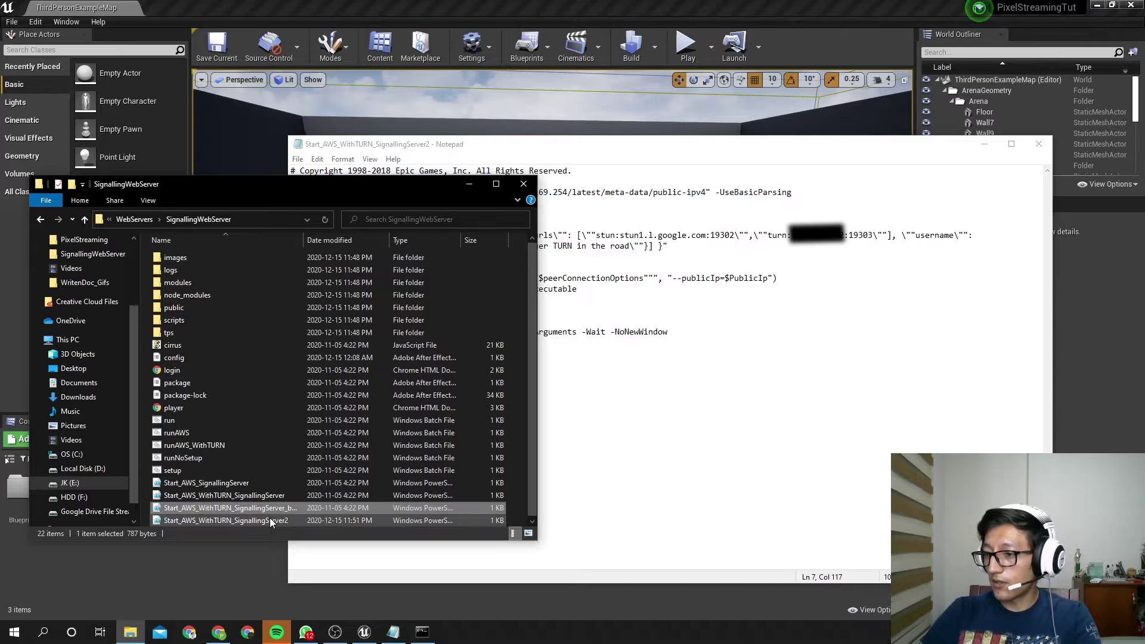
pyautogui.click(265, 499)
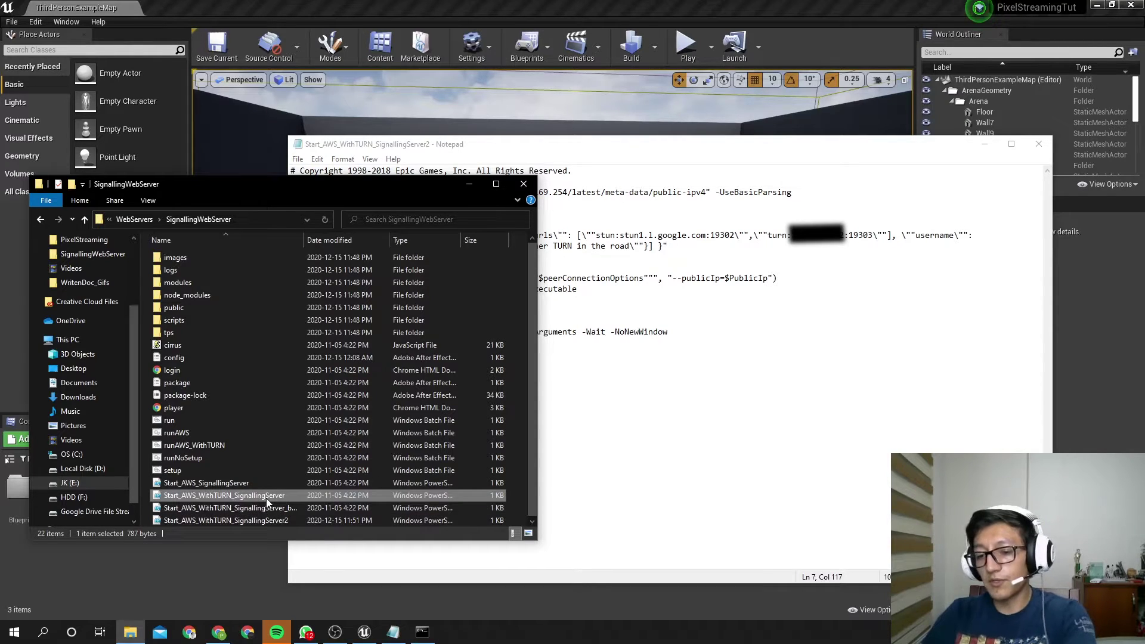
pyautogui.press('Delete')
# Rename the SignallingServer2 copy to Start_AWS_WithTURN_SignallingServer and run runAWS_WithTURN
pyautogui.click(285, 507)
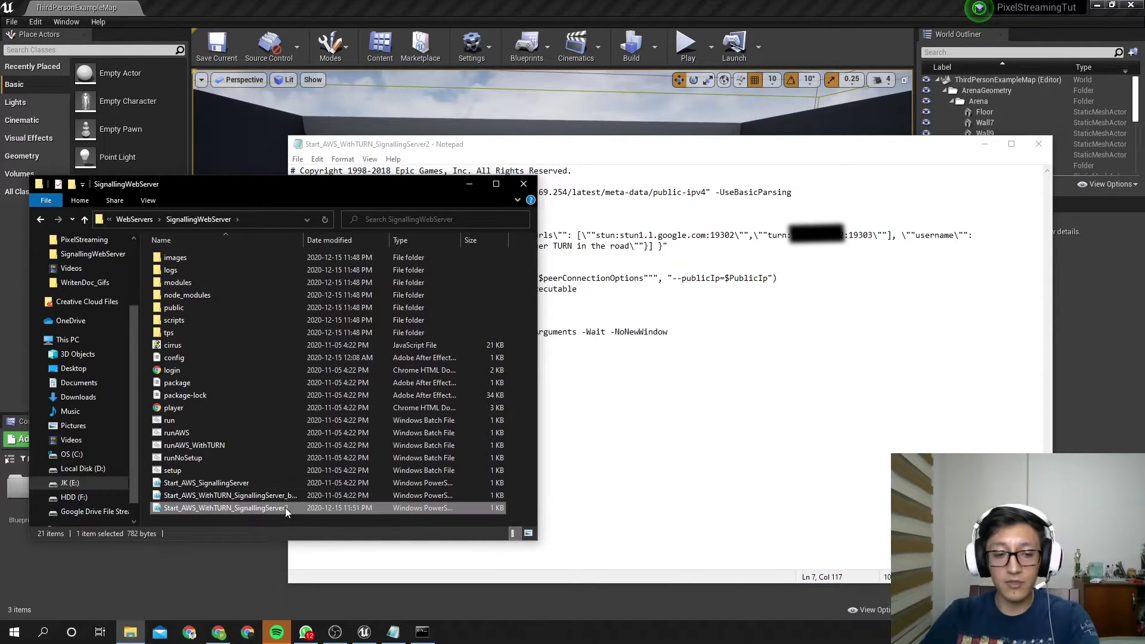
pyautogui.click(285, 507)
pyautogui.click(291, 508)
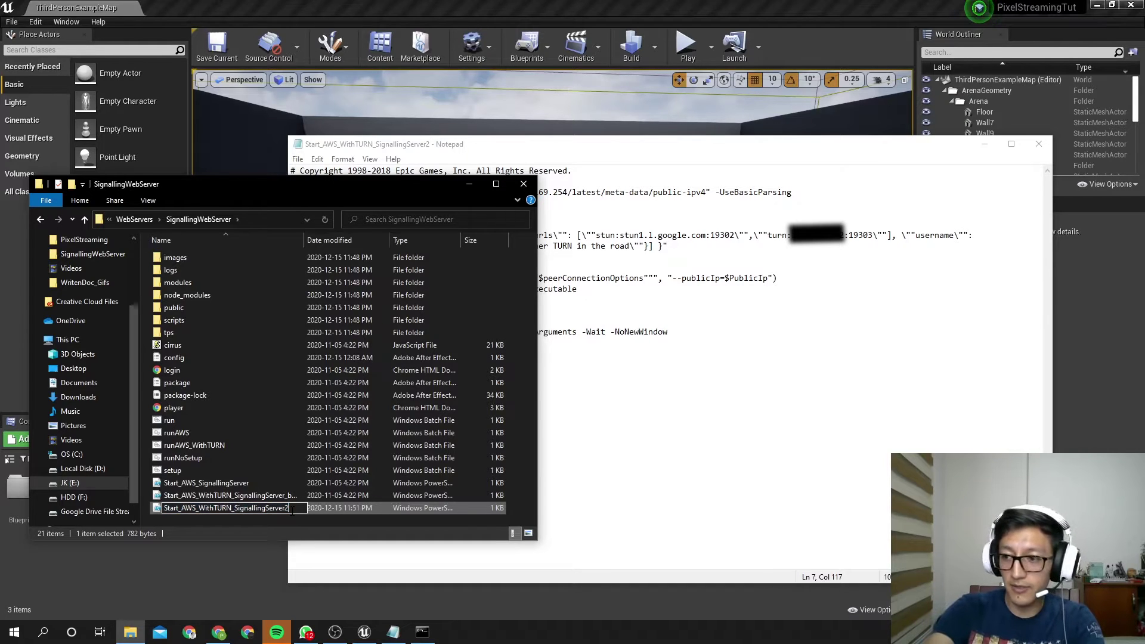
pyautogui.press('BackSpace')
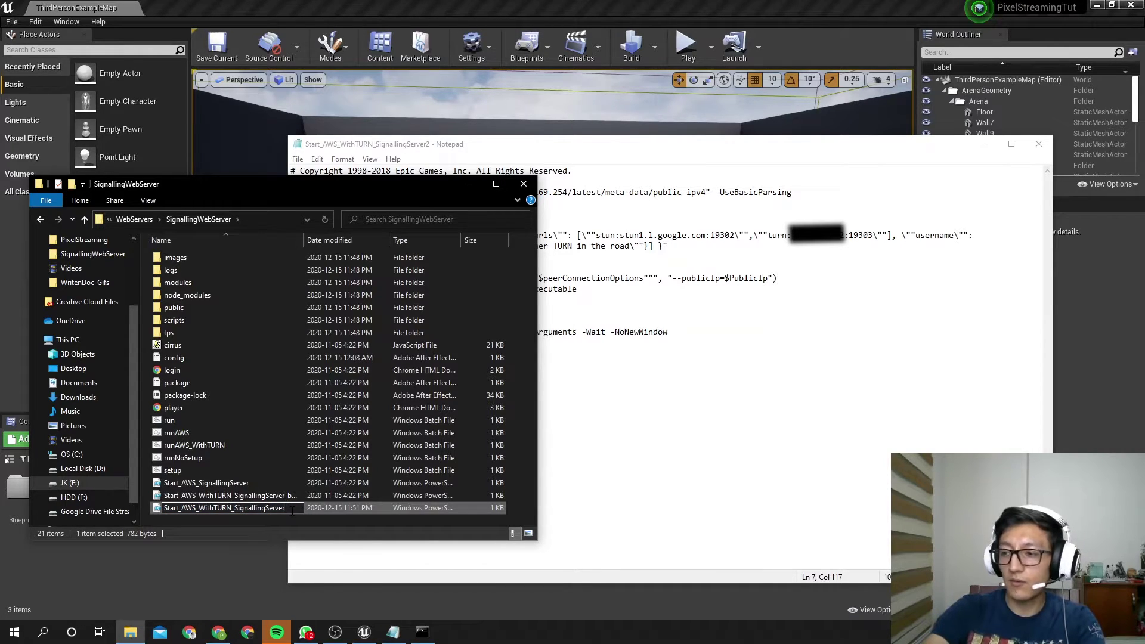
pyautogui.press('Return')
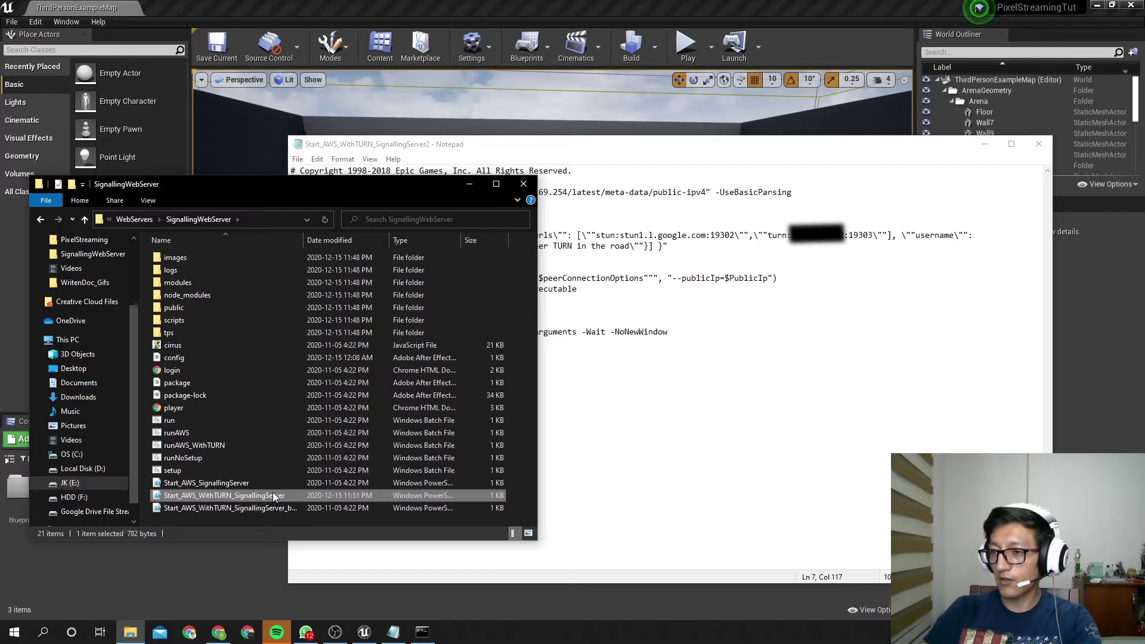
pyautogui.doubleClick(201, 449)
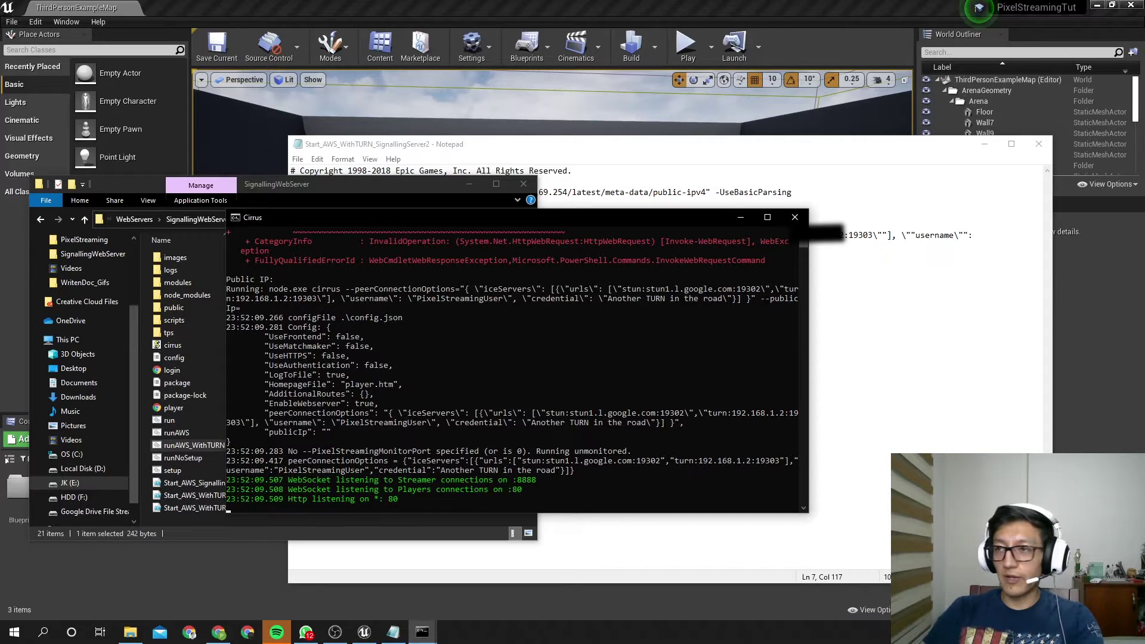
# Bring up Chrome's New Tab and restore it to a smaller window on the right
pyautogui.click(219, 632)
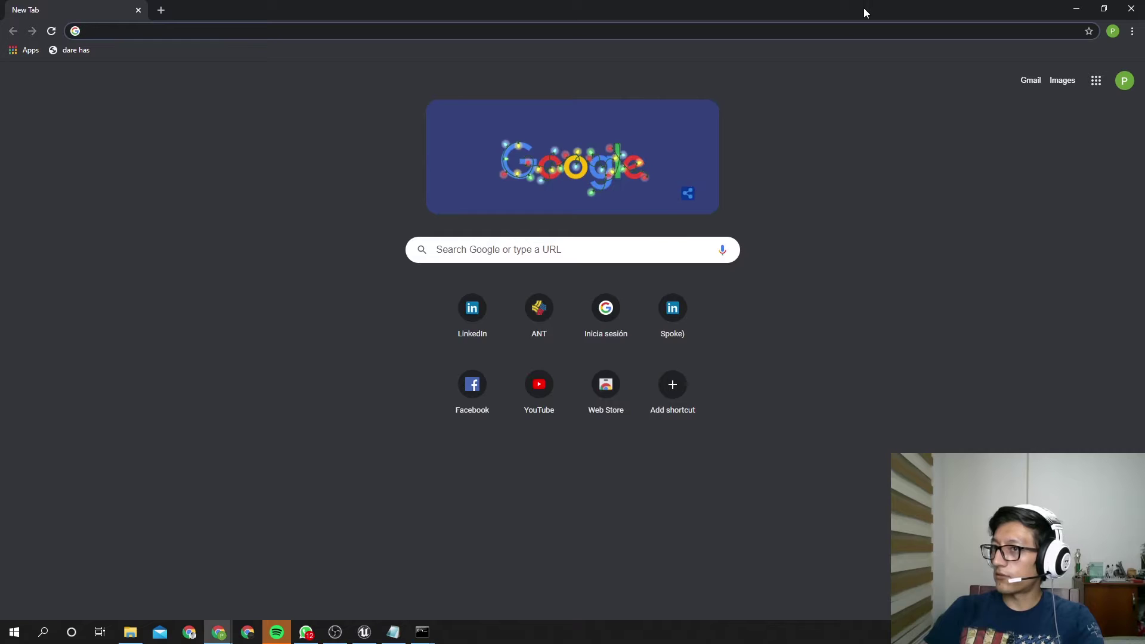
pyautogui.moveTo(863, 9); pyautogui.dragTo(806, 166)
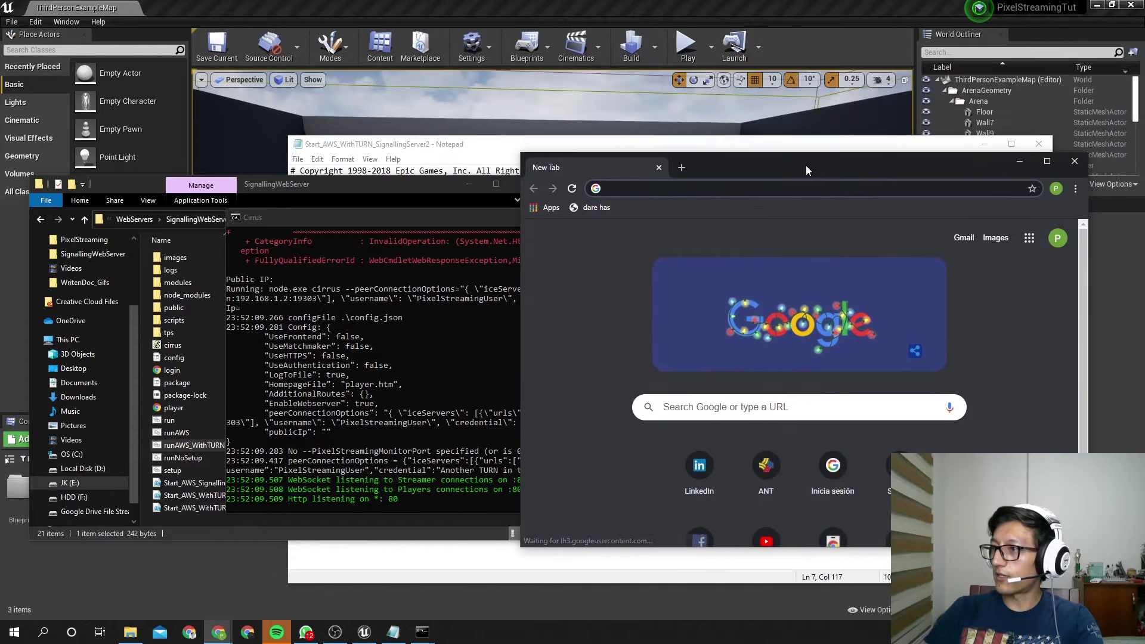
# Play the level in Standalone Game mode from the Play dropdown
pyautogui.click(710, 55)
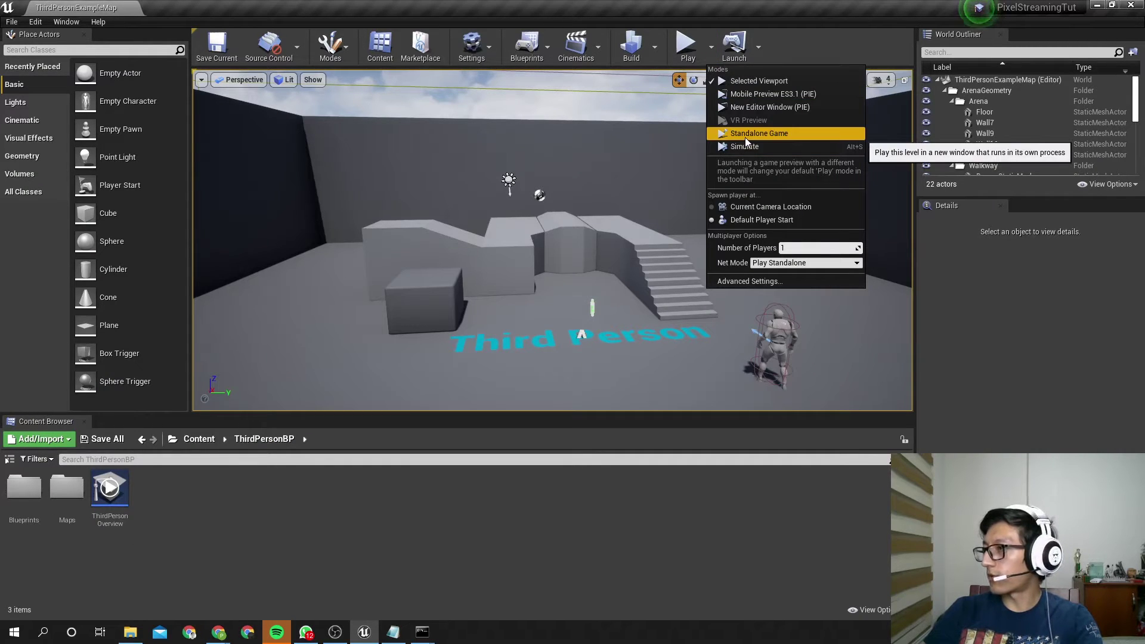
pyautogui.click(741, 134)
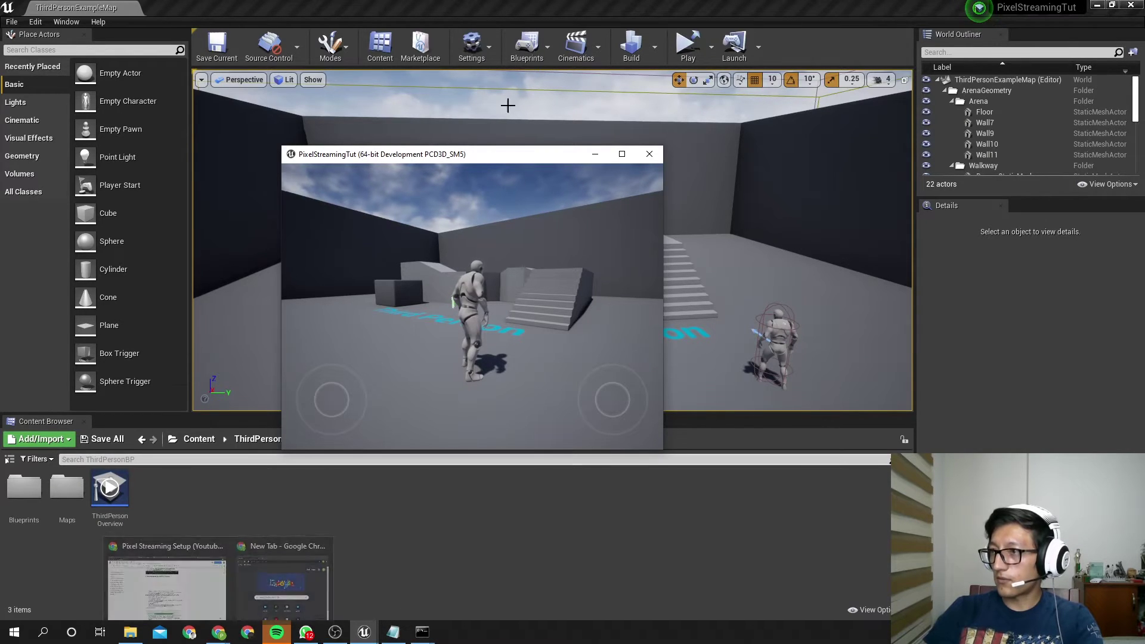
# Move the game window to the upper left and stretch Chrome to full screen height
pyautogui.moveTo(491, 161); pyautogui.dragTo(220, 101)
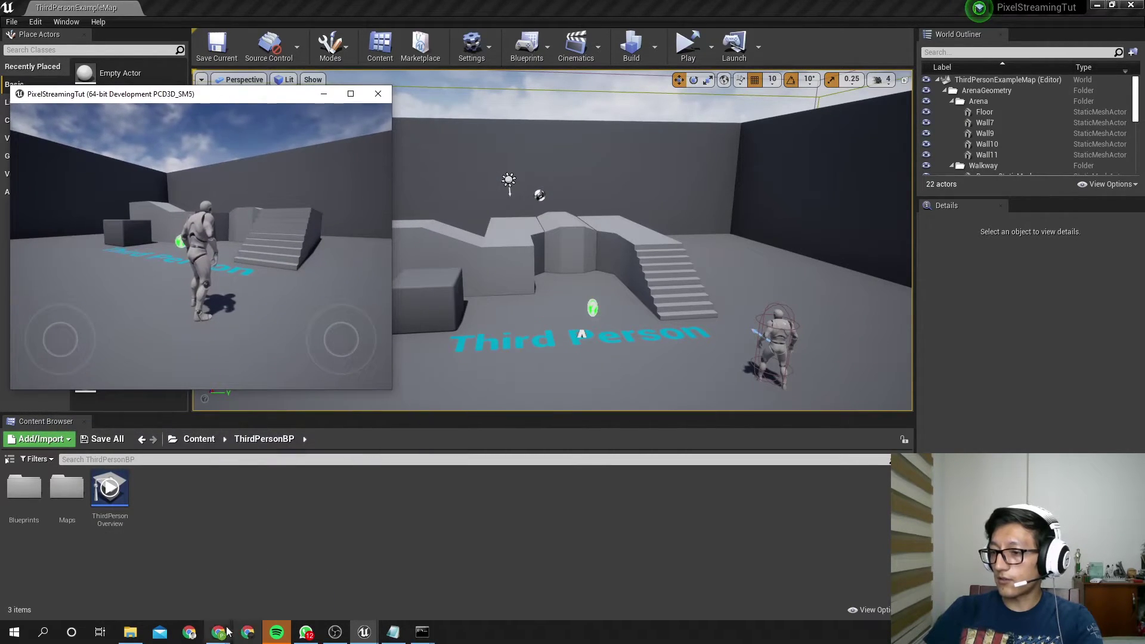
pyautogui.moveTo(220, 632)
pyautogui.click(261, 589)
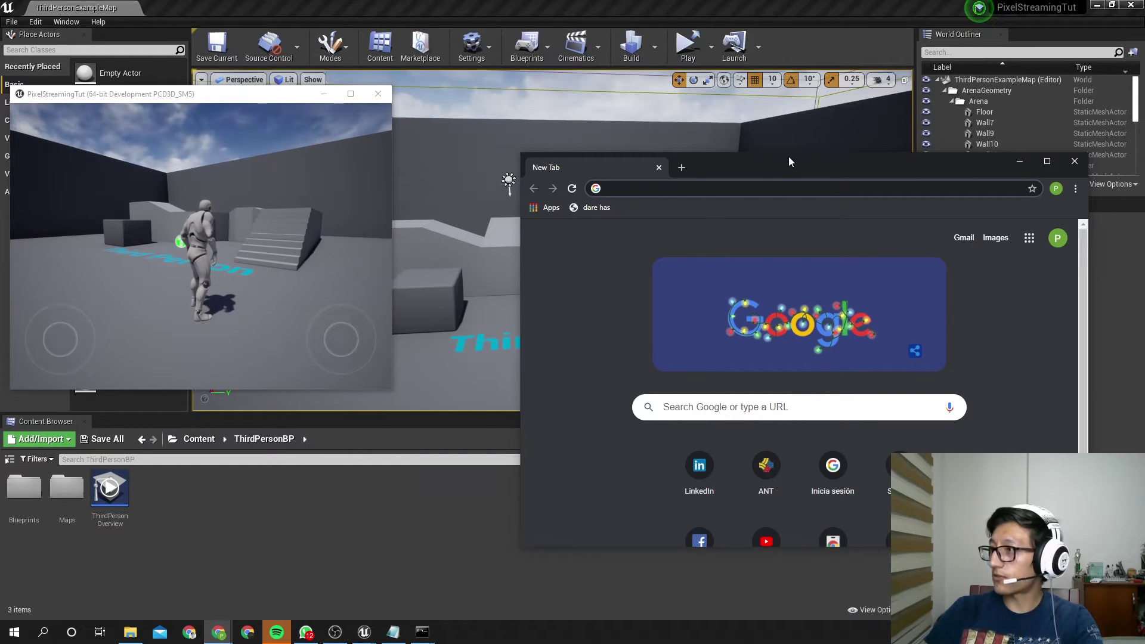
pyautogui.moveTo(794, 153); pyautogui.dragTo(794, 1)
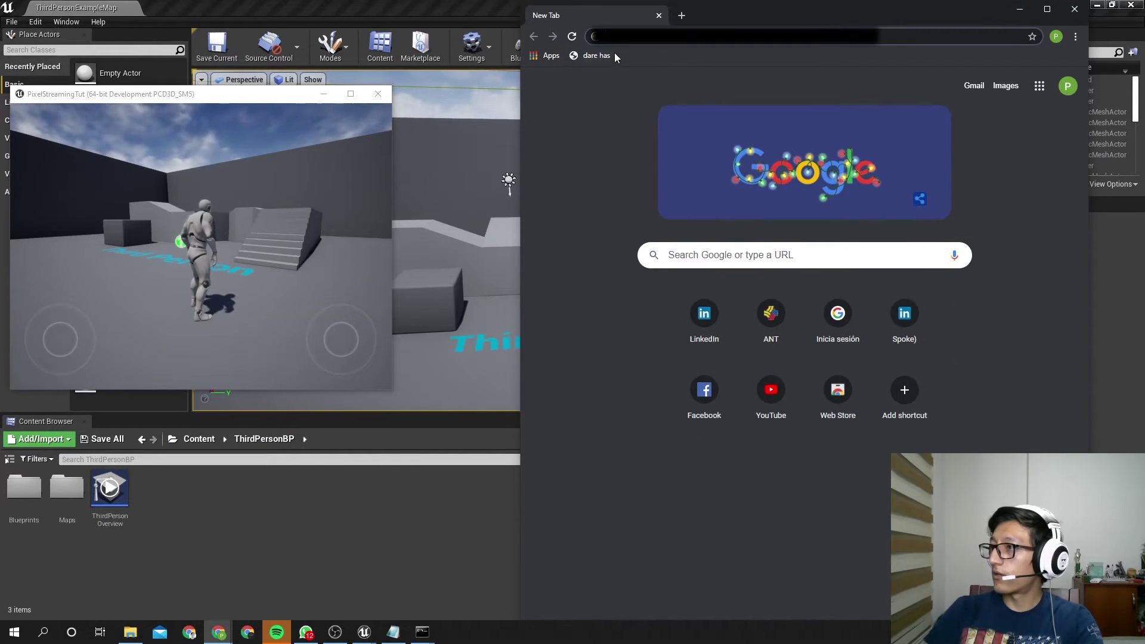
# Load the public ngrok tunnel address in Chrome and start the pixel stream
pyautogui.hotkey('ctrl', 'l')
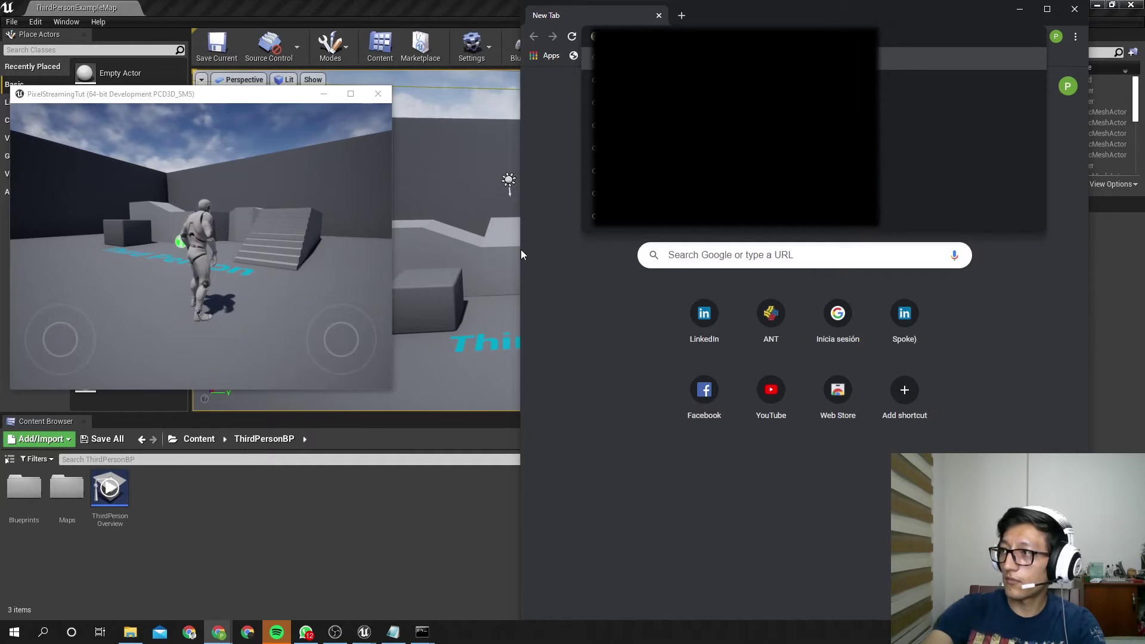
pyautogui.press('Return')
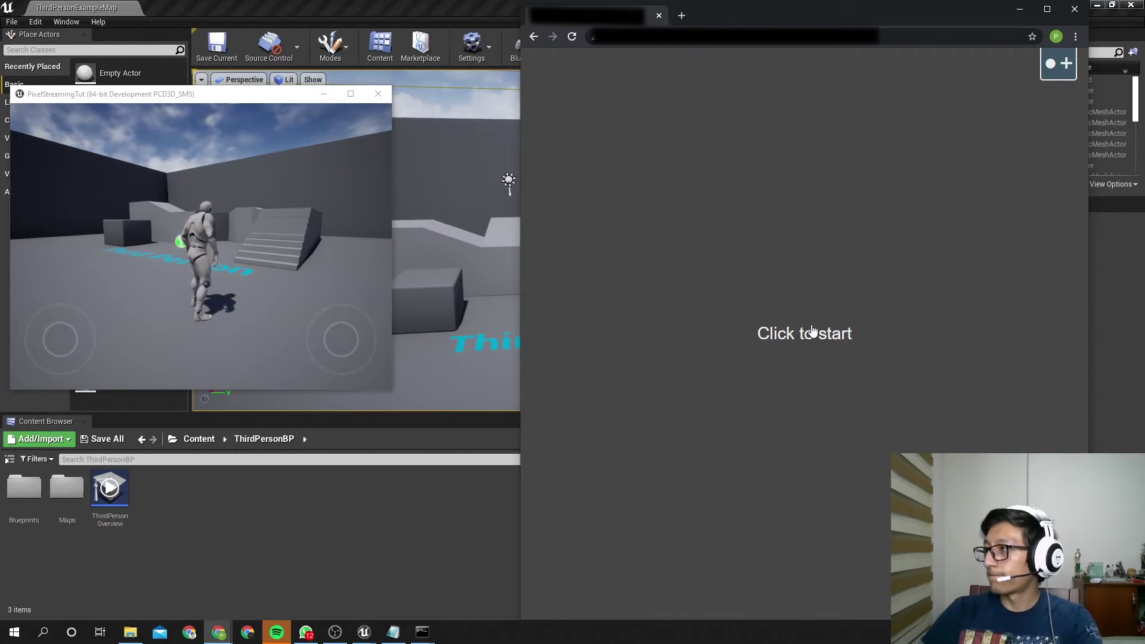
pyautogui.click(813, 329)
pyautogui.click(821, 335)
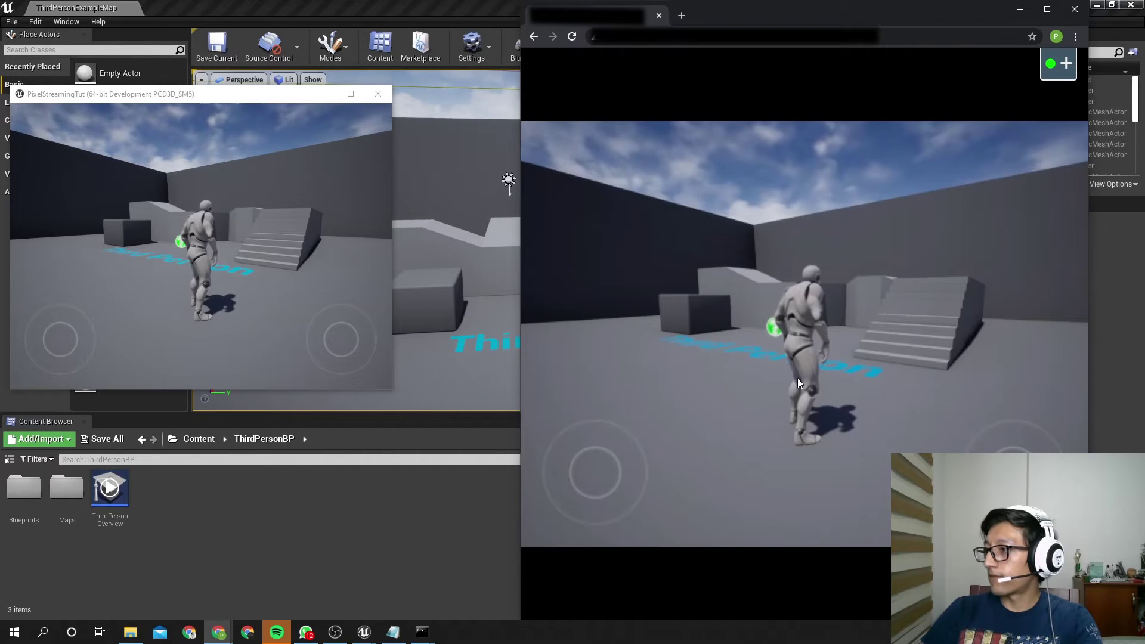
# Run and jump the streamed character off the block, release input, and close Chrome
pyautogui.press('w')
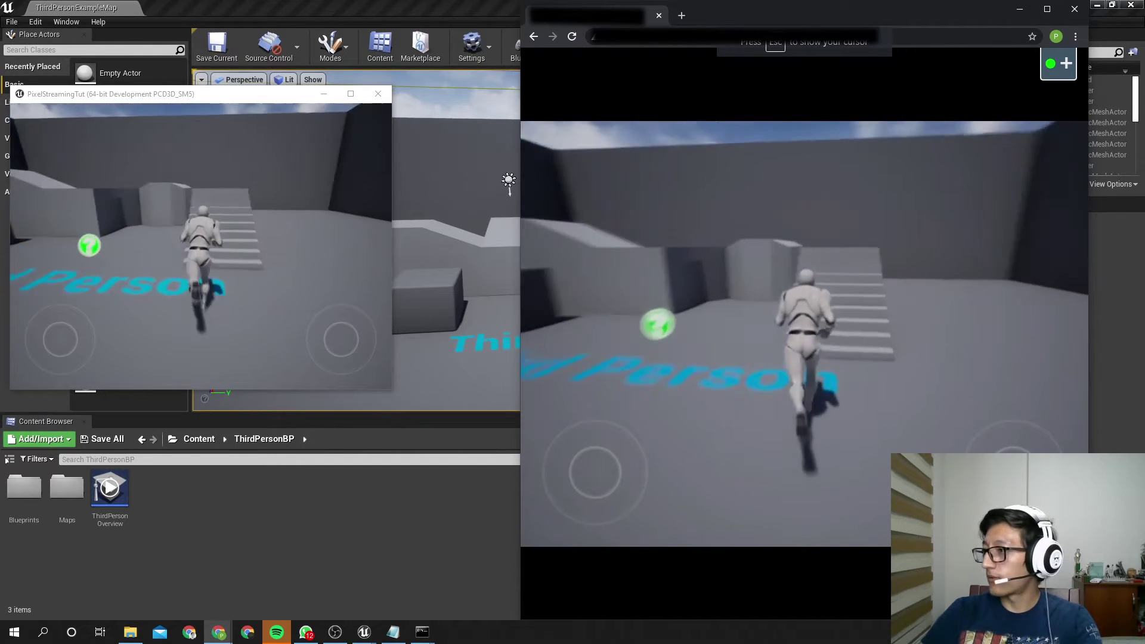
pyautogui.press('w')
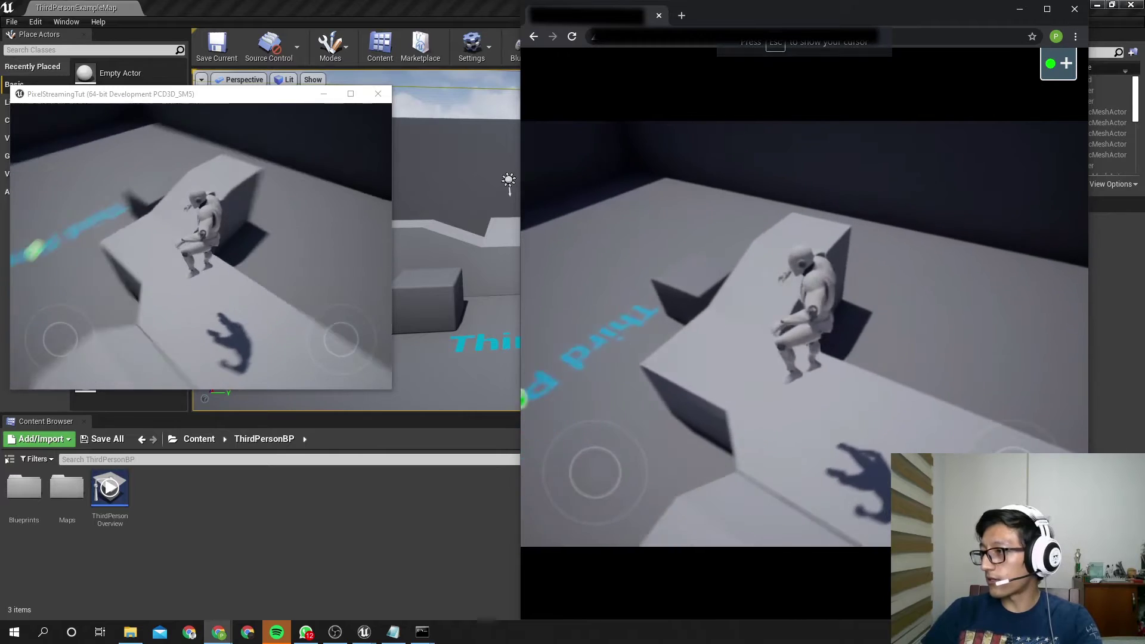
pyautogui.press('w')
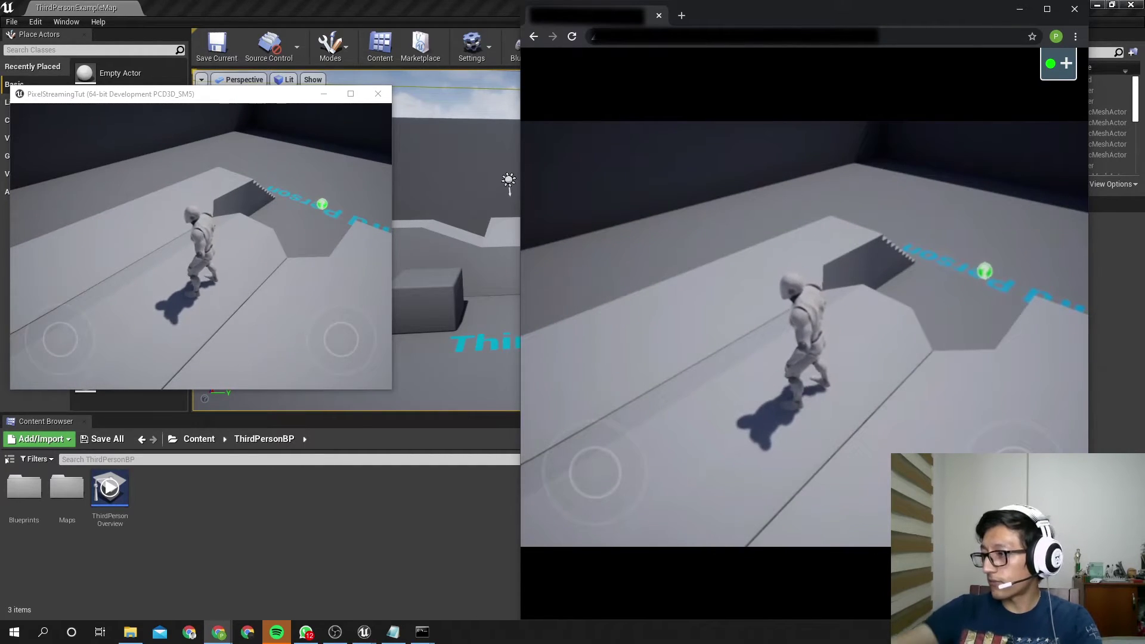
pyautogui.press('w')
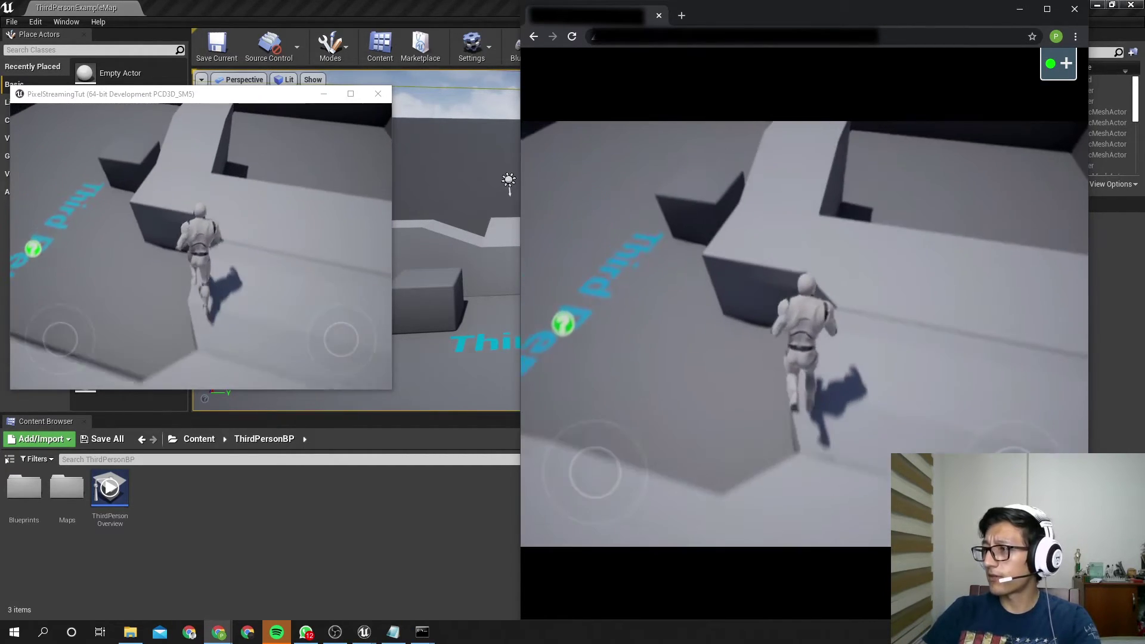
pyautogui.hotkey('alt', 'f')
pyautogui.click(667, 388)
pyautogui.press('w')
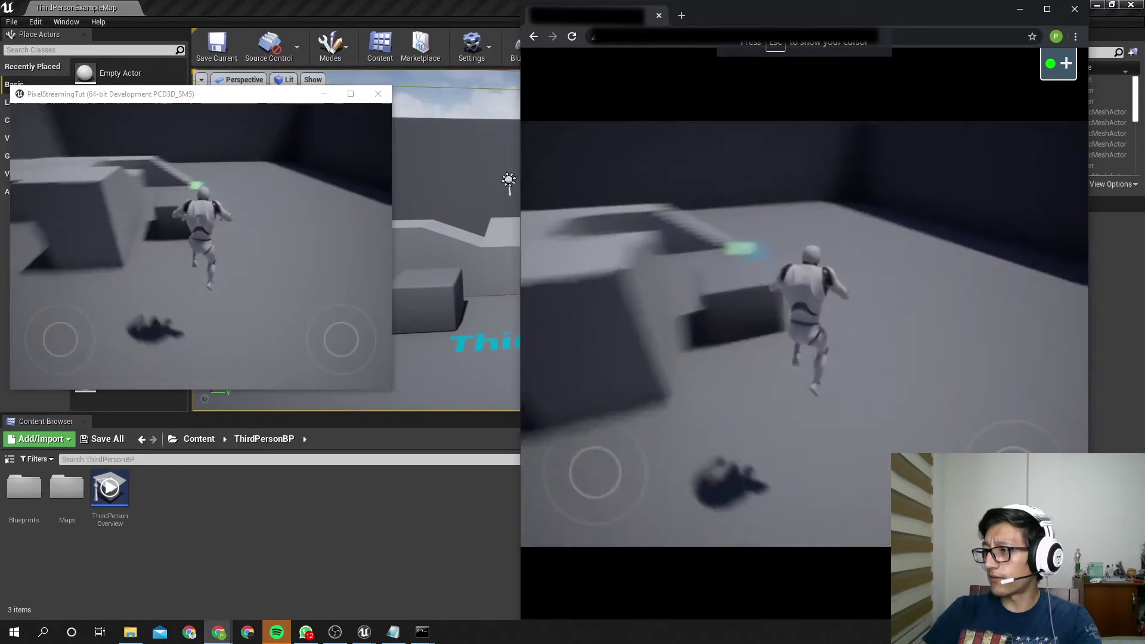
pyautogui.press('w')
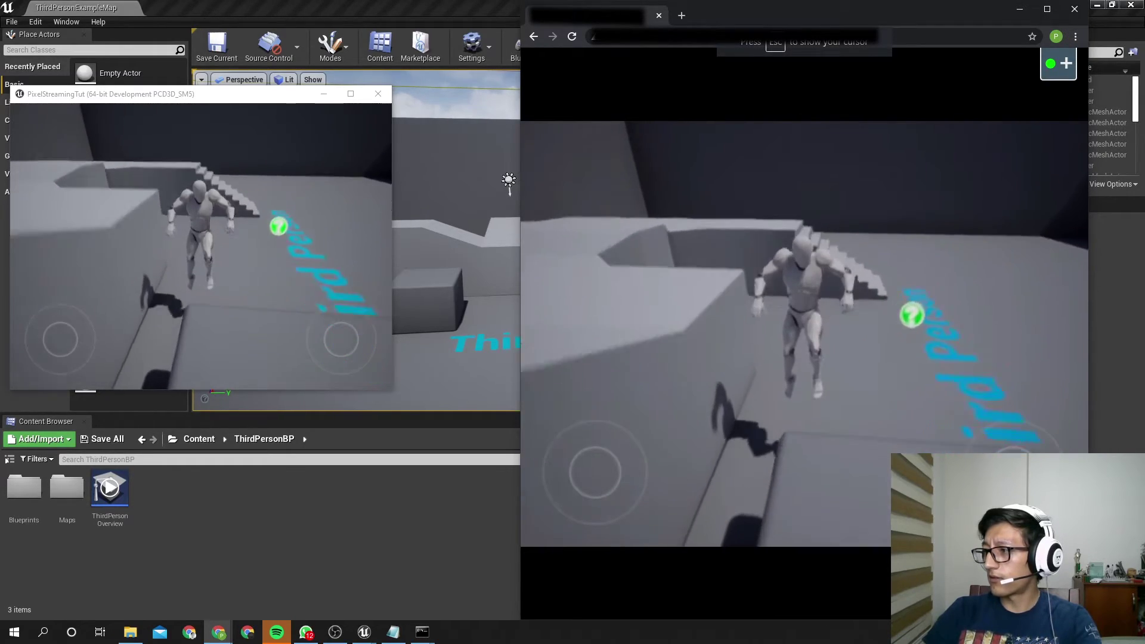
pyautogui.press('w')
pyautogui.press('space')
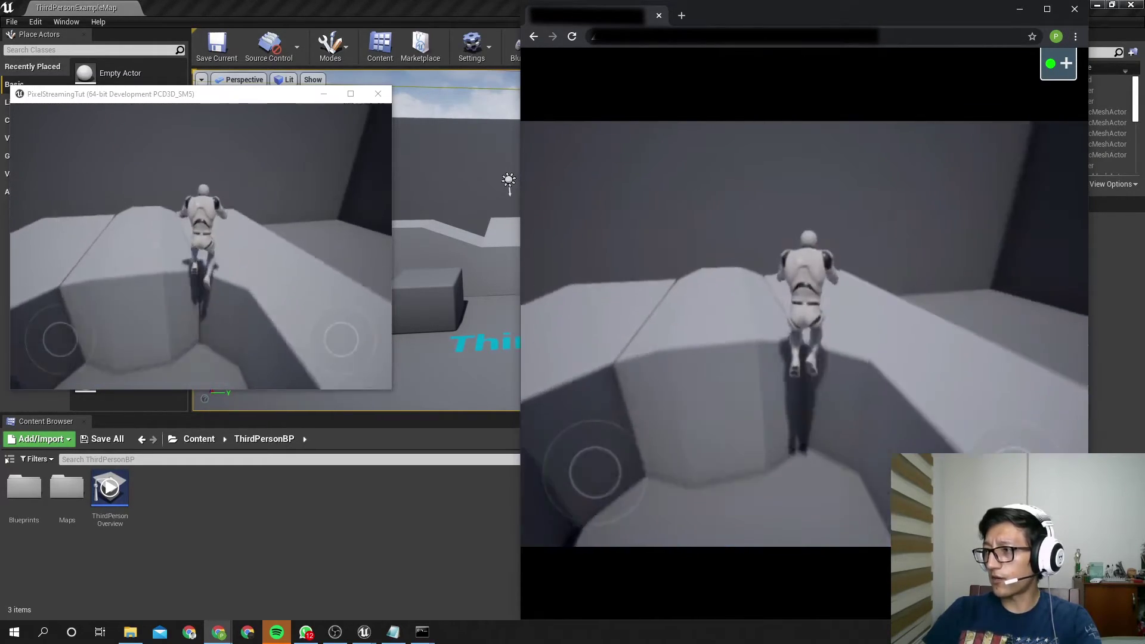
pyautogui.press('w')
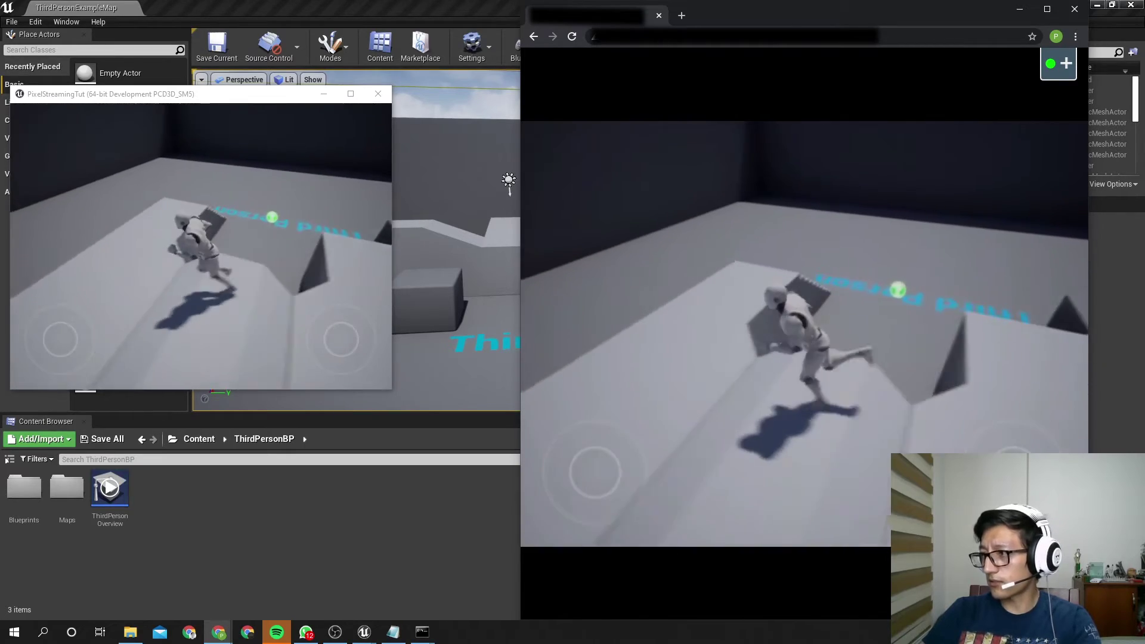
pyautogui.press('w')
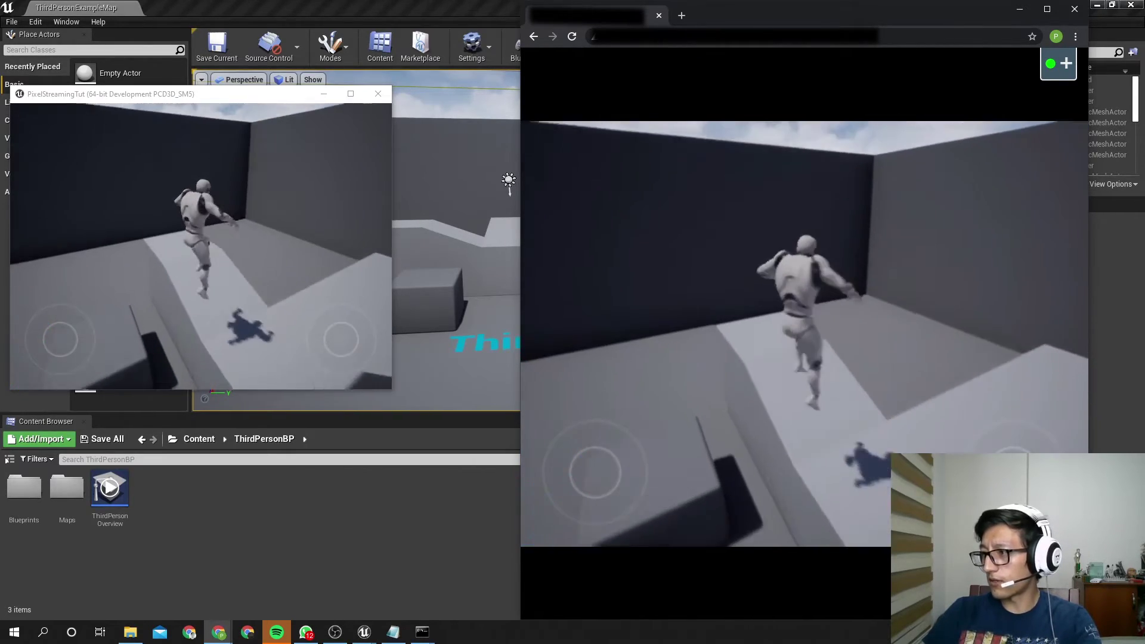
pyautogui.press('space')
pyautogui.press('w')
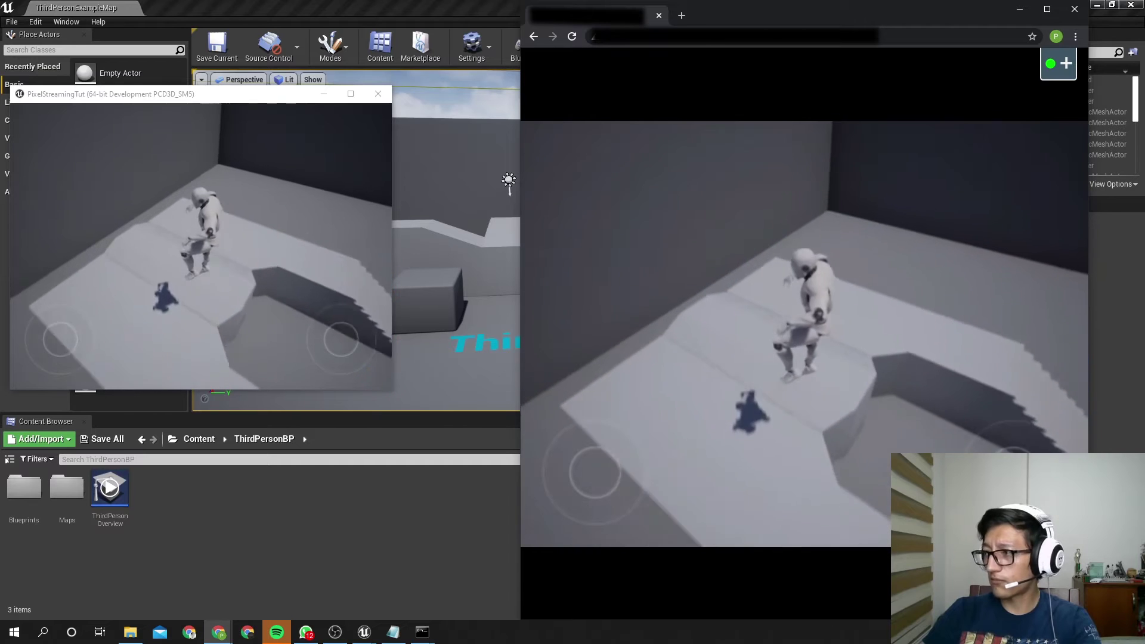
pyautogui.press('Escape')
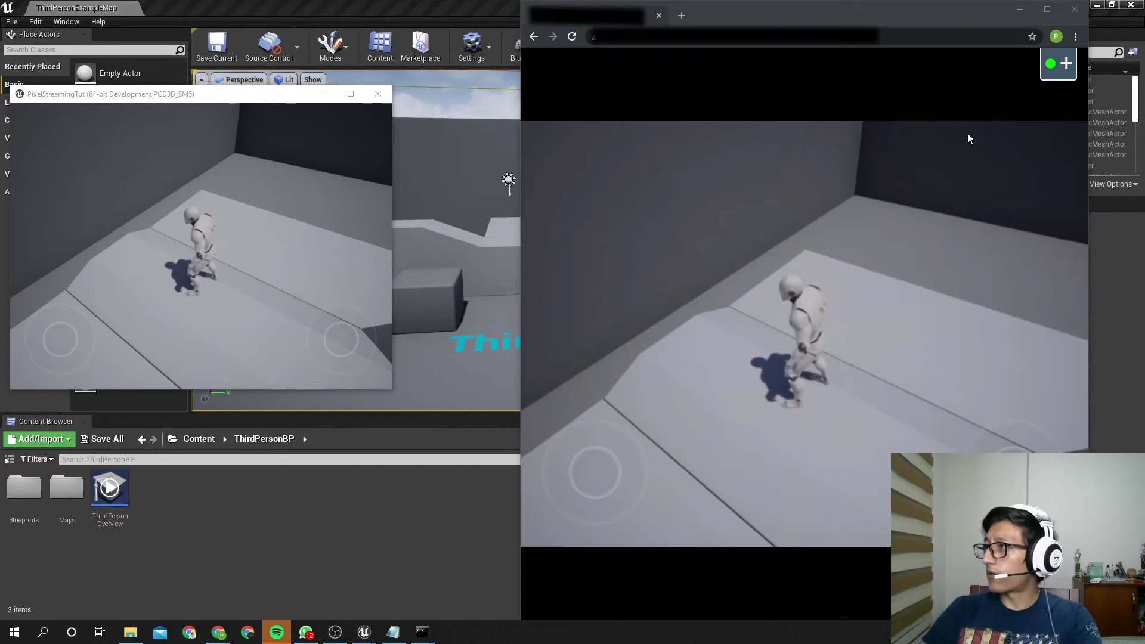
pyautogui.click(1075, 9)
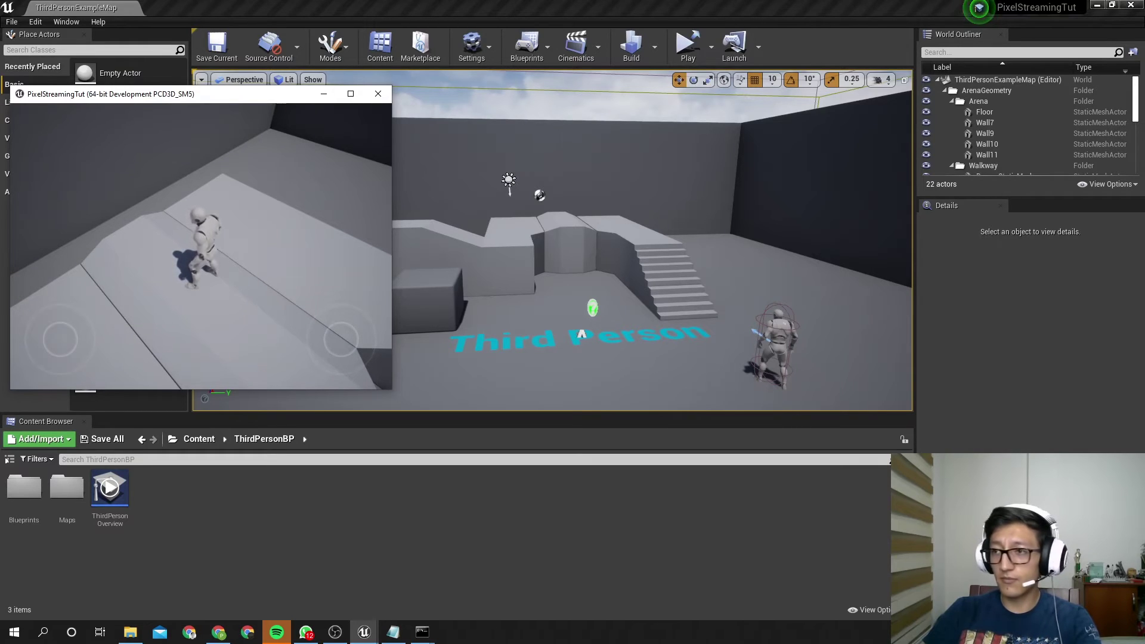
# Close the PixelStreamingTut game window and switch to Chrome's blank new tab
pyautogui.click(377, 94)
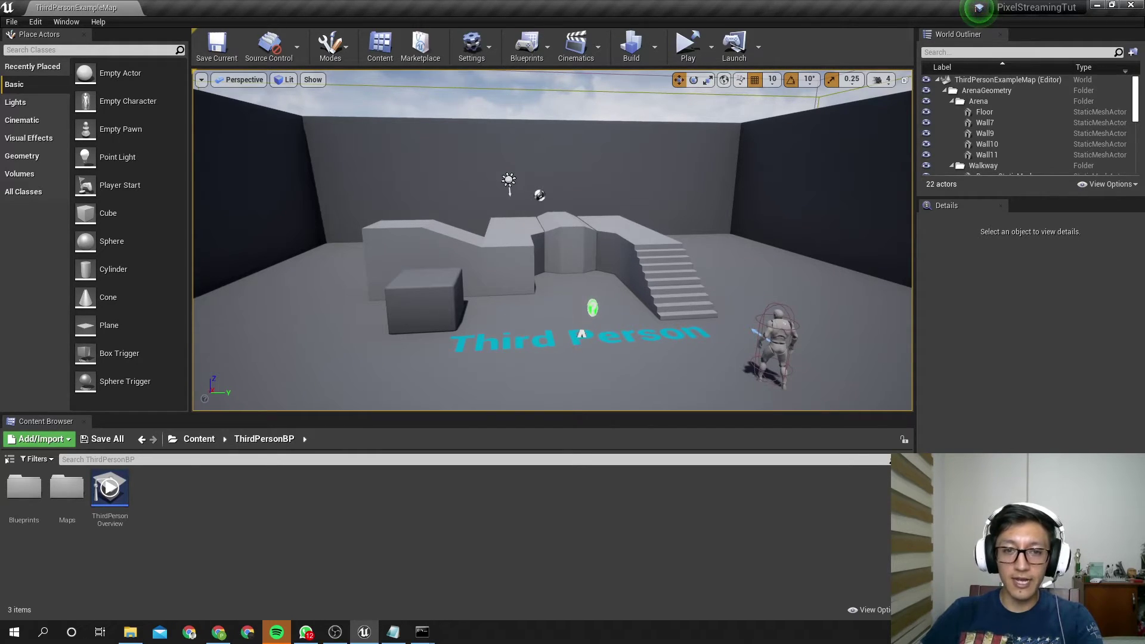
pyautogui.hotkey('alt', 'Tab')
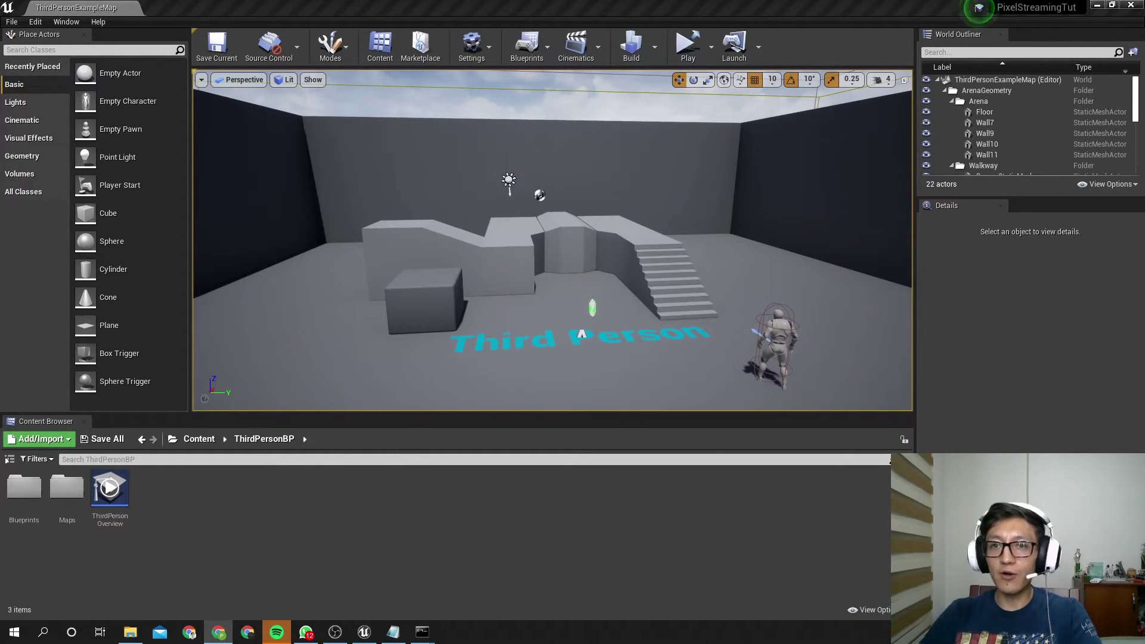
pyautogui.hotkey('alt', 'Tab')
# Go to the ngrok website and open its login page
pyautogui.click(779, 36)
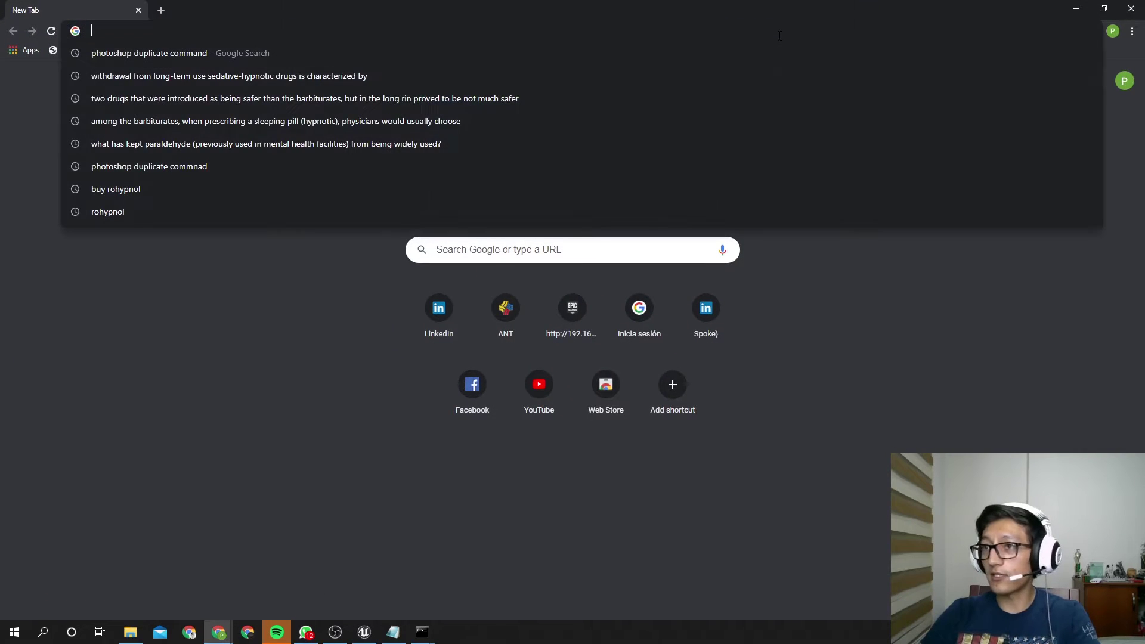
pyautogui.write('https://ngrok.com')
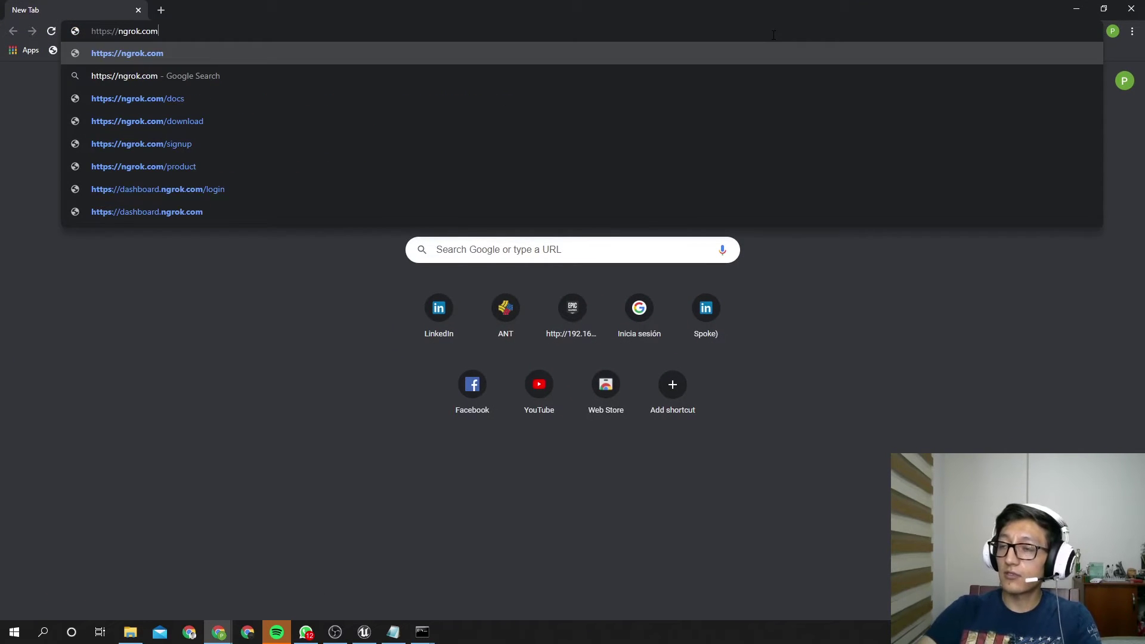
pyautogui.press('Return')
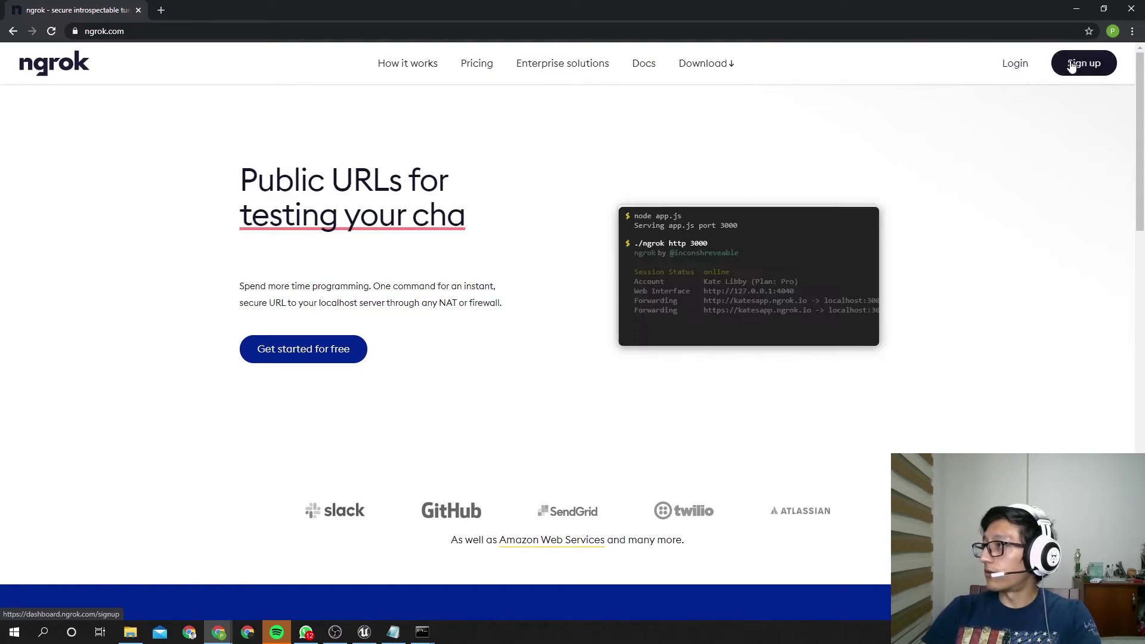
pyautogui.click(1020, 64)
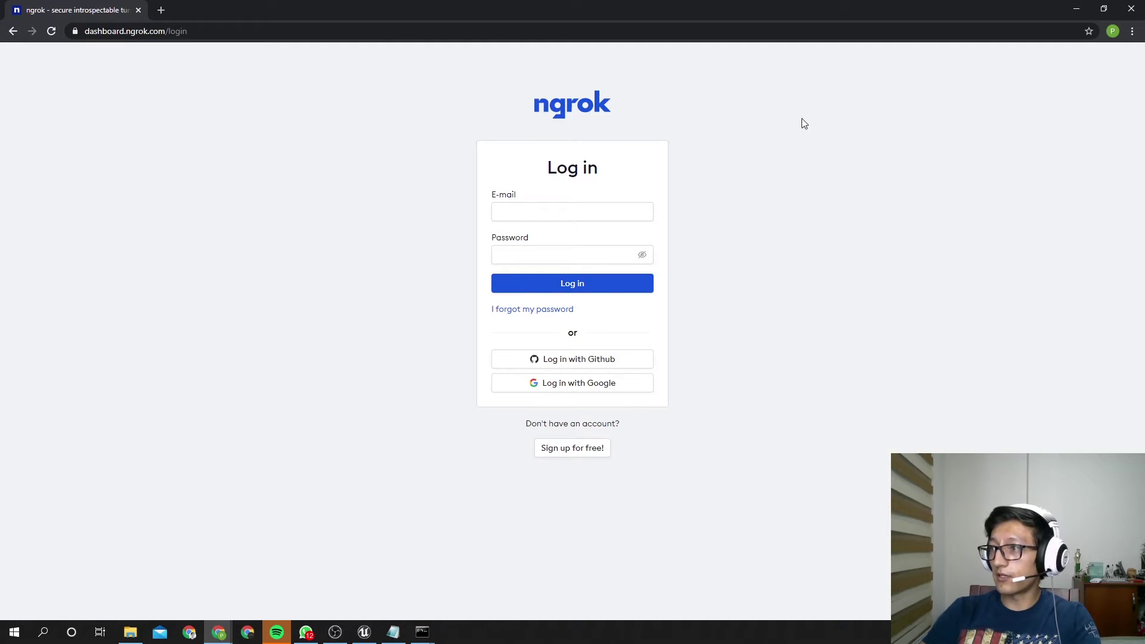
# Log in with GitHub, entering the account e-mail and password
pyautogui.click(551, 216)
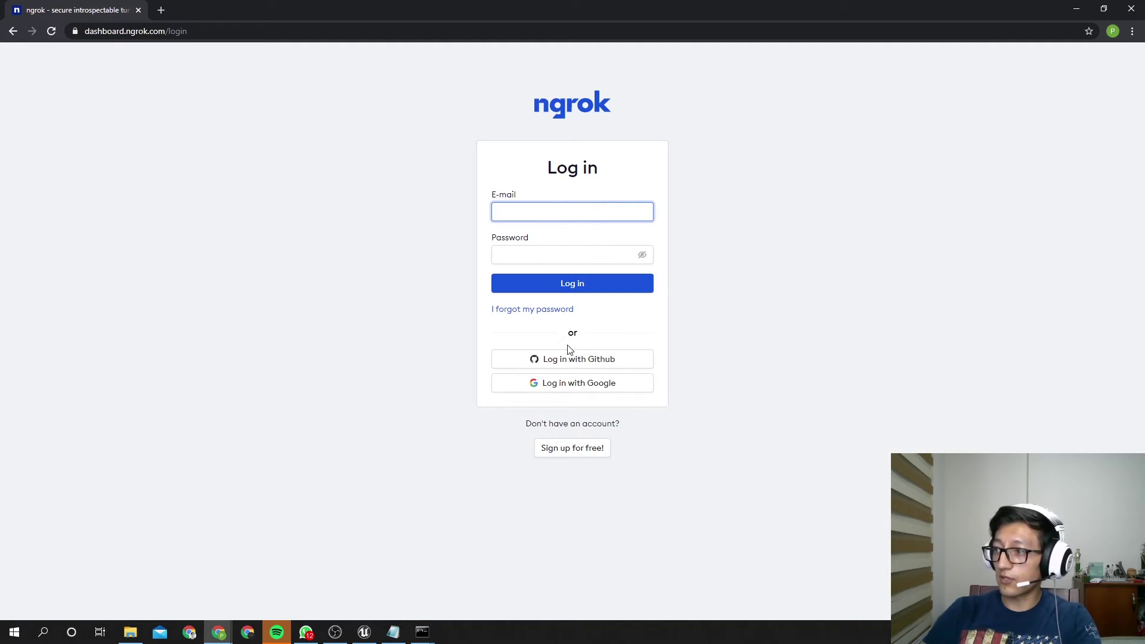
pyautogui.click(581, 359)
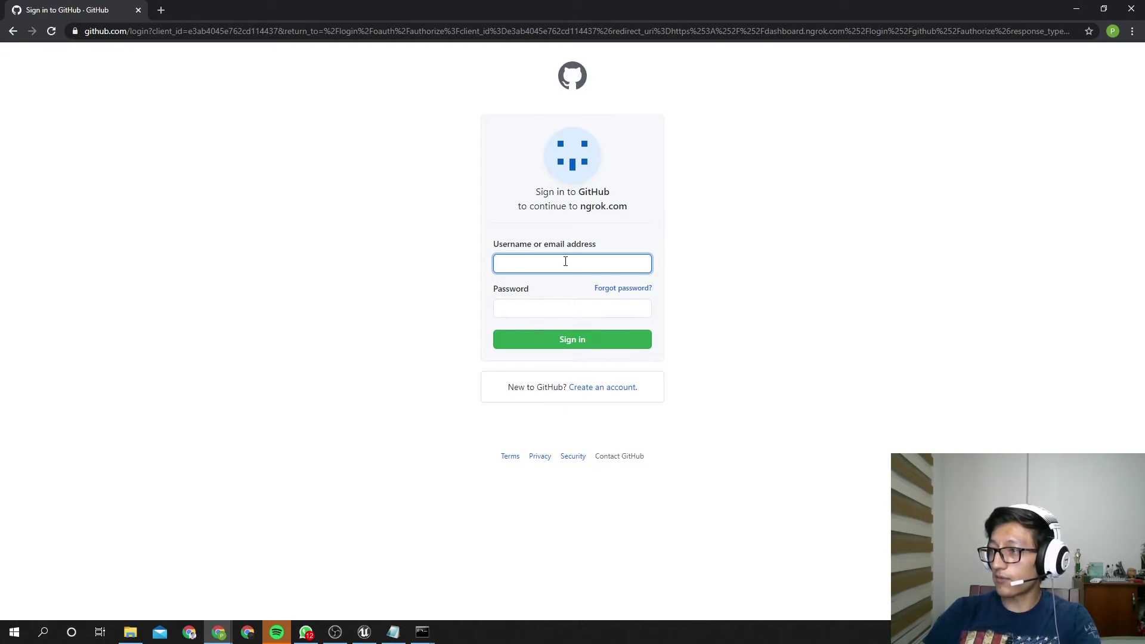
pyautogui.press('Tab')
pyautogui.write('••••••••••')
pyautogui.press('Return')
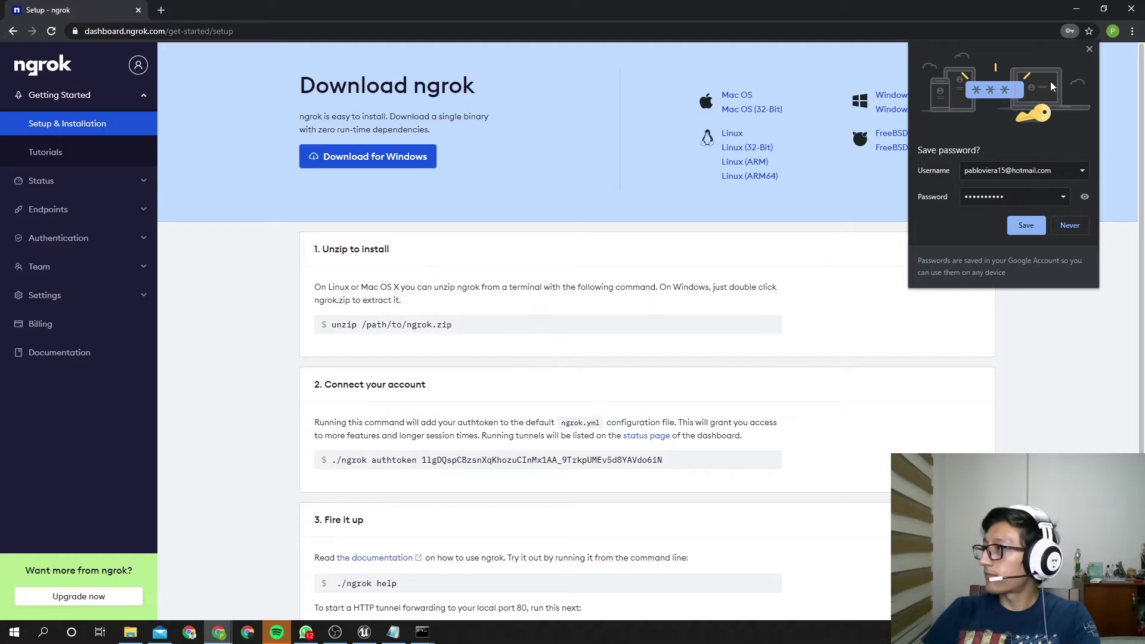
# Dismiss the save-password prompt, select the authtoken command, and download ngrok for Windows
pyautogui.click(1088, 50)
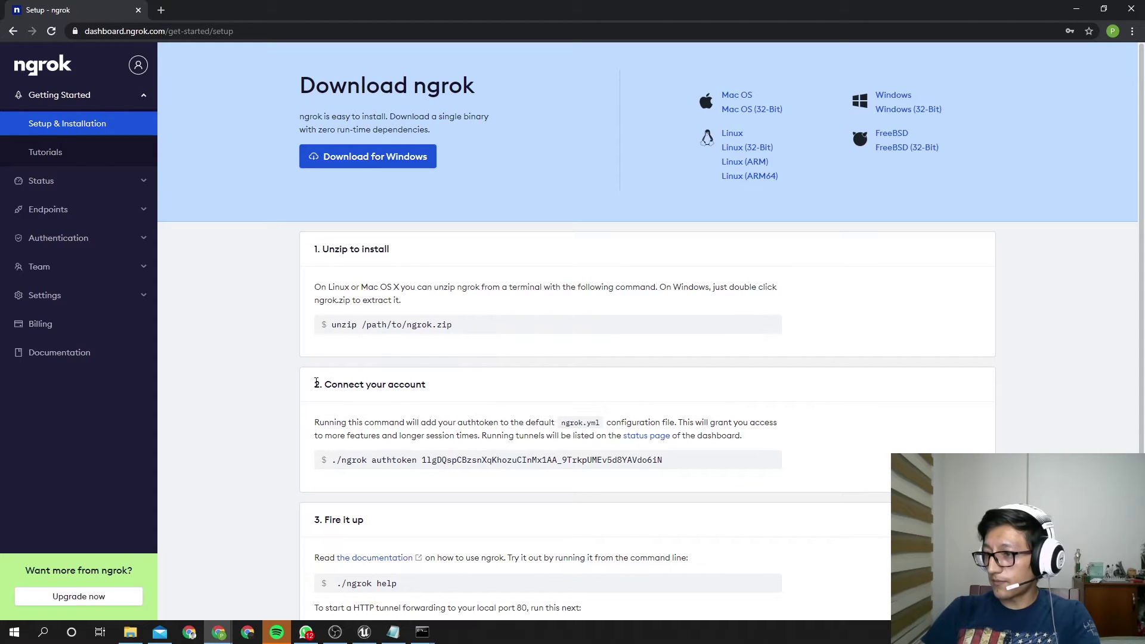
pyautogui.moveTo(316, 382); pyautogui.dragTo(427, 382)
pyautogui.moveTo(672, 464); pyautogui.dragTo(342, 460)
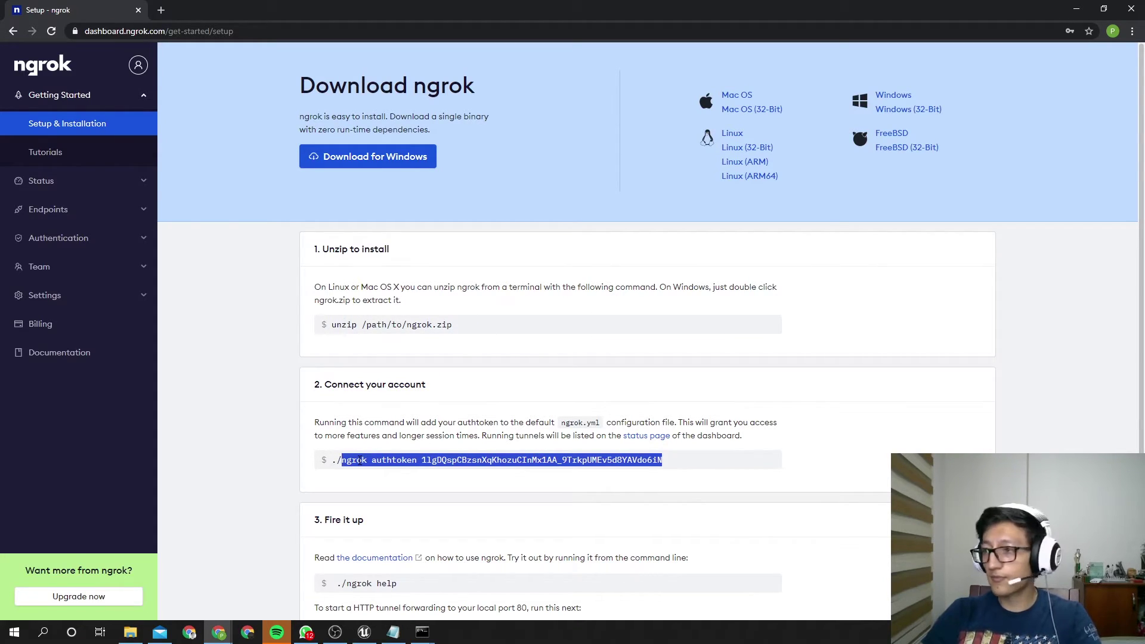
pyautogui.click(403, 165)
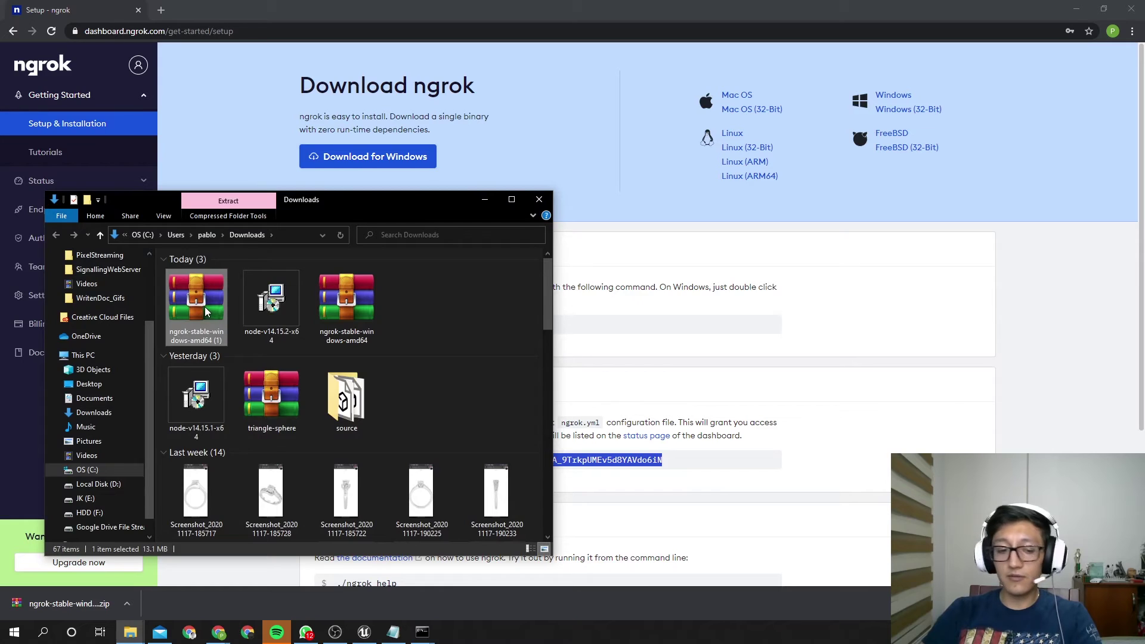
# Paste the ngrok zip into the packaged game's WindowsNoEditor folder
pyautogui.click(539, 199)
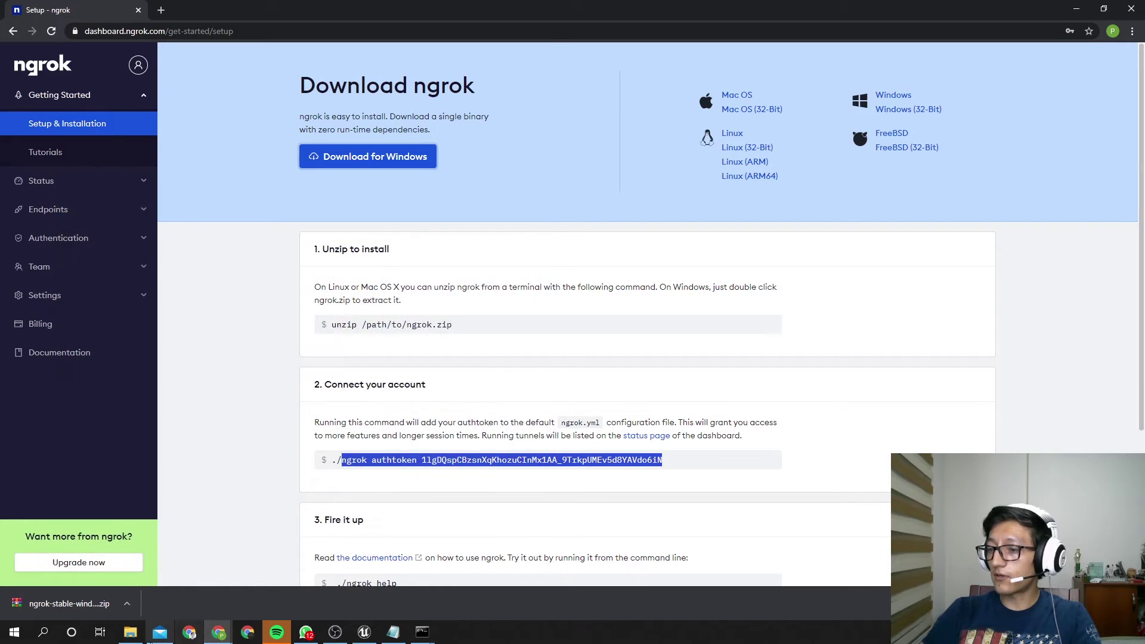
pyautogui.click(130, 633)
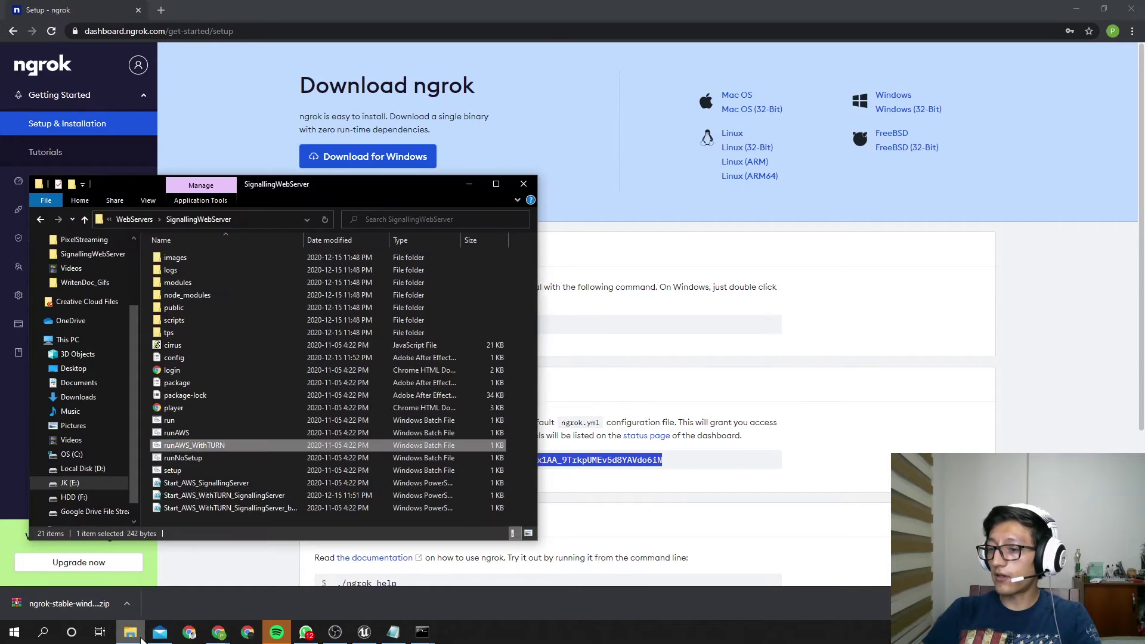
pyautogui.click(133, 219)
pyautogui.click(132, 220)
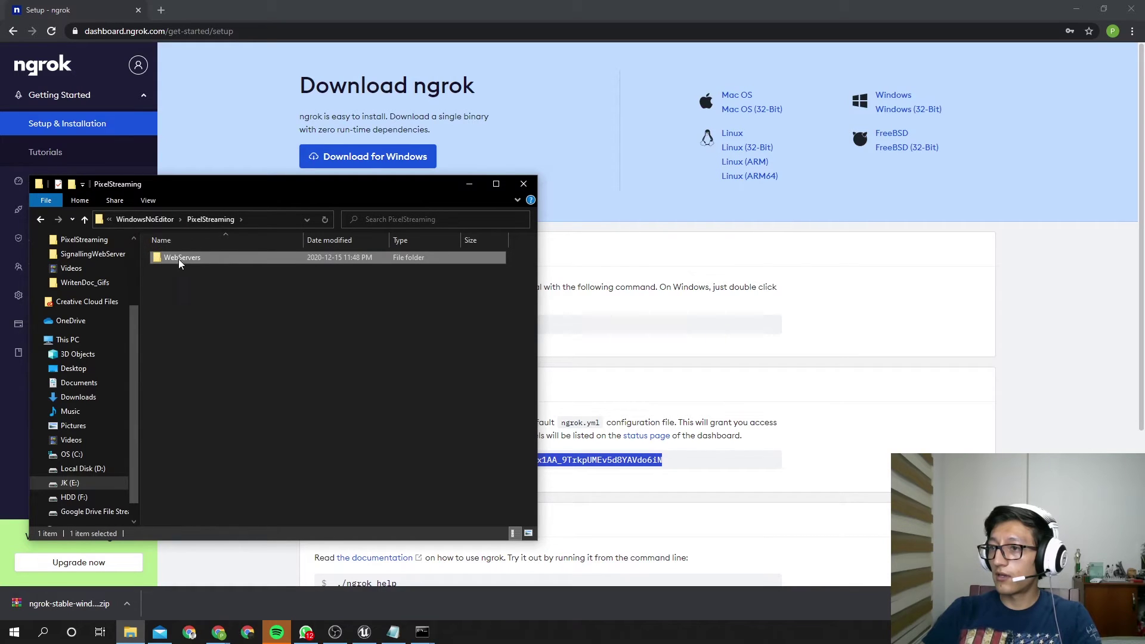
pyautogui.click(145, 220)
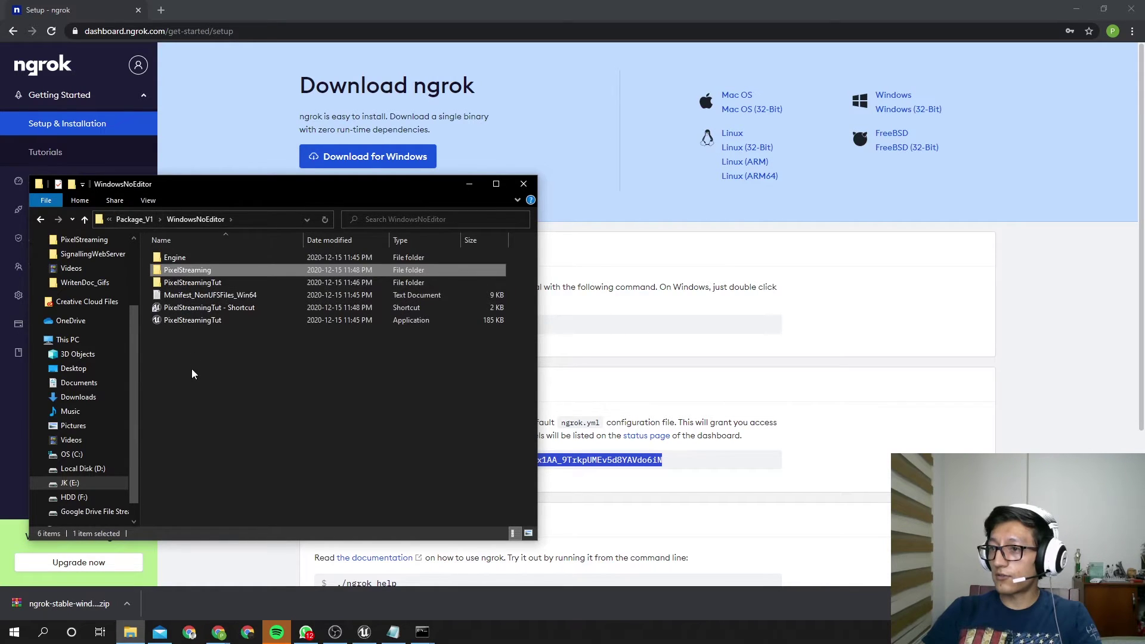
pyautogui.click(203, 353)
pyautogui.hotkey('ctrl', 'v')
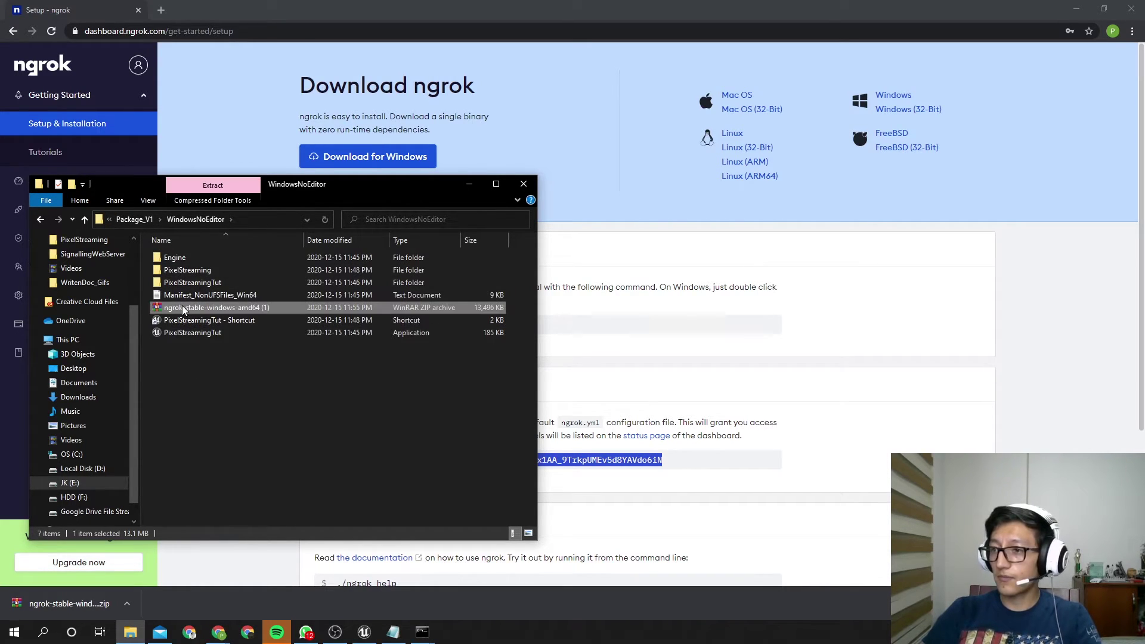
# Extract the ngrok zip here with Extract Here and delete the zip
pyautogui.rightClick(182, 307)
pyautogui.click(237, 368)
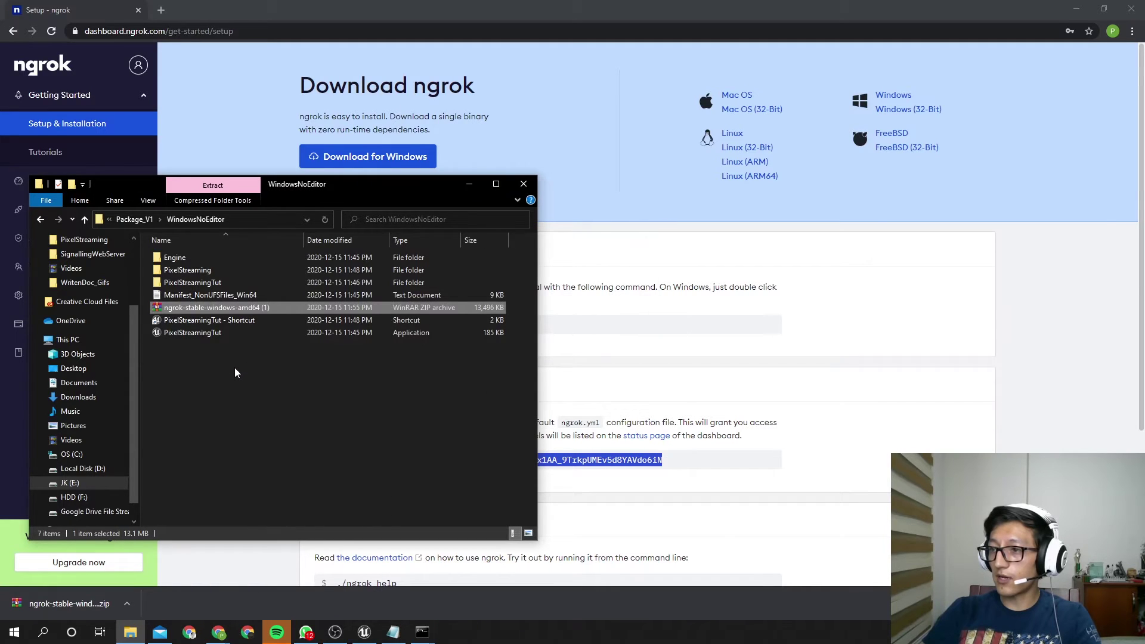
pyautogui.click(199, 363)
pyautogui.click(213, 325)
pyautogui.press('Delete')
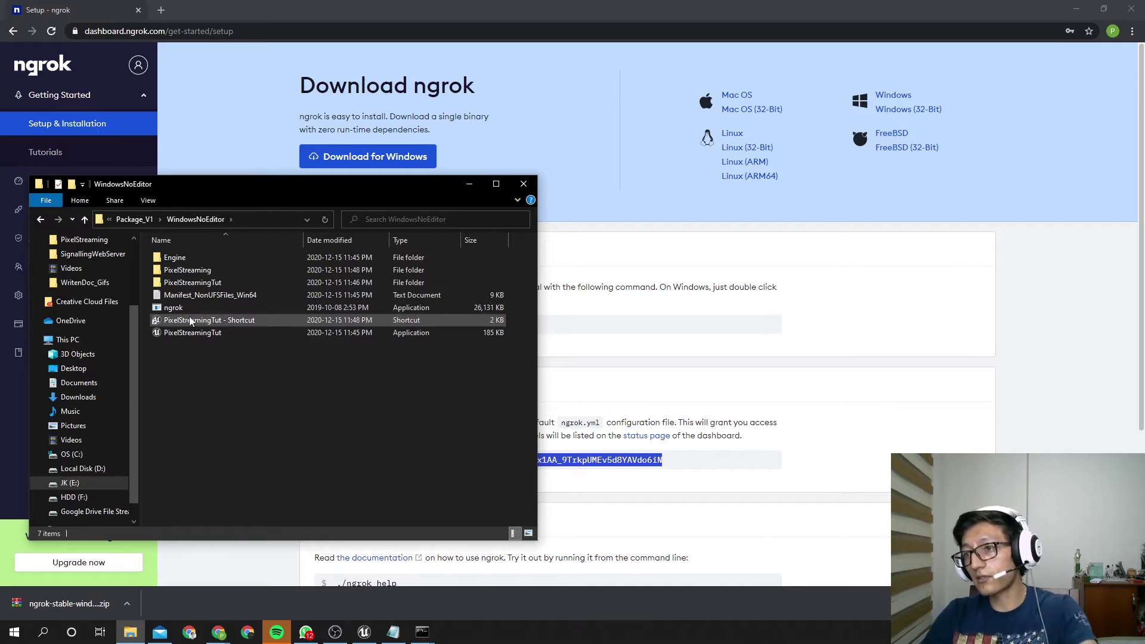
pyautogui.click(195, 309)
# Launch ngrok.exe, select the authtoken command on the setup page, and minimize the Cirrus console
pyautogui.doubleClick(194, 308)
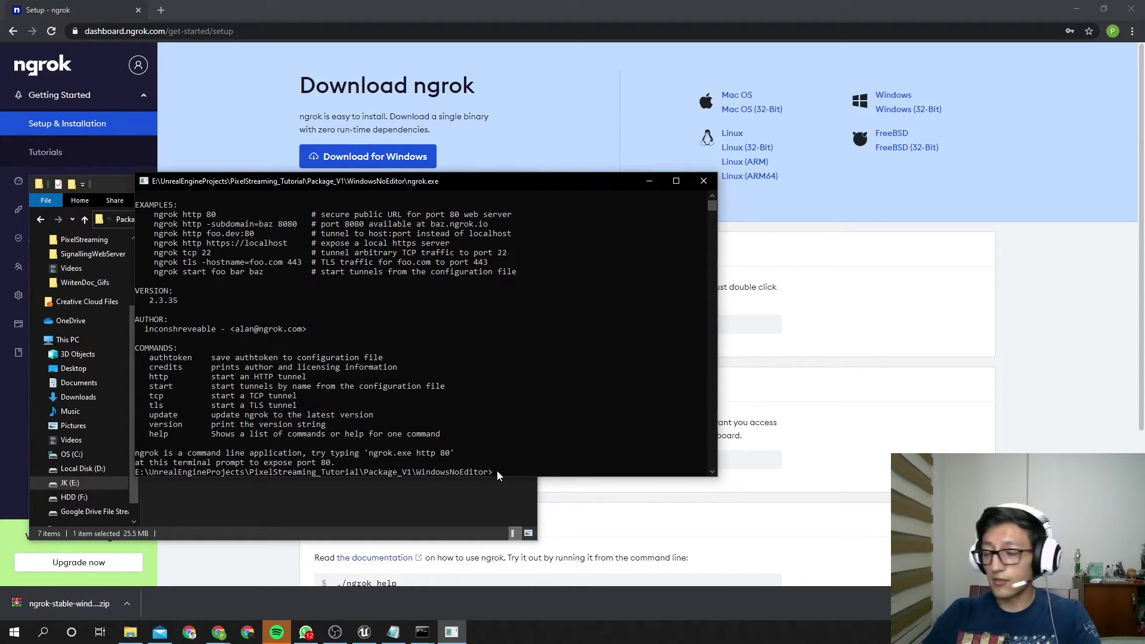
pyautogui.click(774, 459)
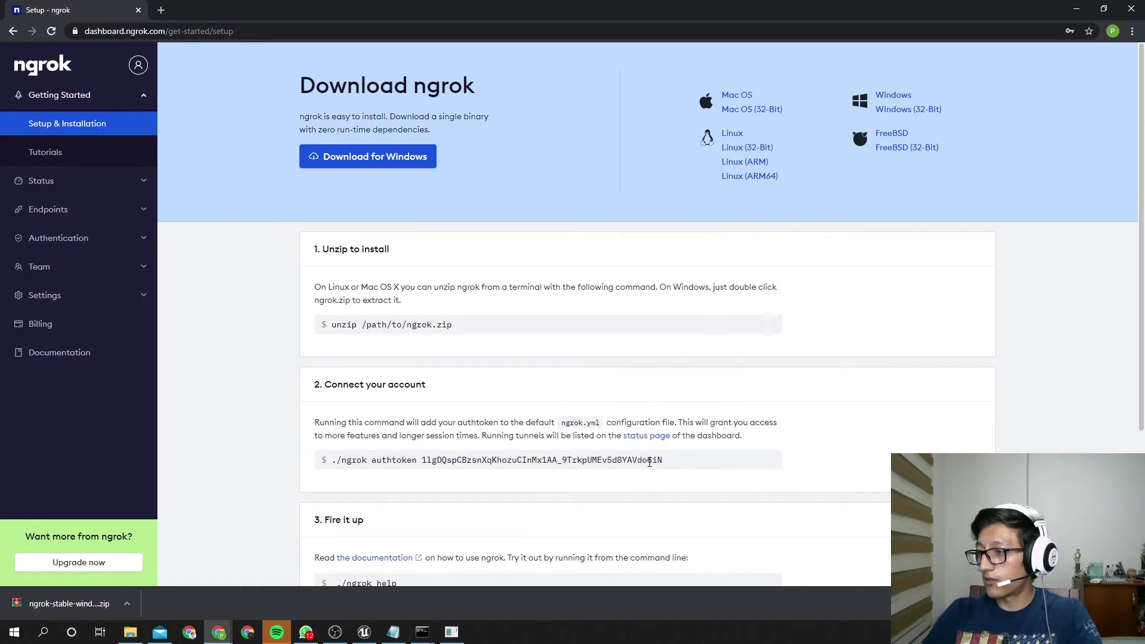
pyautogui.moveTo(655, 459); pyautogui.dragTo(342, 464)
pyautogui.hotkey('ctrl', 'c')
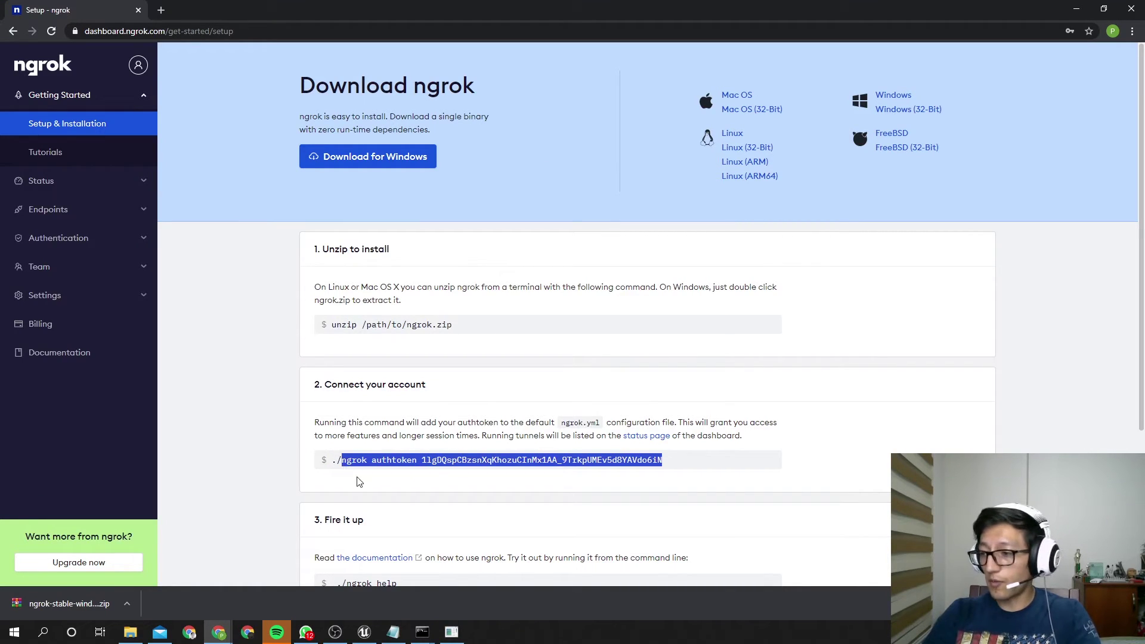
pyautogui.moveTo(422, 632)
pyautogui.click(488, 594)
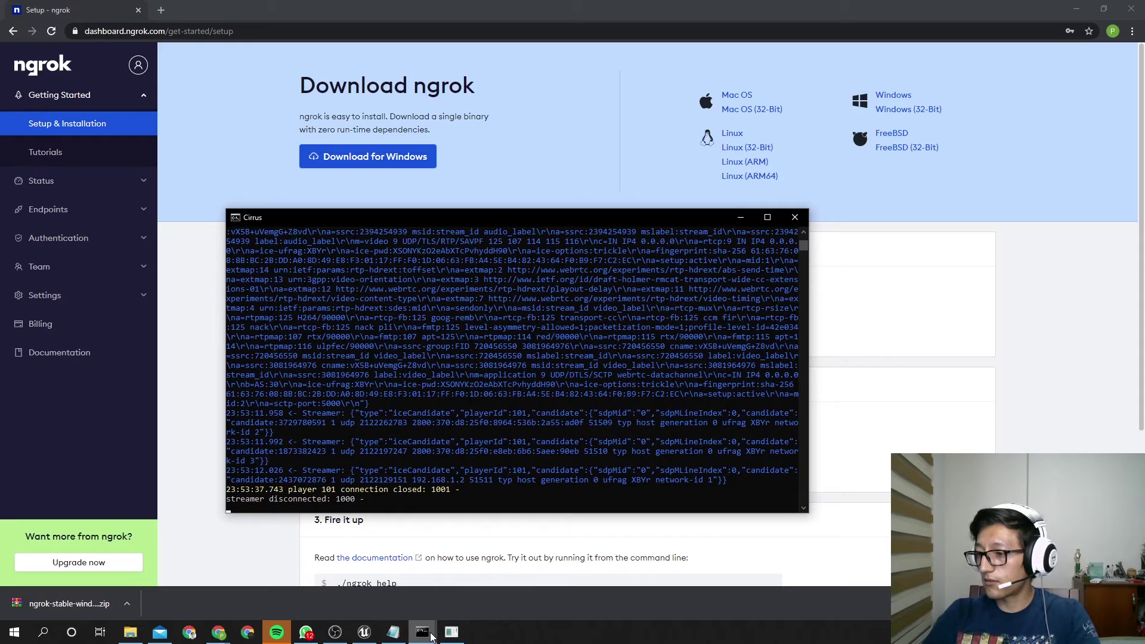
pyautogui.click(741, 218)
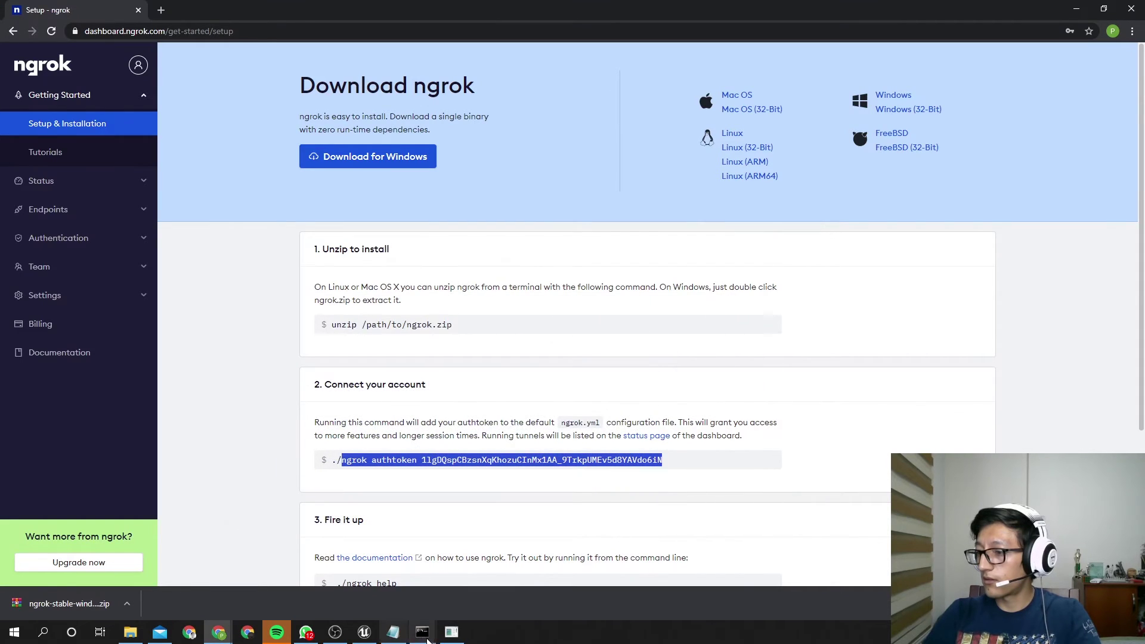
pyautogui.moveTo(422, 632)
# Save the authtoken in the ngrok console, then run 'ngrok http 80'
pyautogui.click(371, 598)
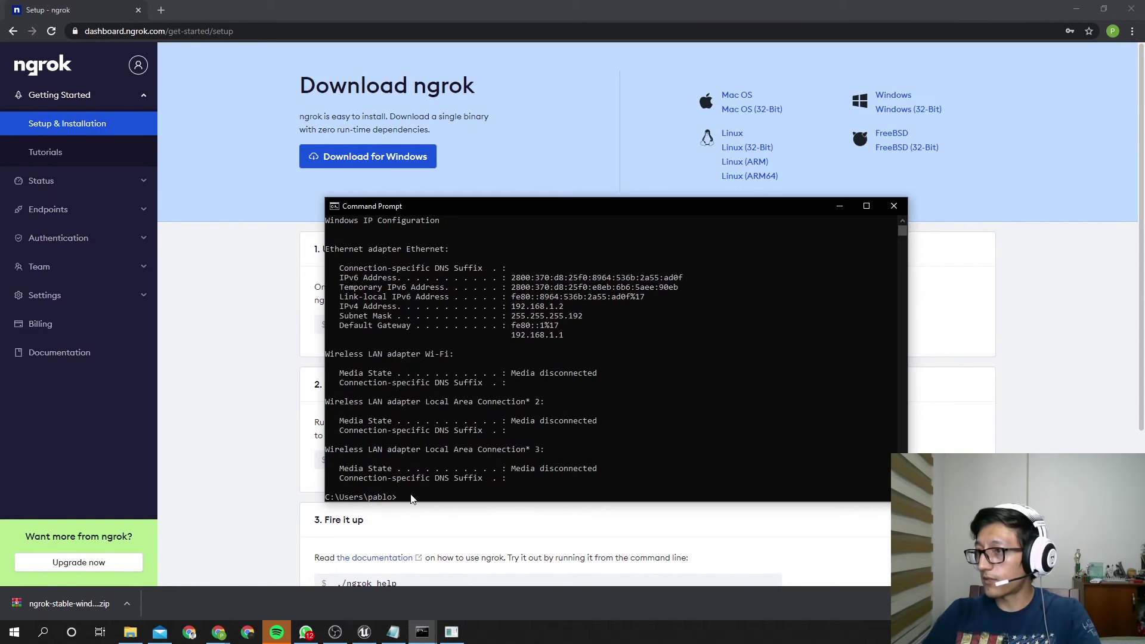
pyautogui.click(893, 206)
pyautogui.click(451, 632)
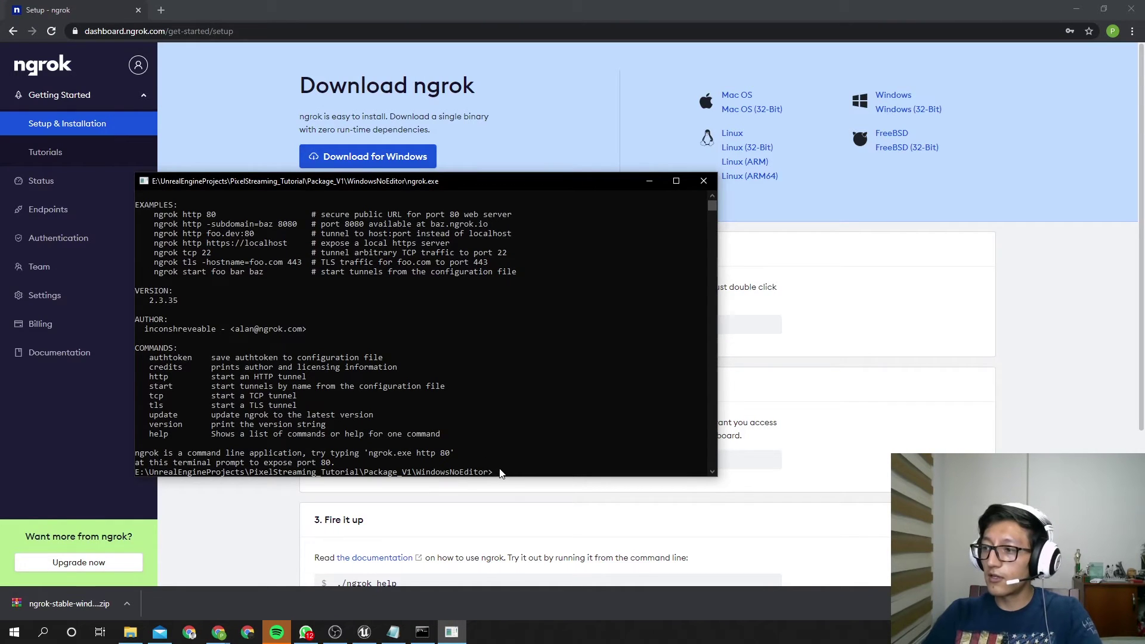
pyautogui.hotkey('ctrl', 'v')
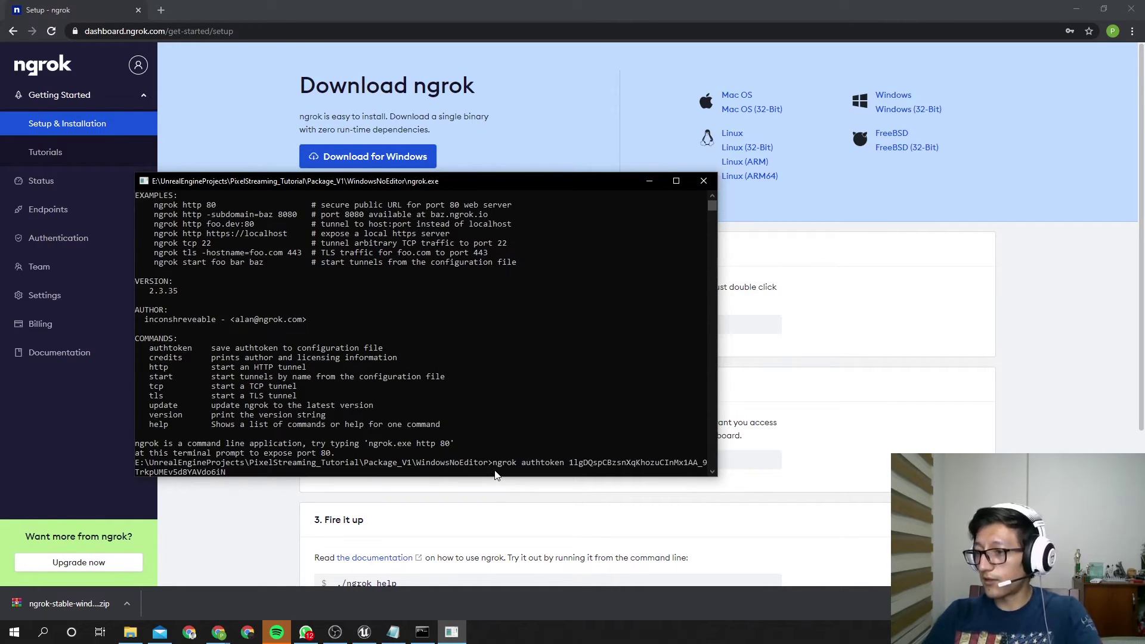
pyautogui.press('Return')
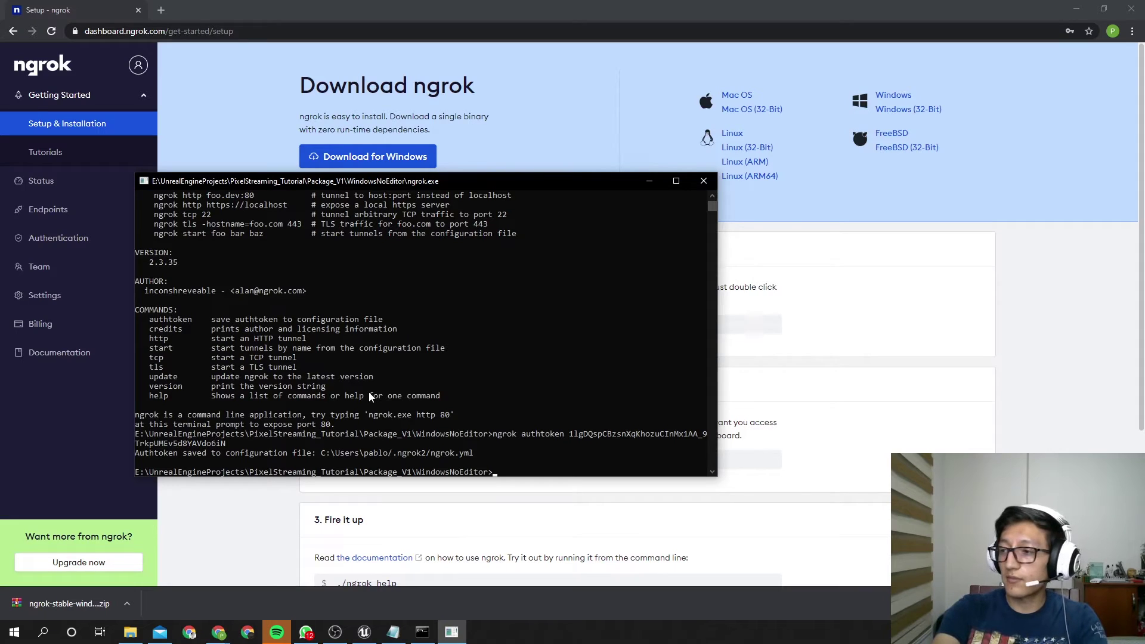
pyautogui.write('ngrok')
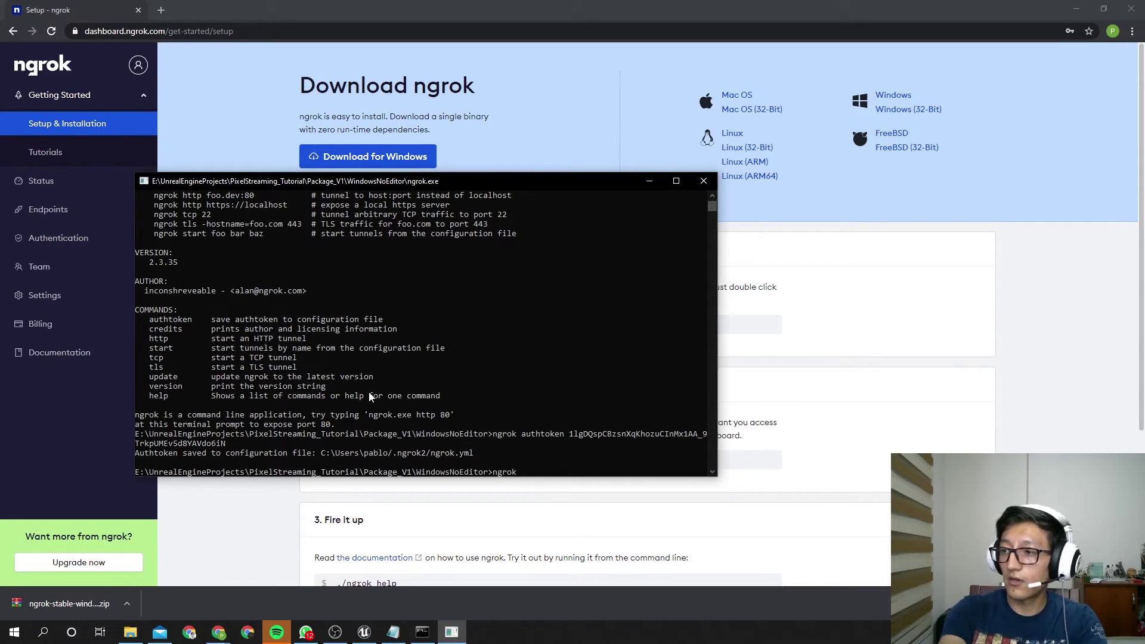
pyautogui.write('  htt')
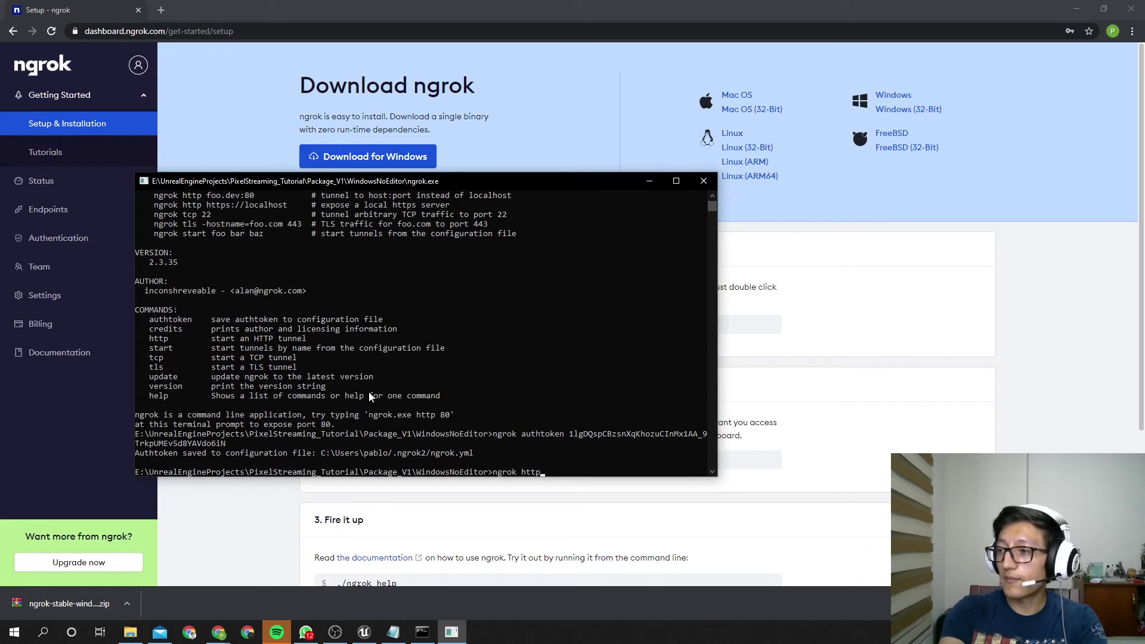
pyautogui.write('p 80')
pyautogui.press('Return')
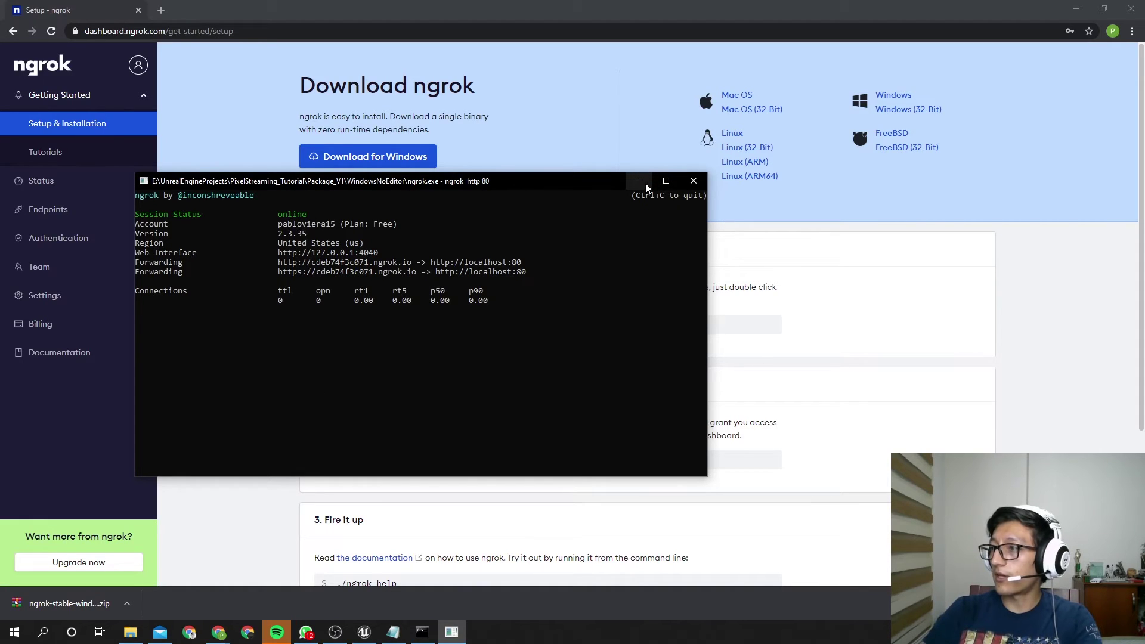
# Stop the running ngrok session and close its console window
pyautogui.click(280, 271)
pyautogui.moveTo(413, 280); pyautogui.dragTo(416, 280)
pyautogui.hotkey('ctrl', 'c')
pyautogui.hotkey('ctrl', 'c')
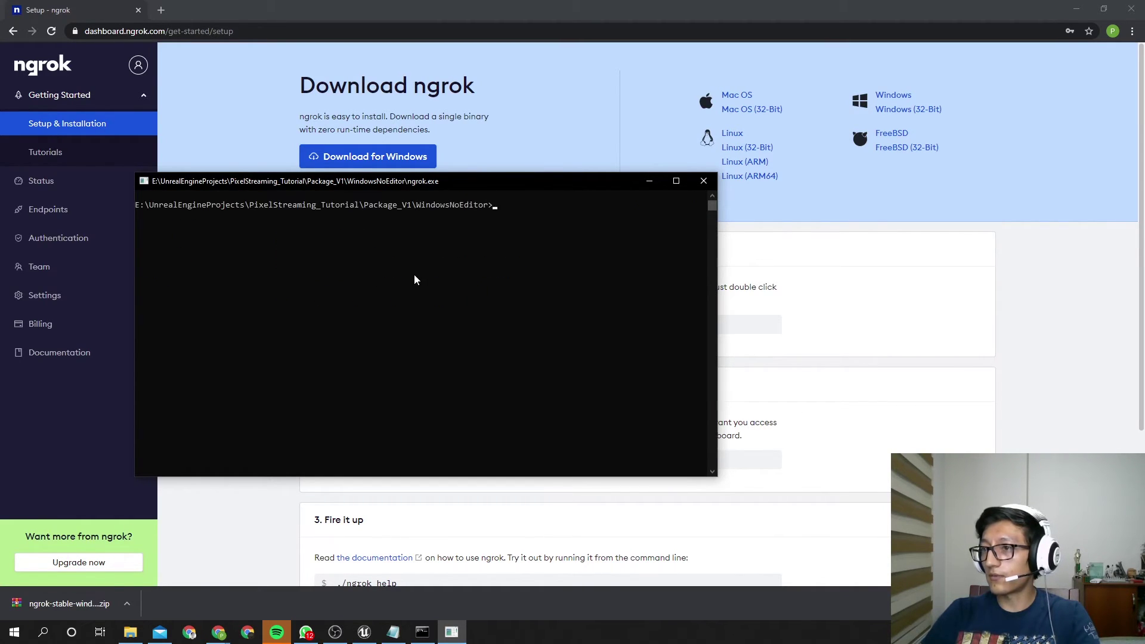
pyautogui.click(703, 182)
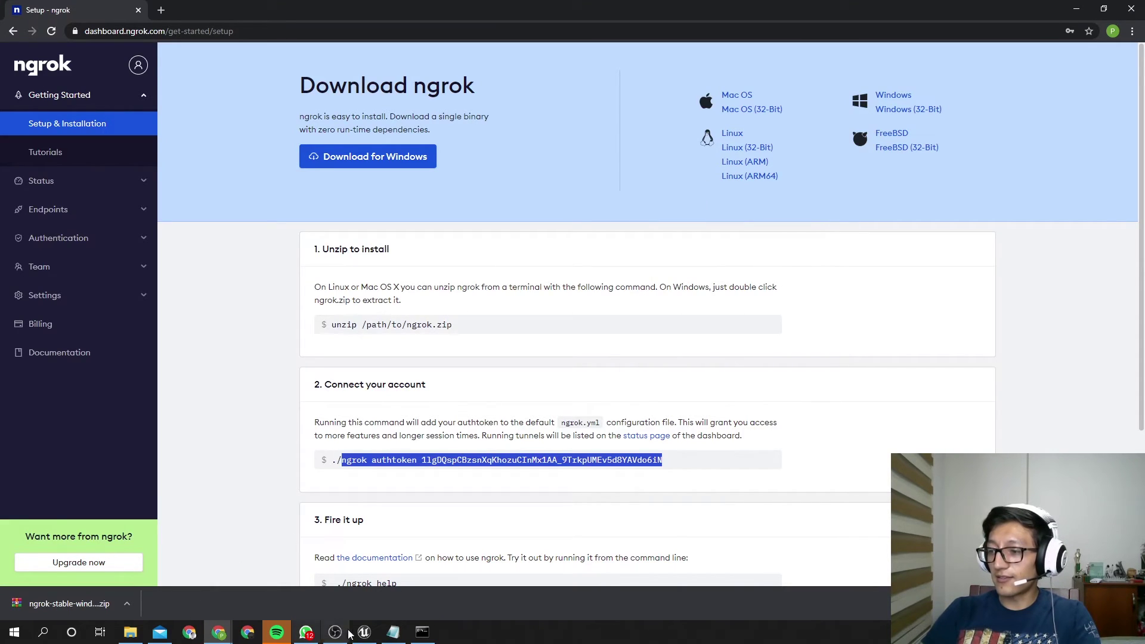
# Relaunch ngrok from WindowsNoEditor, run 'ngrok http 80', and copy the new https URL
pyautogui.click(130, 632)
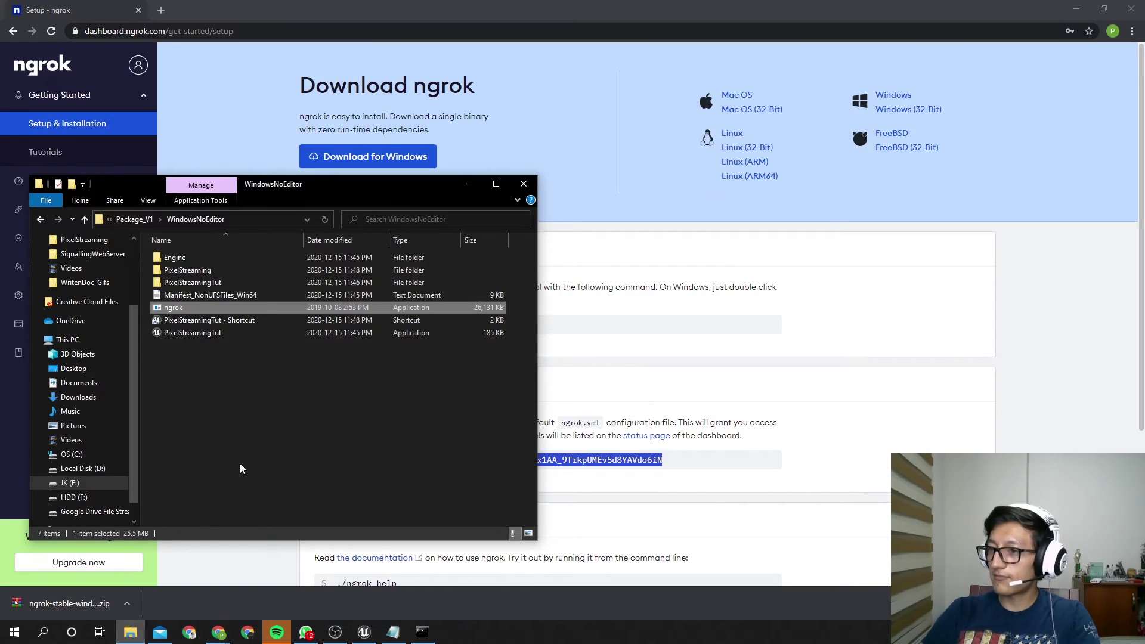
pyautogui.doubleClick(173, 307)
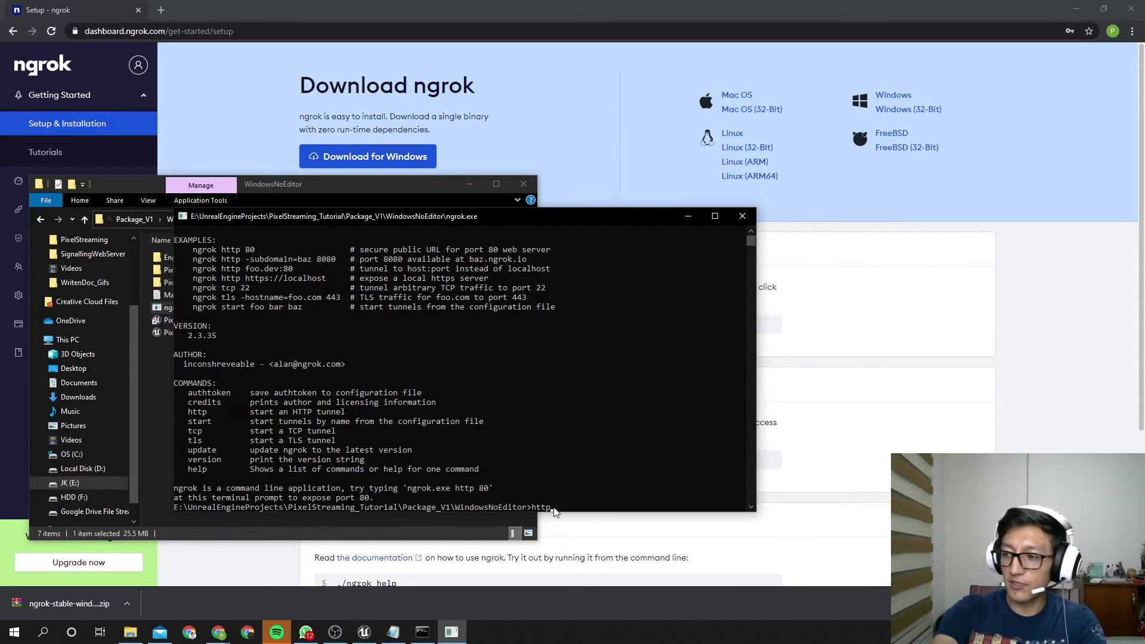
pyautogui.press('BackSpace')
pyautogui.press('BackSpace')
pyautogui.press('BackSpace')
pyautogui.write('ngrok')
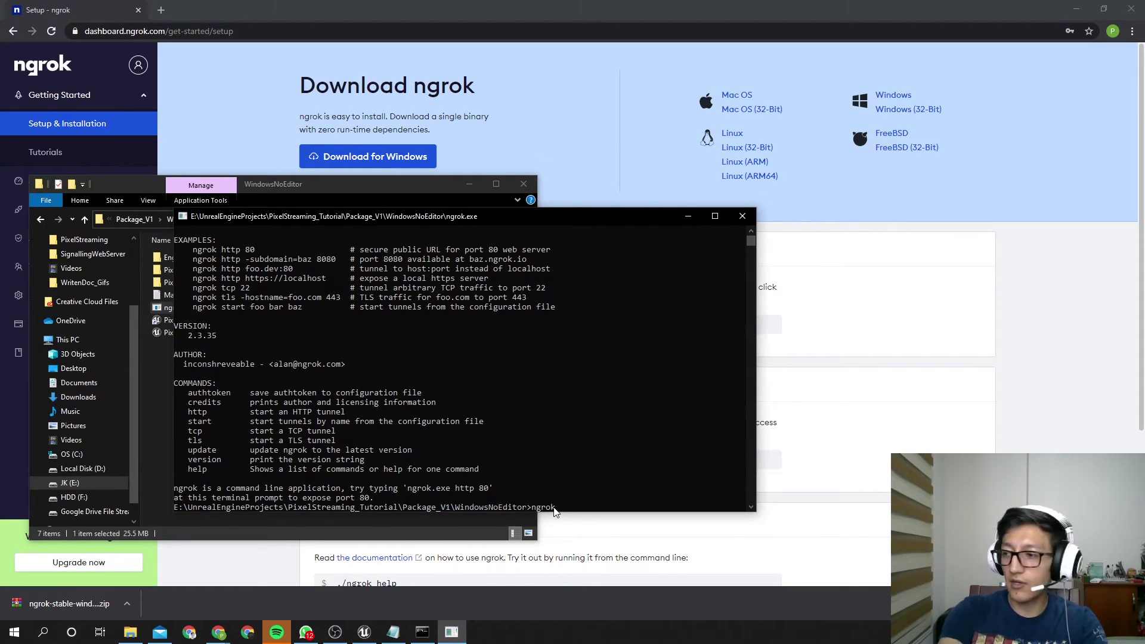
pyautogui.write(' http 80')
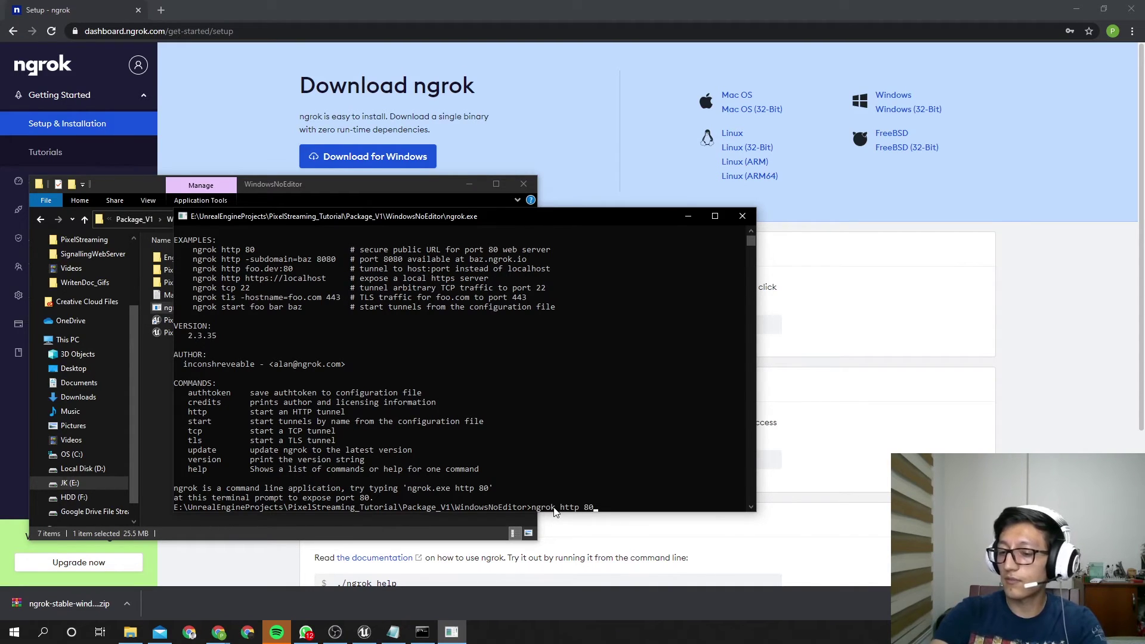
pyautogui.press('Return')
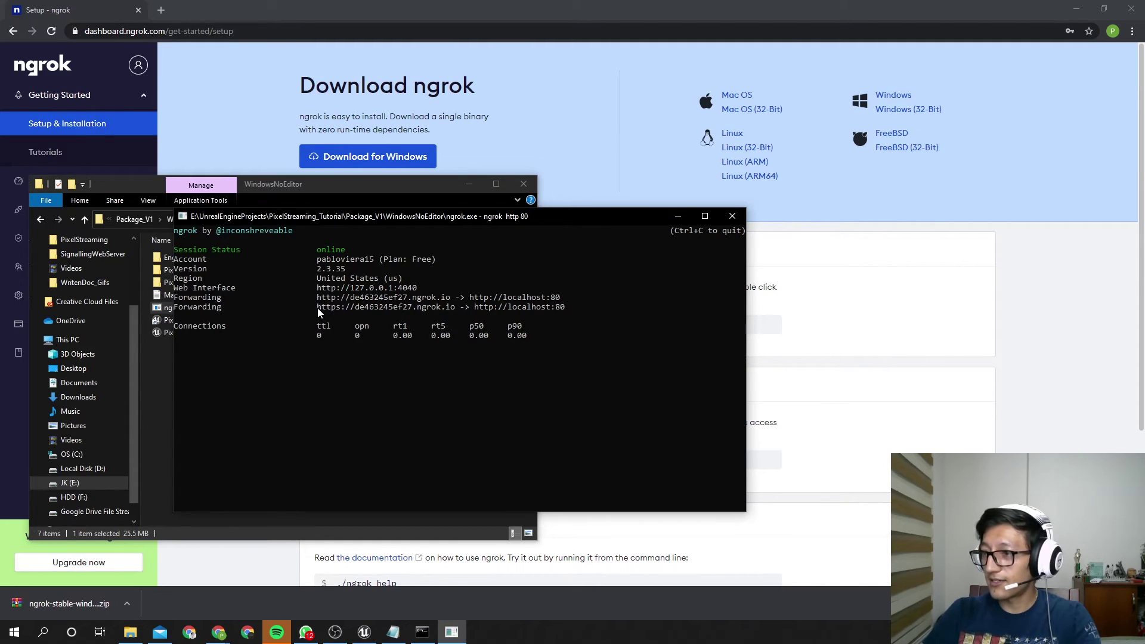
pyautogui.moveTo(317, 307); pyautogui.dragTo(454, 308)
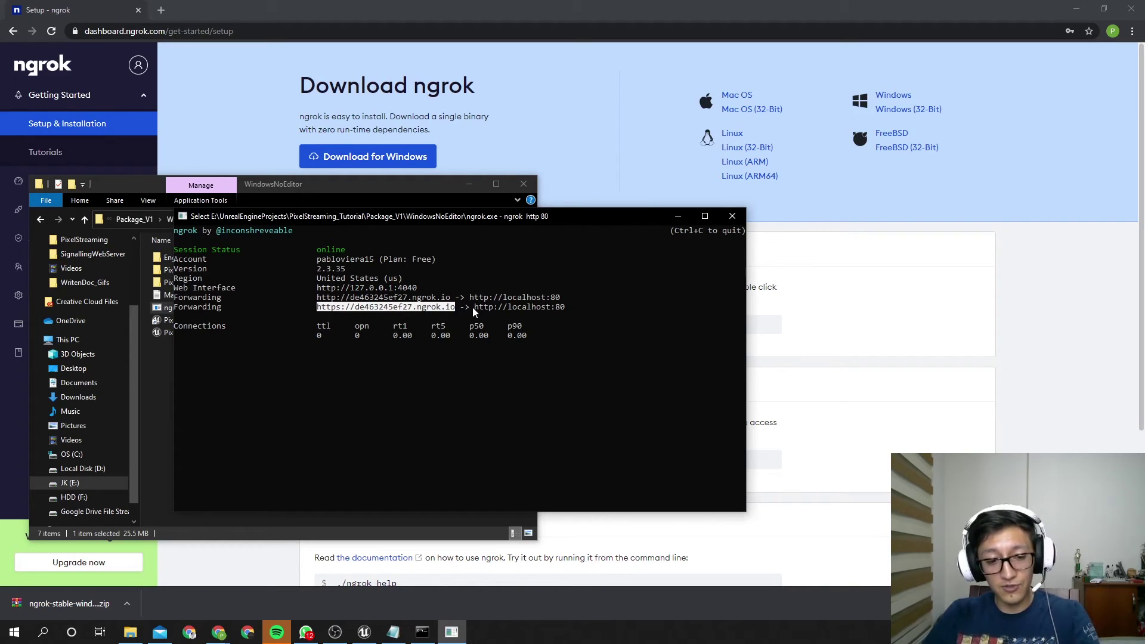
pyautogui.hotkey('ctrl', 'c')
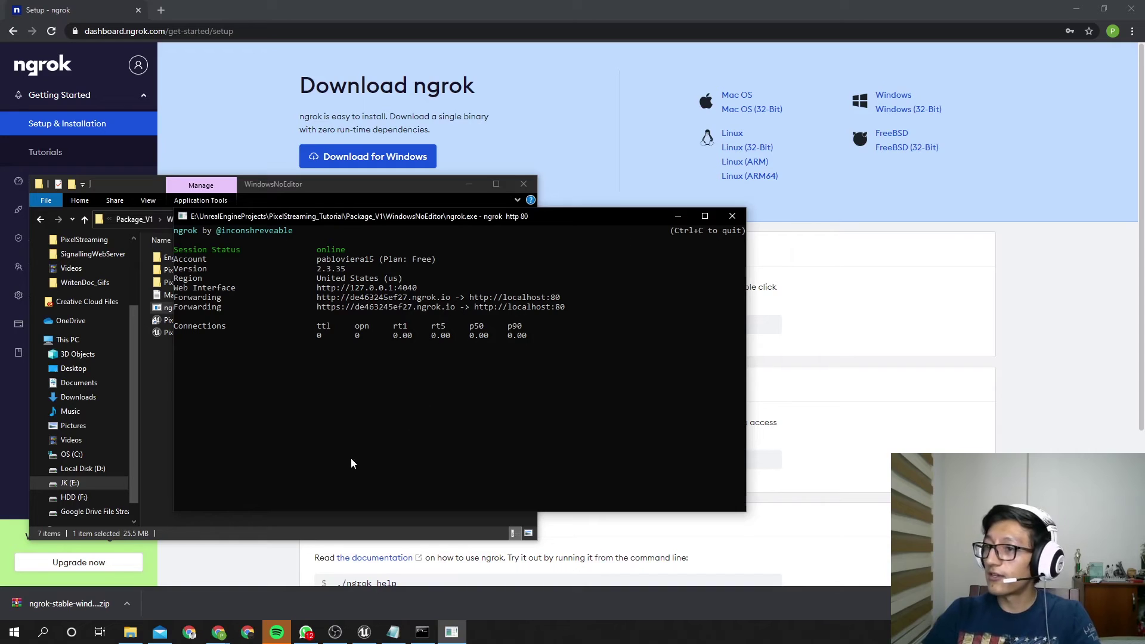
# Launch the packaged PixelStreamingTut game from its folder
pyautogui.click(347, 195)
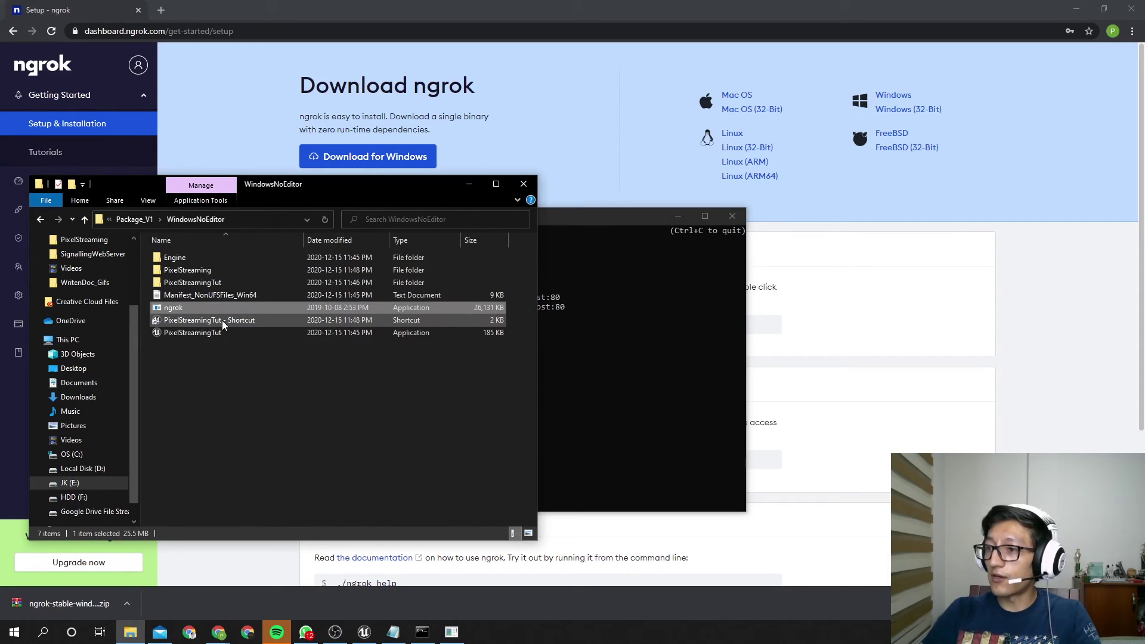
pyautogui.doubleClick(221, 320)
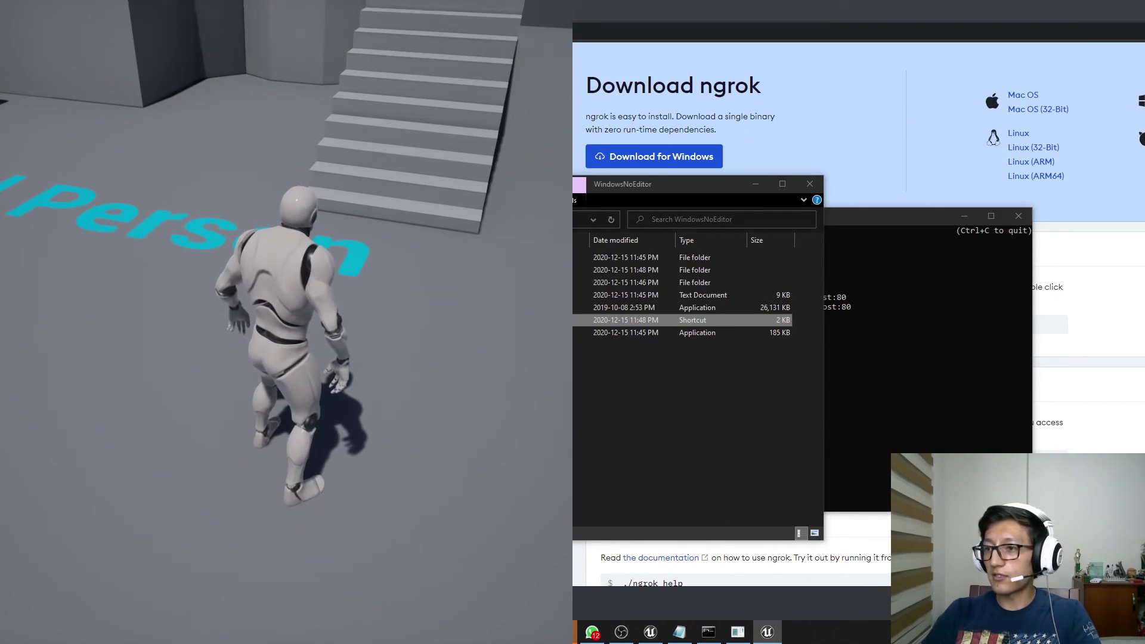
pyautogui.press('super')
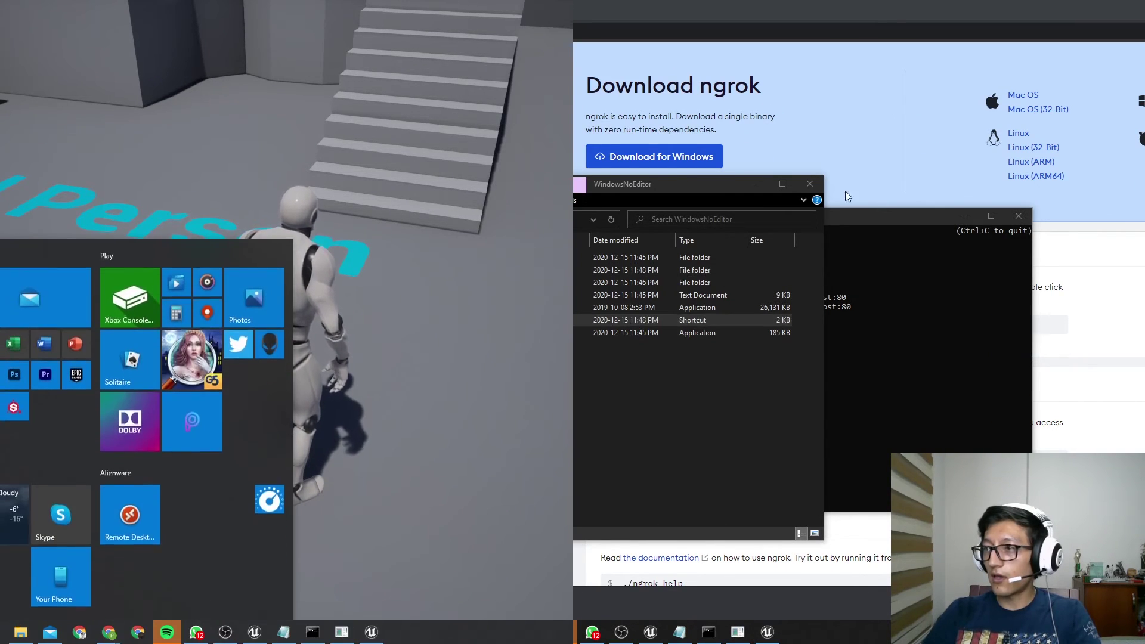
pyautogui.click(760, 189)
pyautogui.press('super')
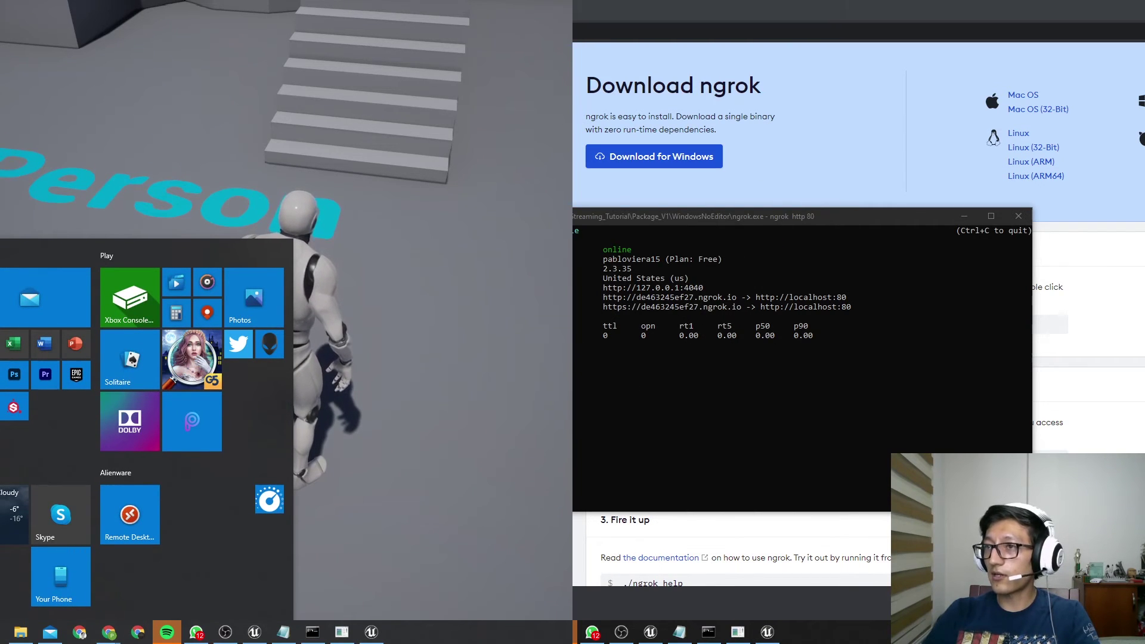
# Load the ngrok URL in a new Chrome tab and start the Pixel Streaming session
pyautogui.hotkey('ctrl', 't')
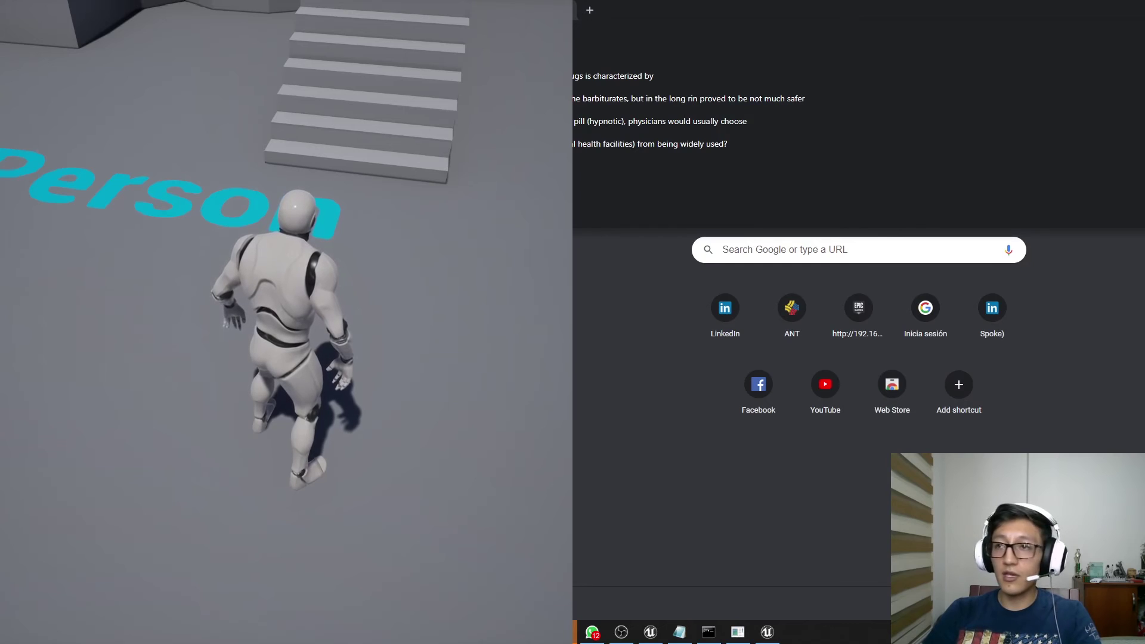
pyautogui.press('Escape')
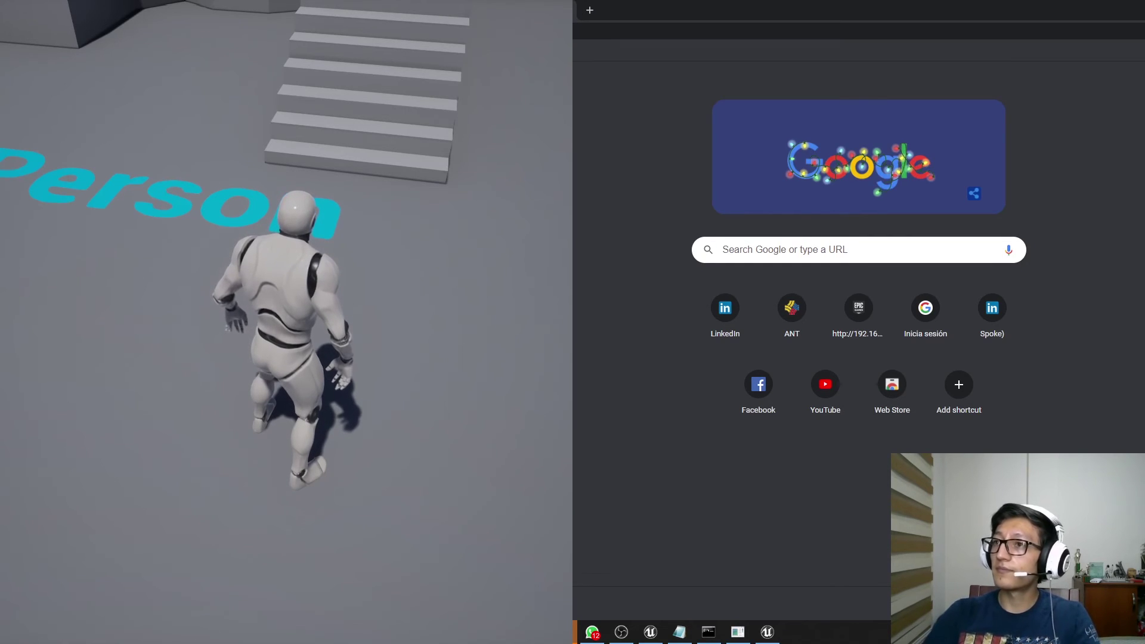
pyautogui.press('Return')
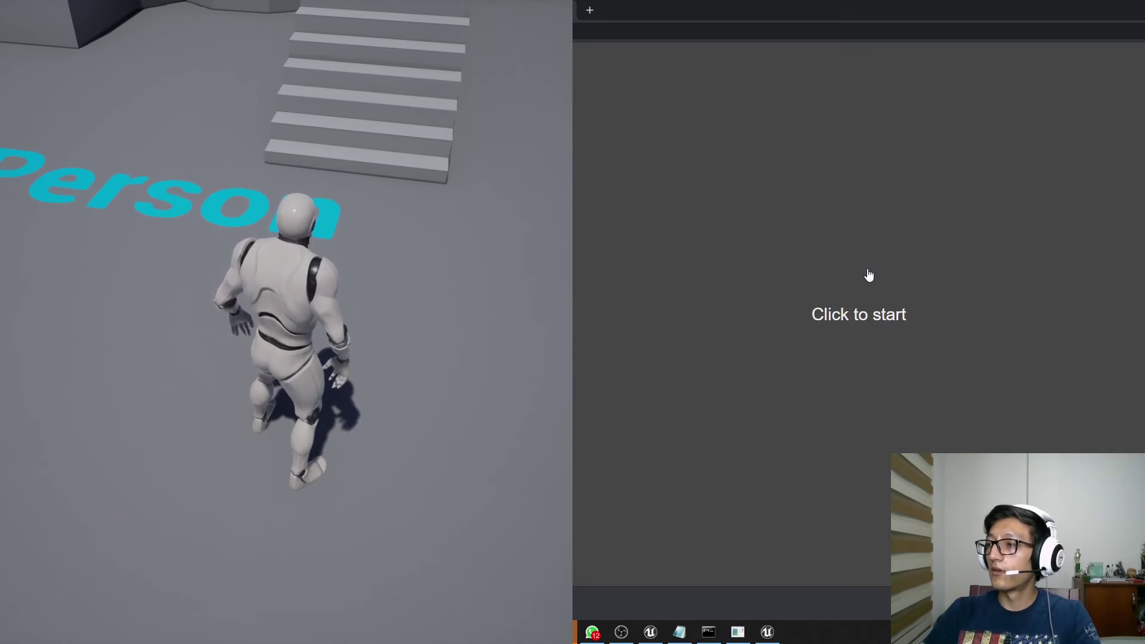
pyautogui.click(868, 322)
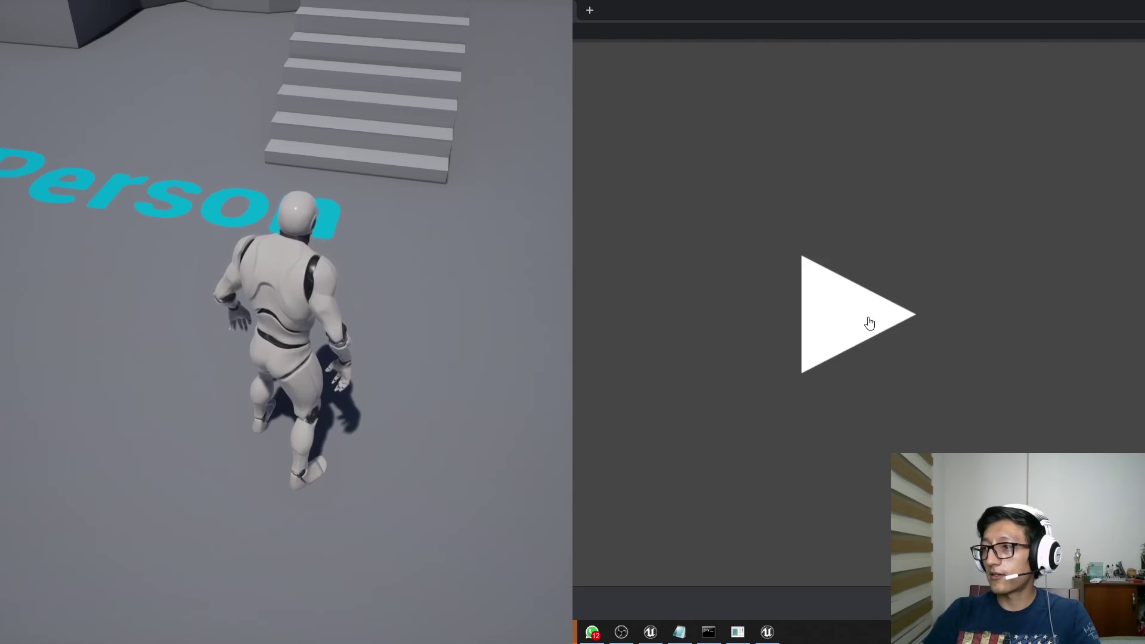
pyautogui.click(855, 319)
# Run the streamed character up the stairs and jump onto the block
pyautogui.click(877, 330)
pyautogui.press('w')
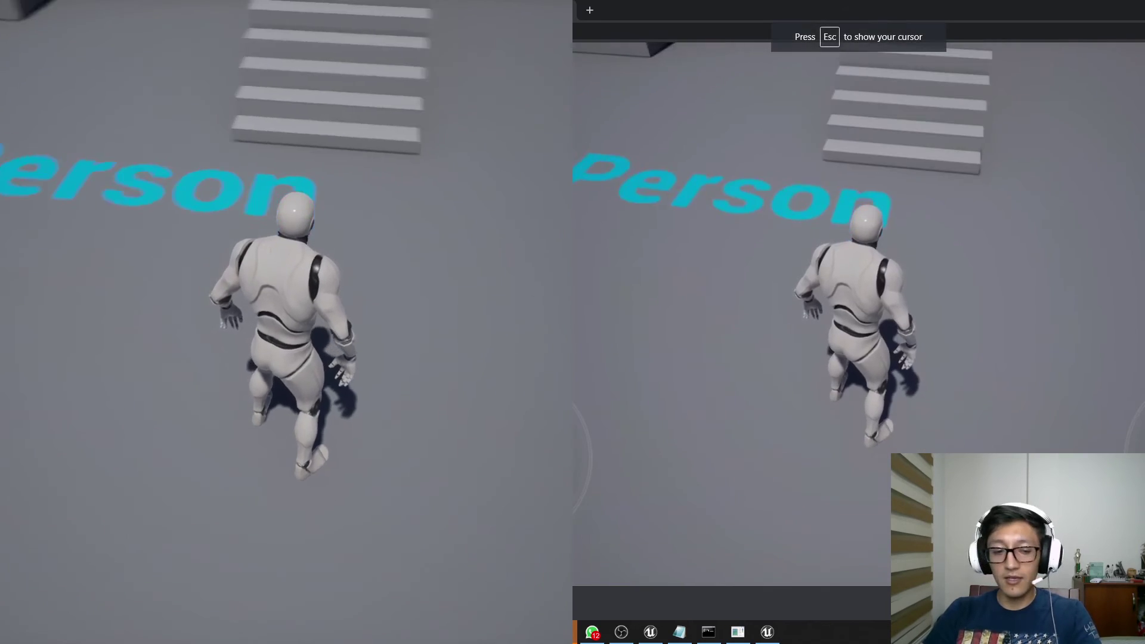
pyautogui.press('space')
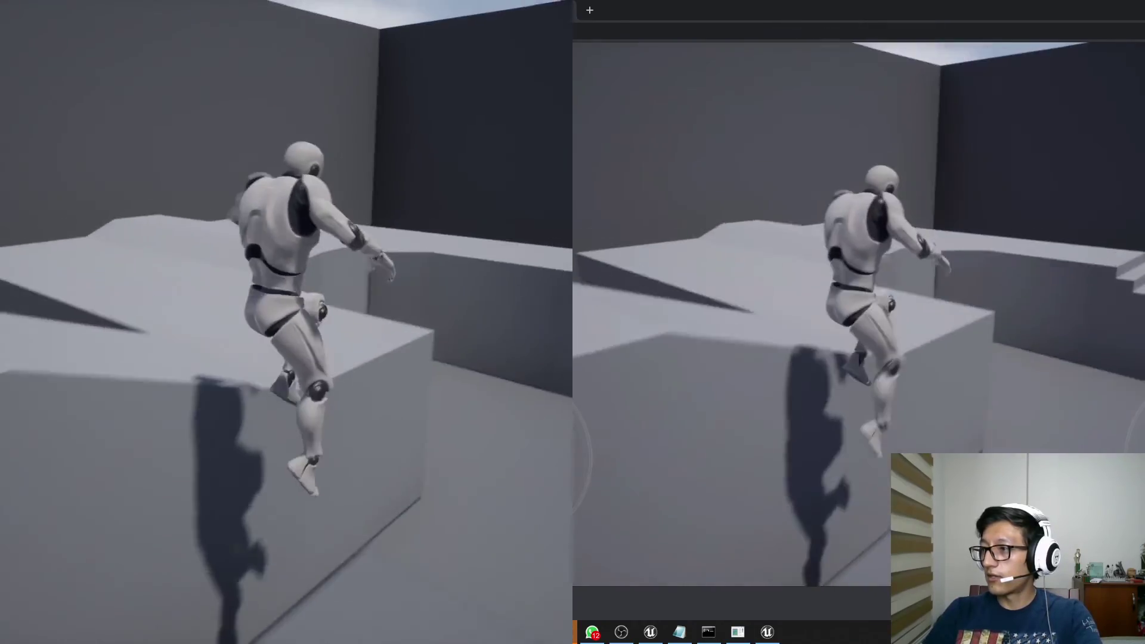
# Finish climbing onto the block, then load the copied ngrok address in the phone's Chrome
pyautogui.press('space')
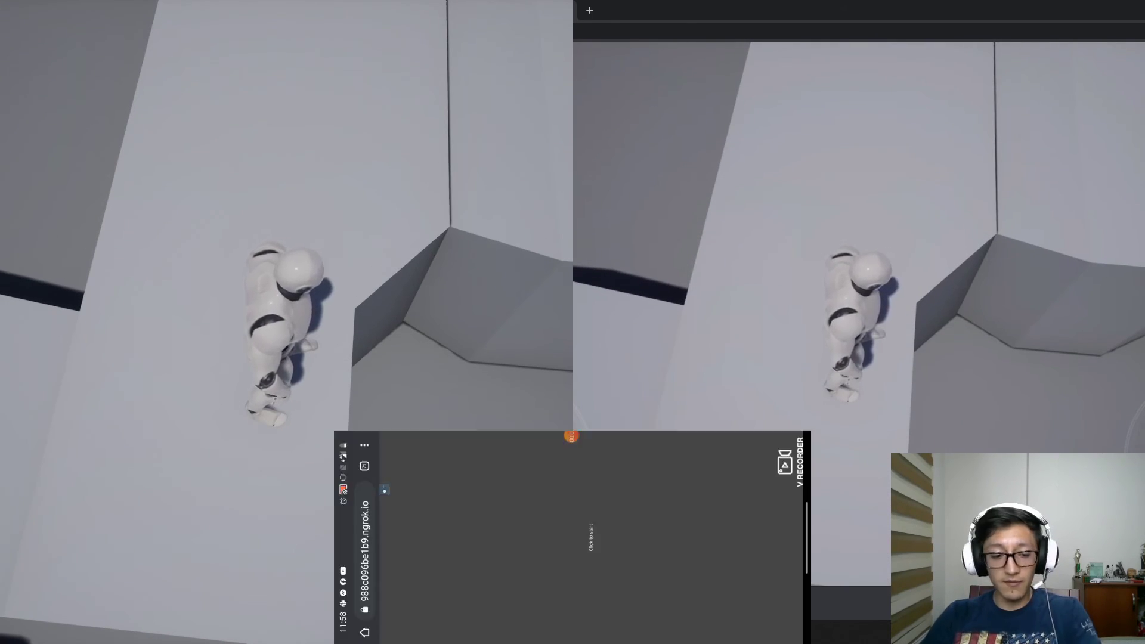
pyautogui.press('super')
pyautogui.press('super')
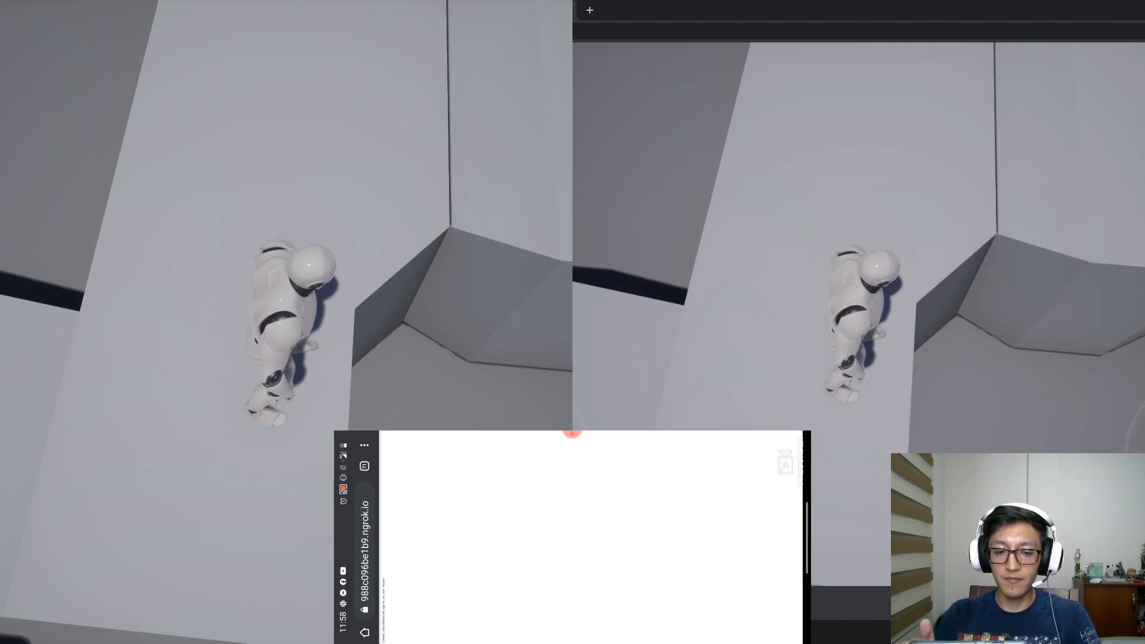
pyautogui.click(435, 461)
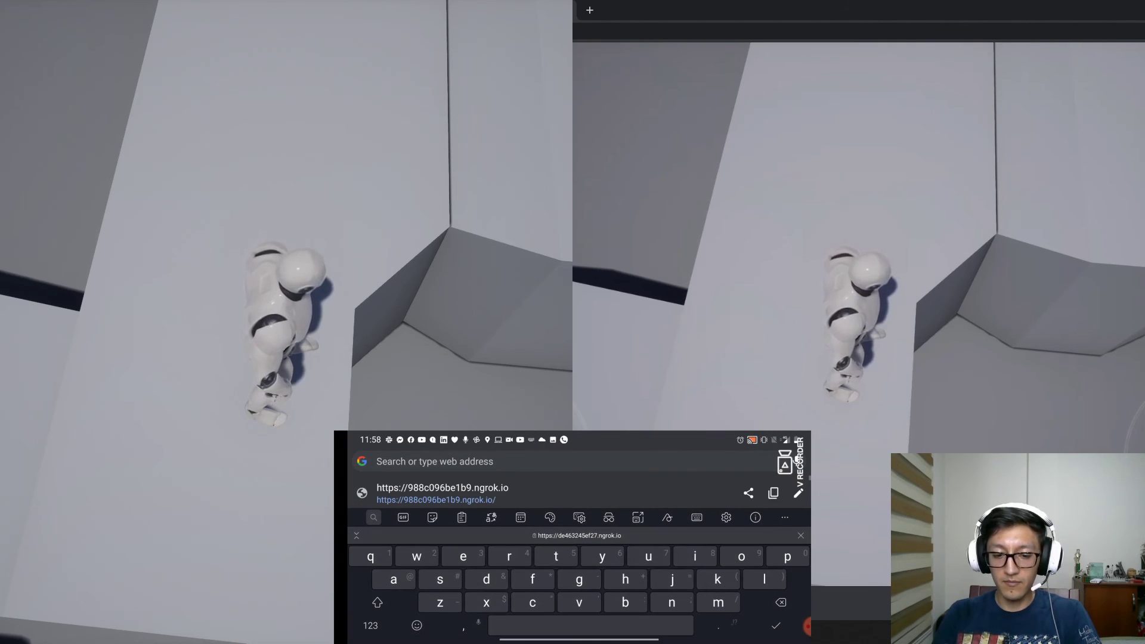
pyautogui.click(578, 535)
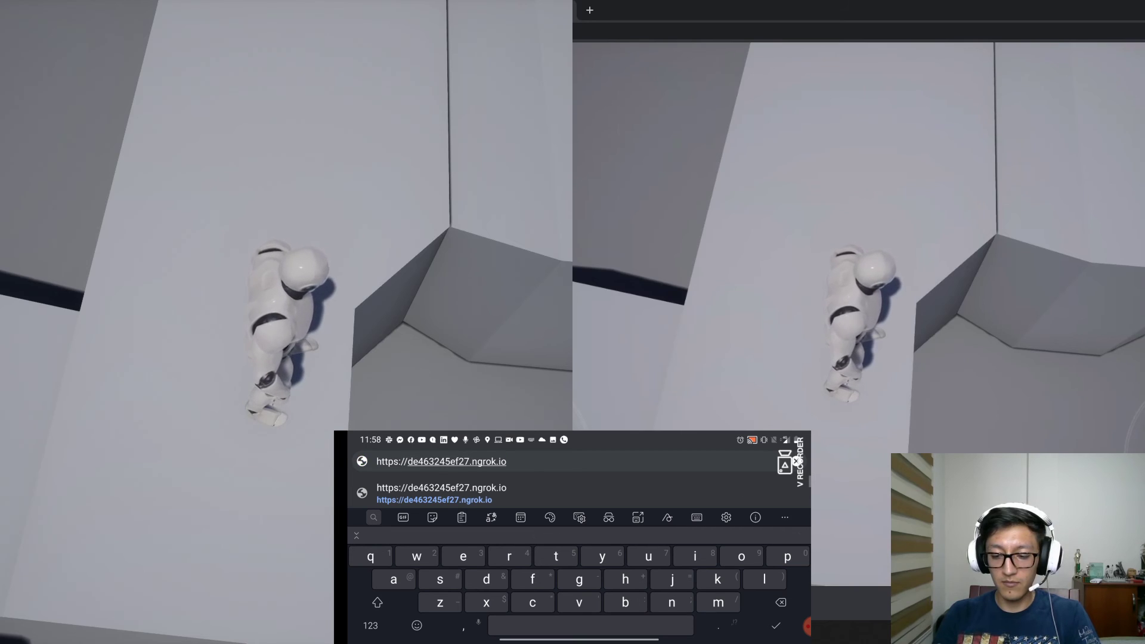
pyautogui.click(775, 624)
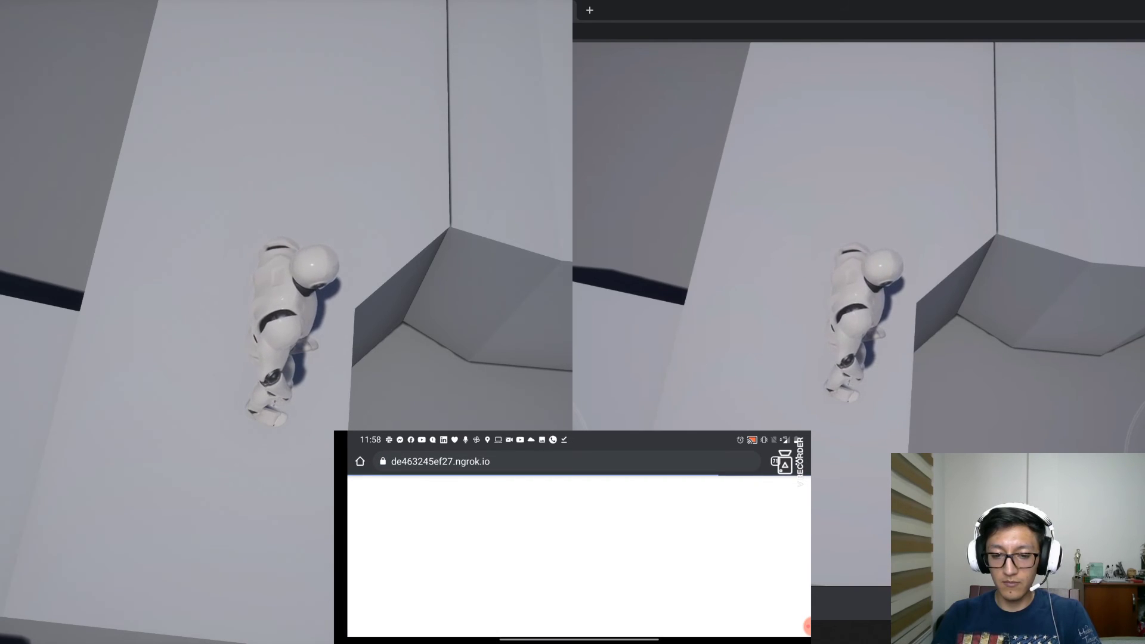
# Choose 'Click to start' on the phone to begin connecting to the stream
pyautogui.click(579, 556)
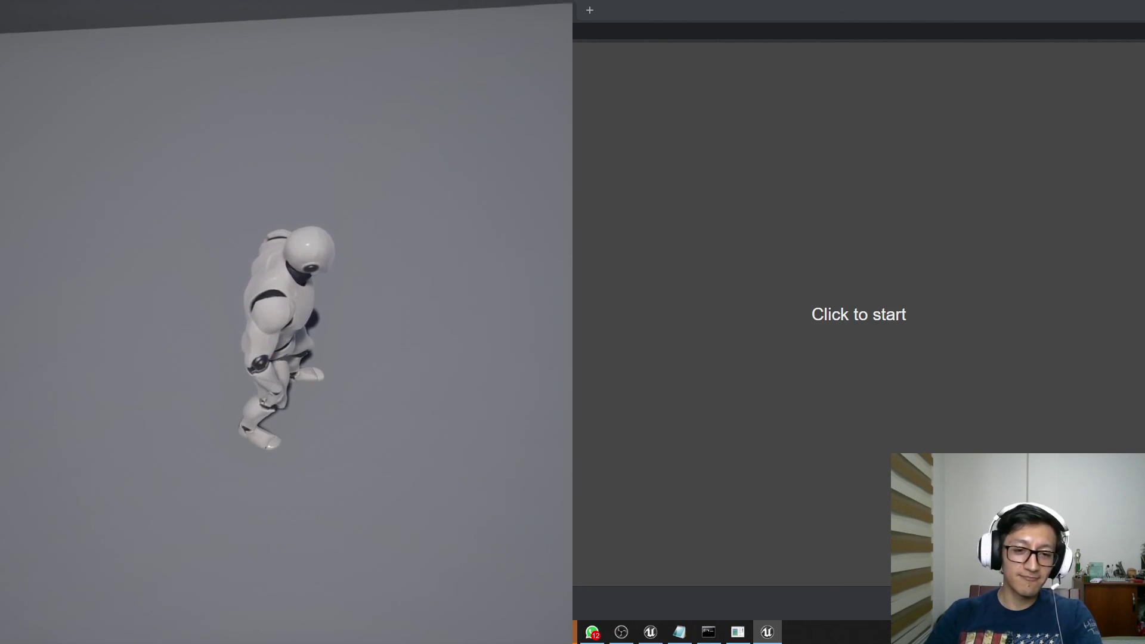
pyautogui.press('super')
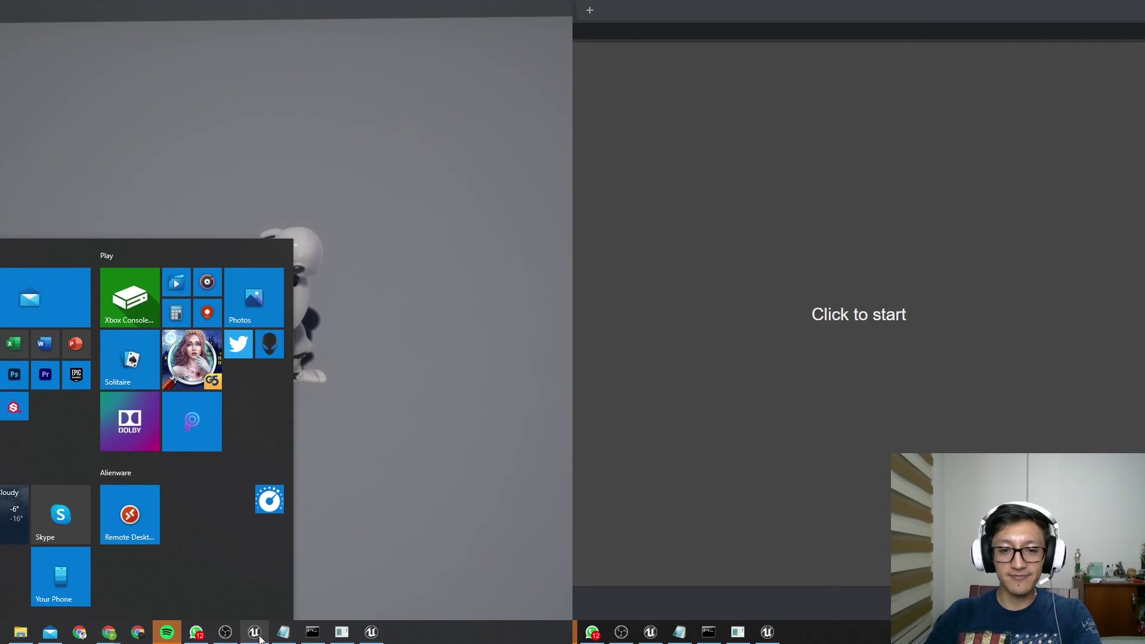
pyautogui.moveTo(256, 637)
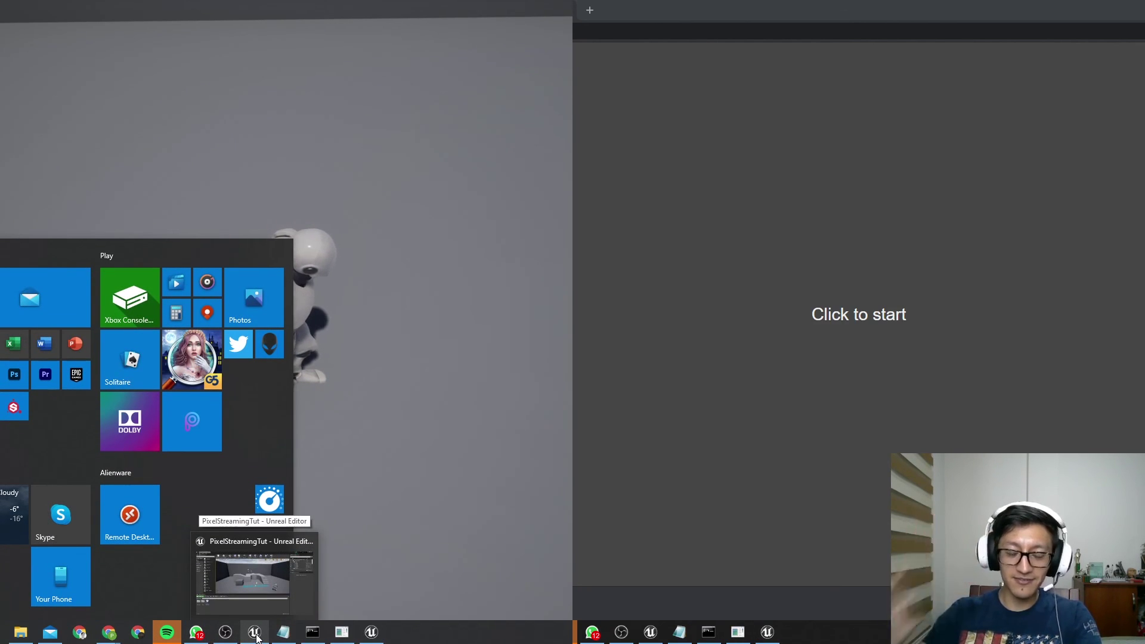